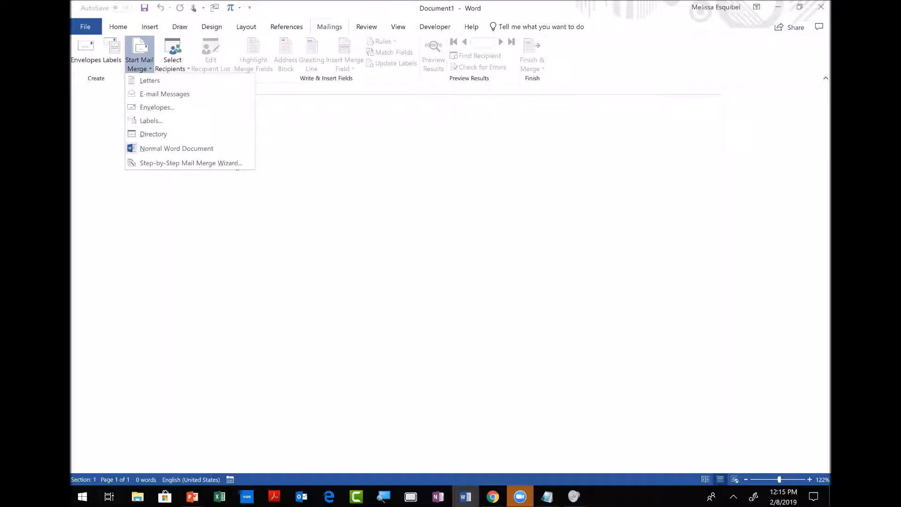
Leave the blank Word document and switch over to Outlook.
left_click(303, 498)
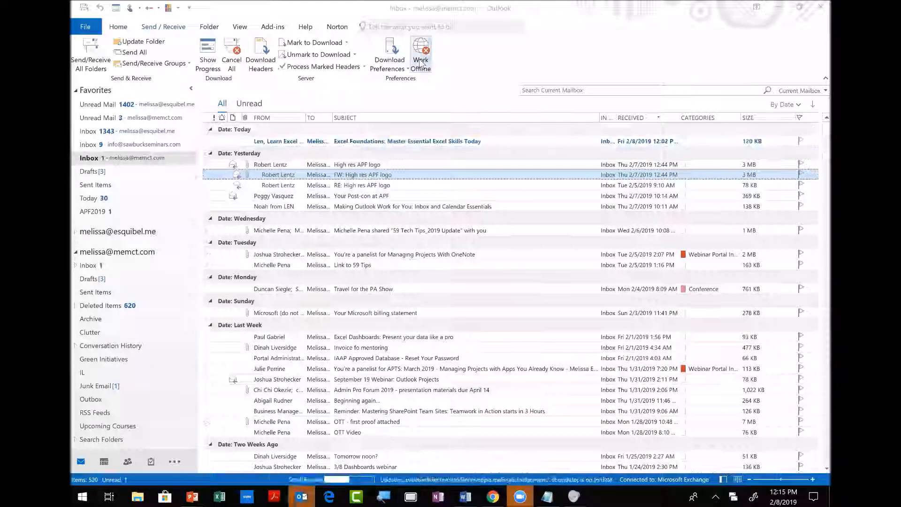
Put the Outlook mailbox in Work Offline mode and close Outlook.
left_click(421, 63)
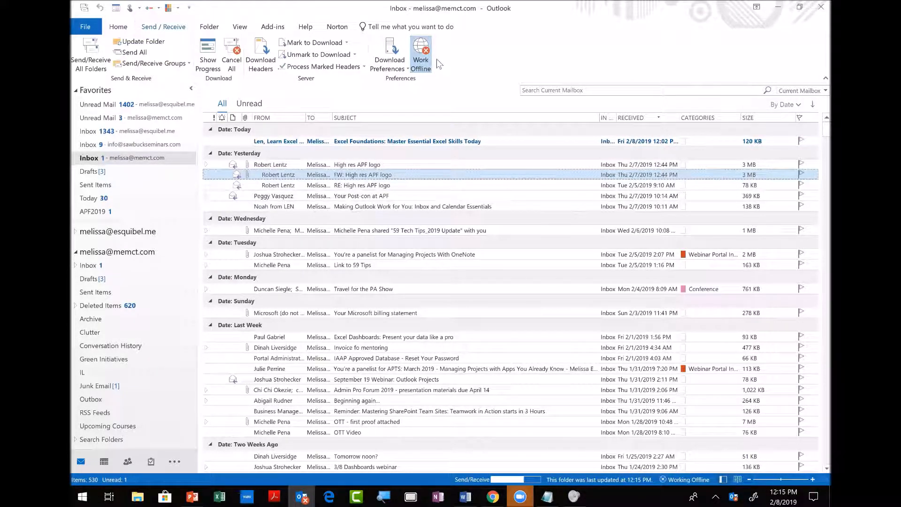
left_click(819, 6)
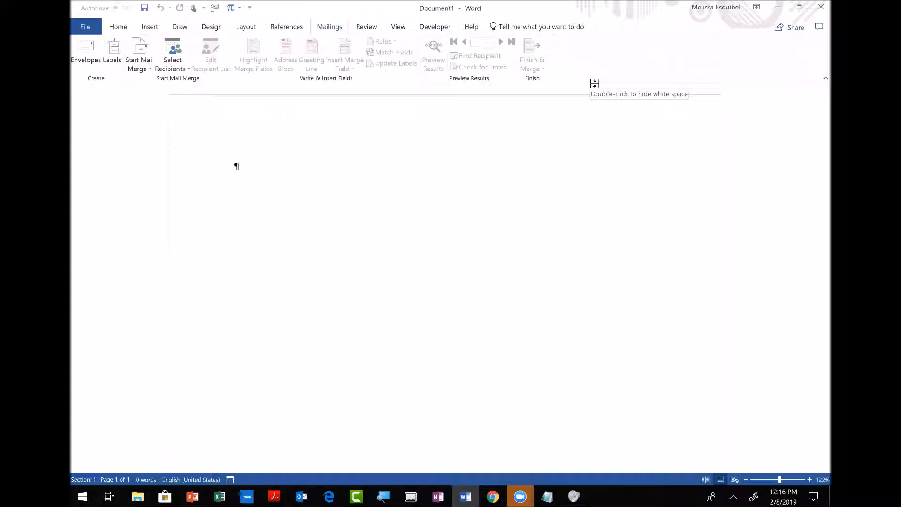
key("alt+Tab")
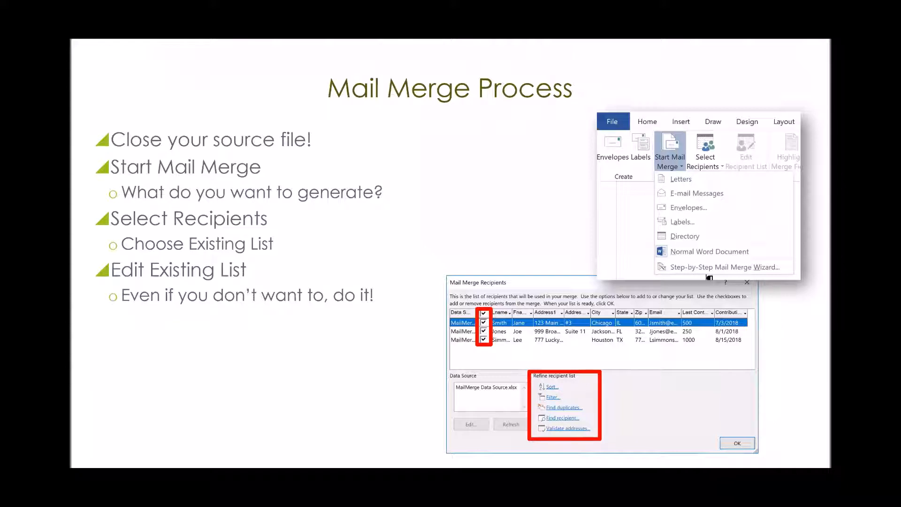
key("alt+Tab")
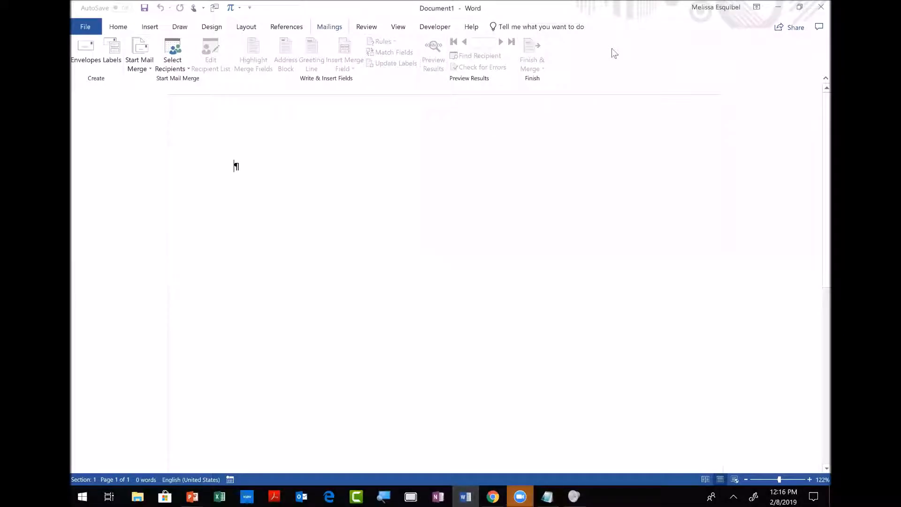
Start a Letters mail merge and choose Use an Existing List for the recipients.
left_click(144, 61)
left_click(151, 82)
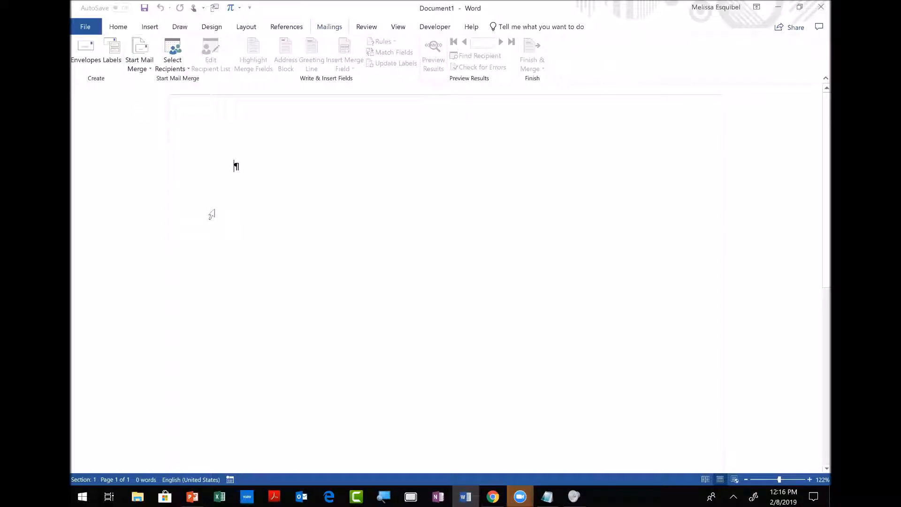
left_click(174, 69)
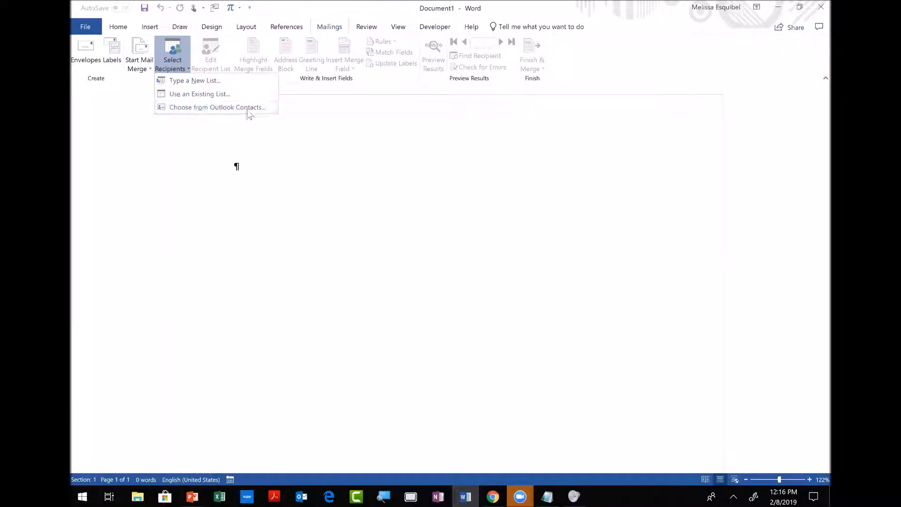
left_click(195, 195)
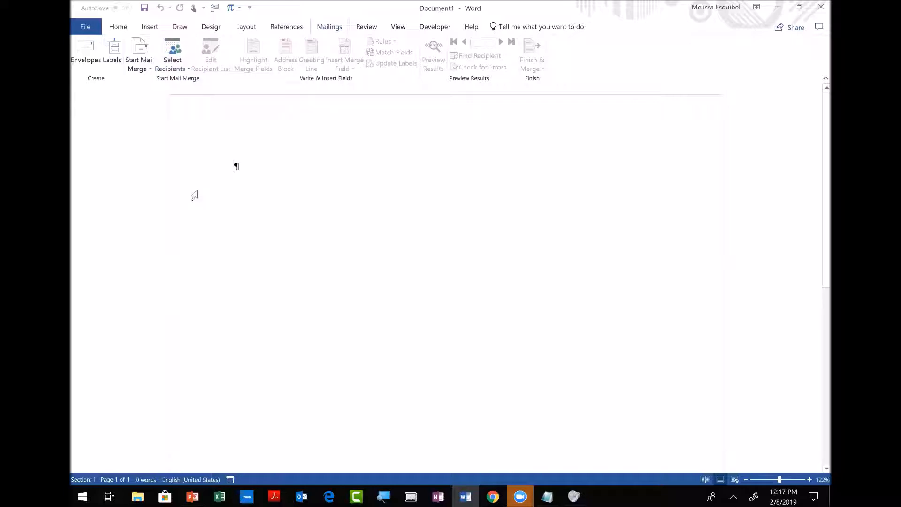
left_click(168, 68)
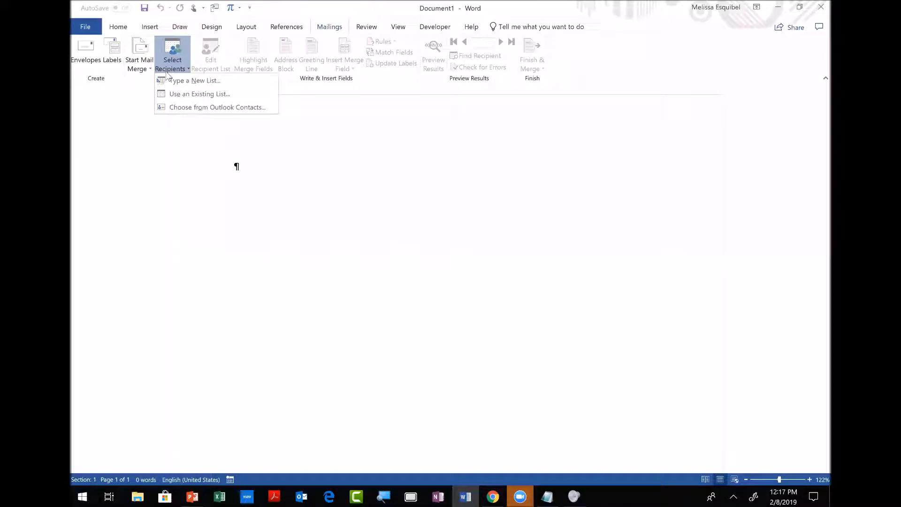
left_click(188, 93)
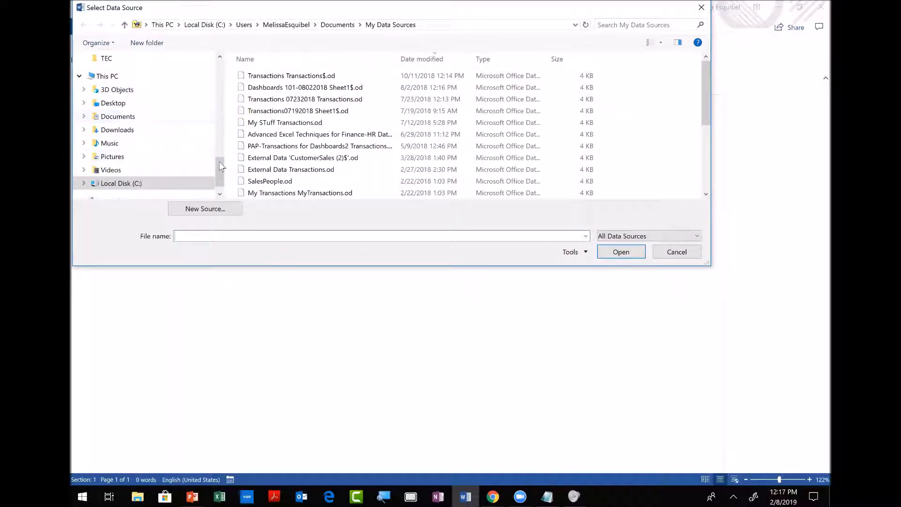
Browse to Desktop > SawSem and open the MailMerge Data Source workbook.
left_click_drag(219, 166, 229, 74)
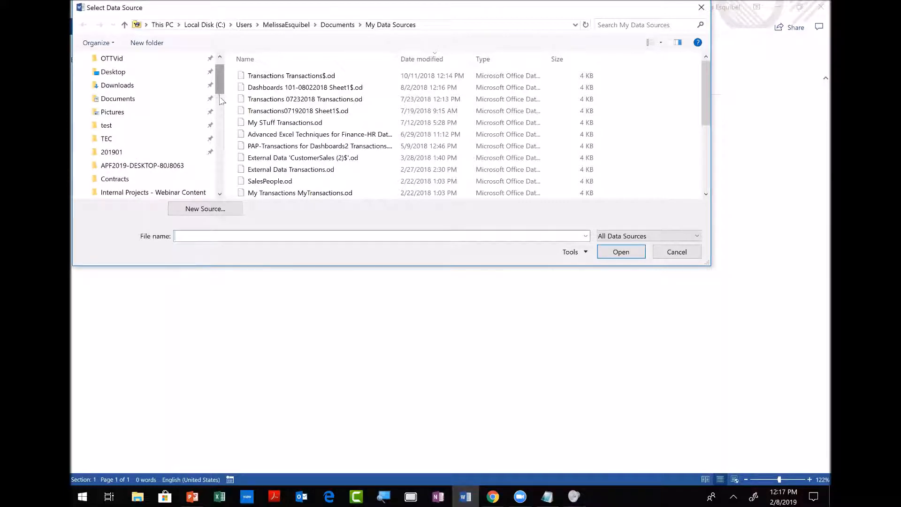
scroll(221, 100, "down", 2)
left_click(122, 112)
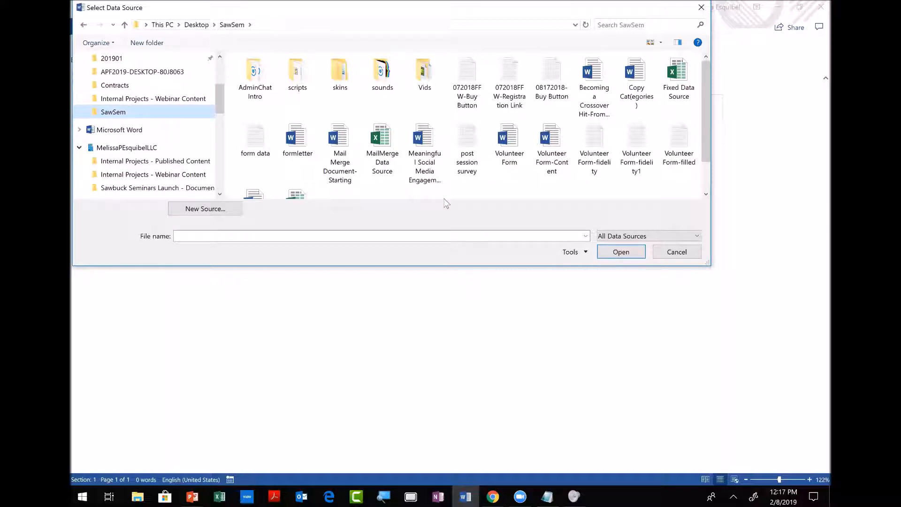
left_click(381, 157)
left_click(621, 251)
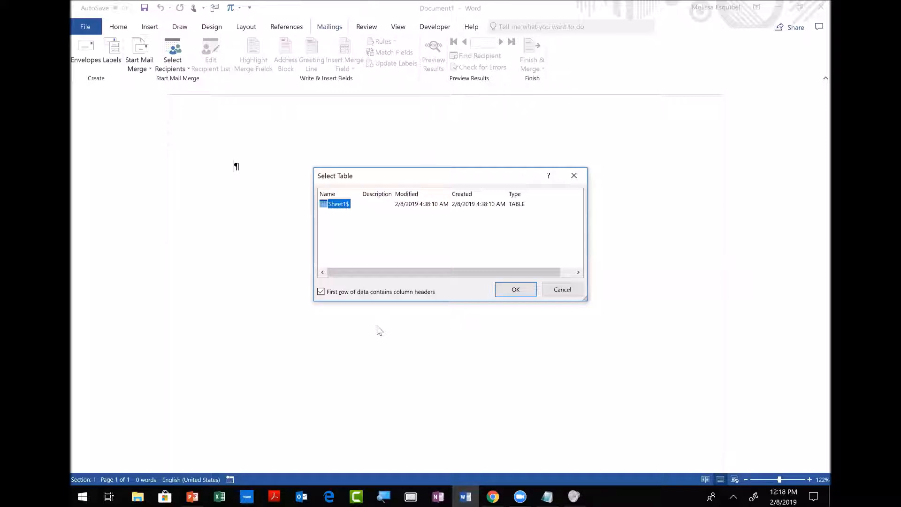
Accept Sheet1$, with its first row as column headers, as the recipient table.
left_click(518, 294)
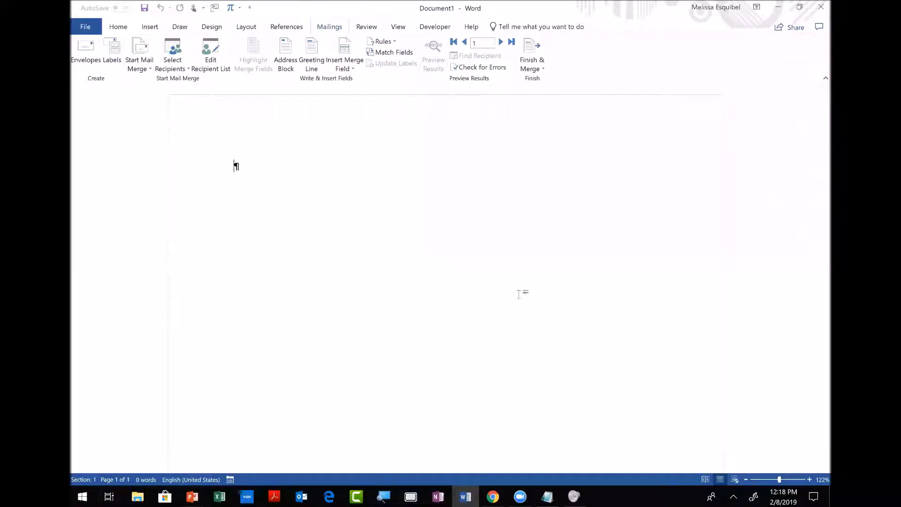
Insert the date 2/8/2019 on the first line with Alt+Shift+D, then add a new paragraph.
key("alt+shift+d")
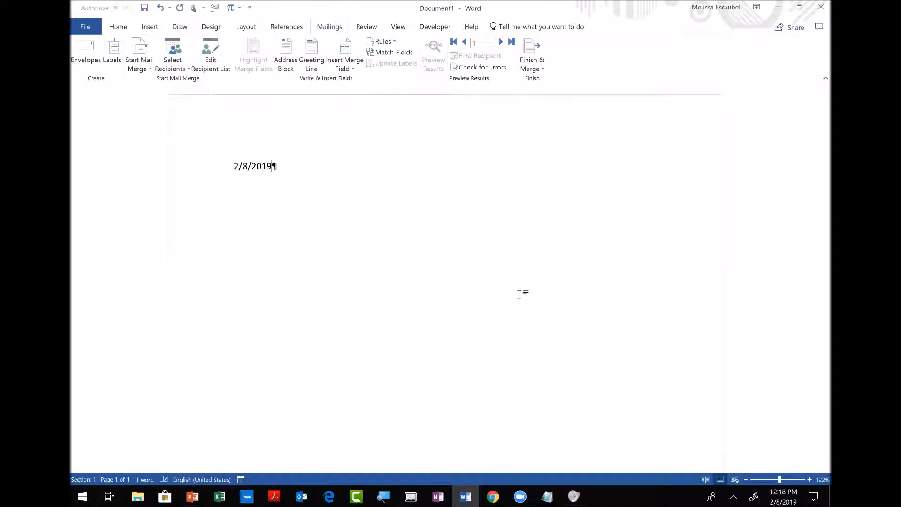
key("Return")
left_click(287, 47)
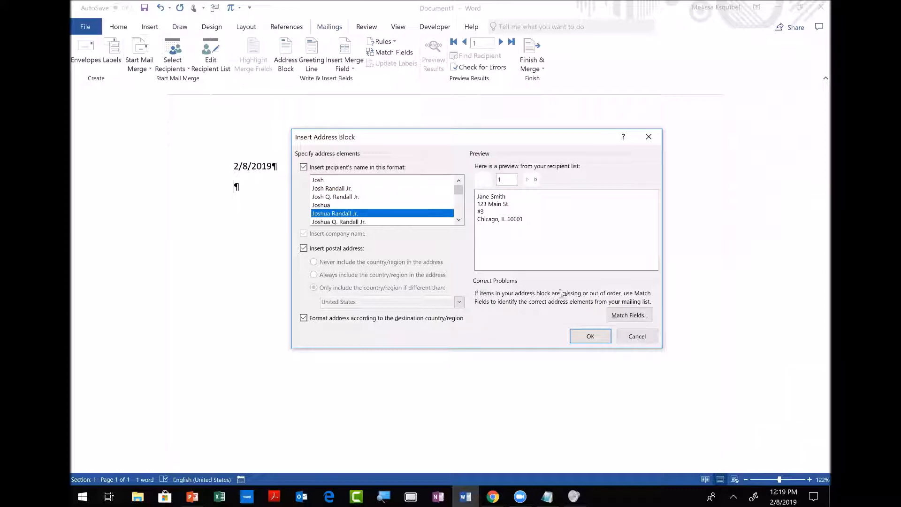
Review the address field matching, then insert the «AddressBlock» field below the date.
left_click(627, 316)
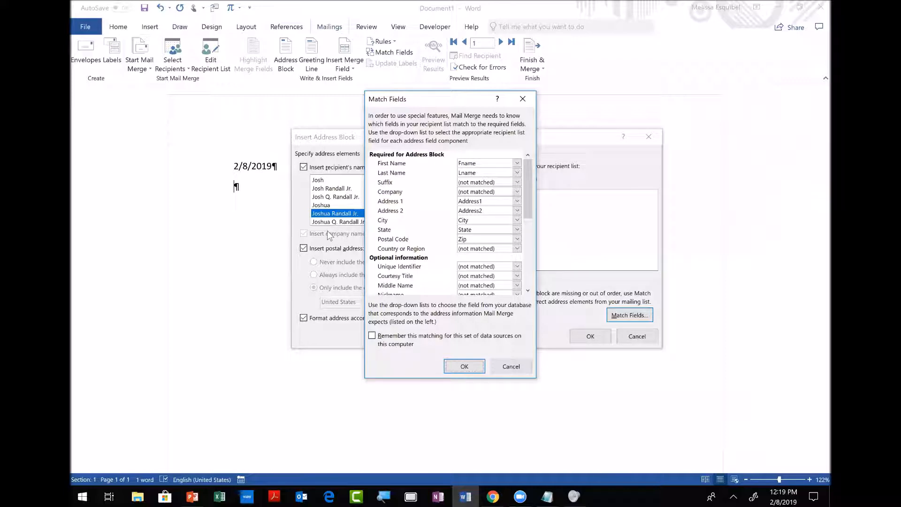
left_click(505, 370)
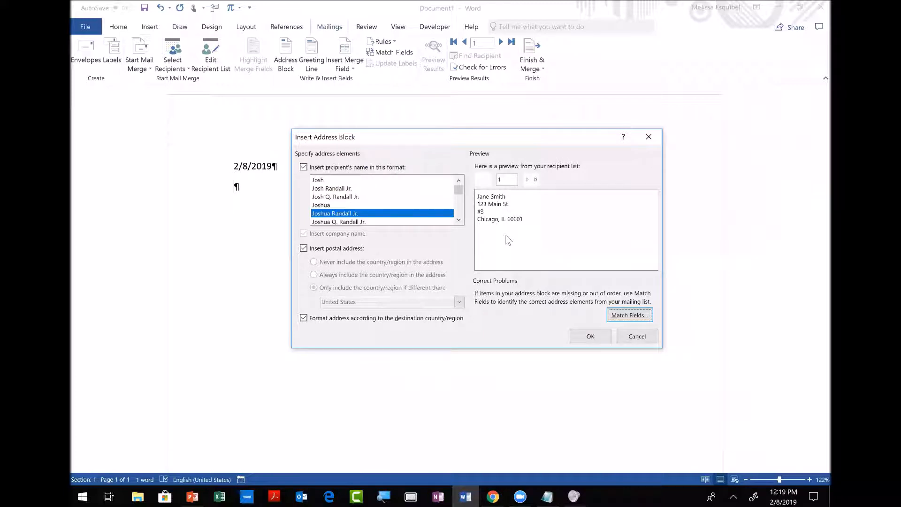
left_click(593, 335)
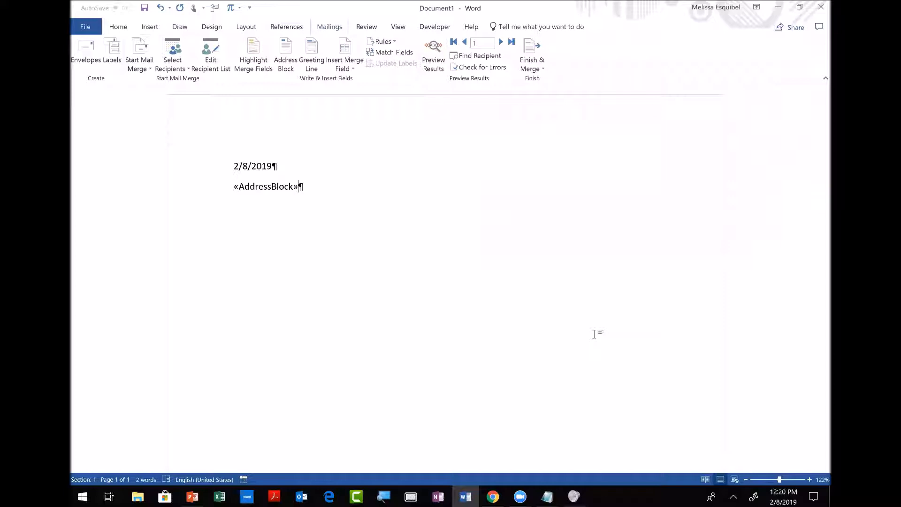
Add the greeting 'Dear «Fname»:' on a new line below the address block.
key("Return")
type("Dear")
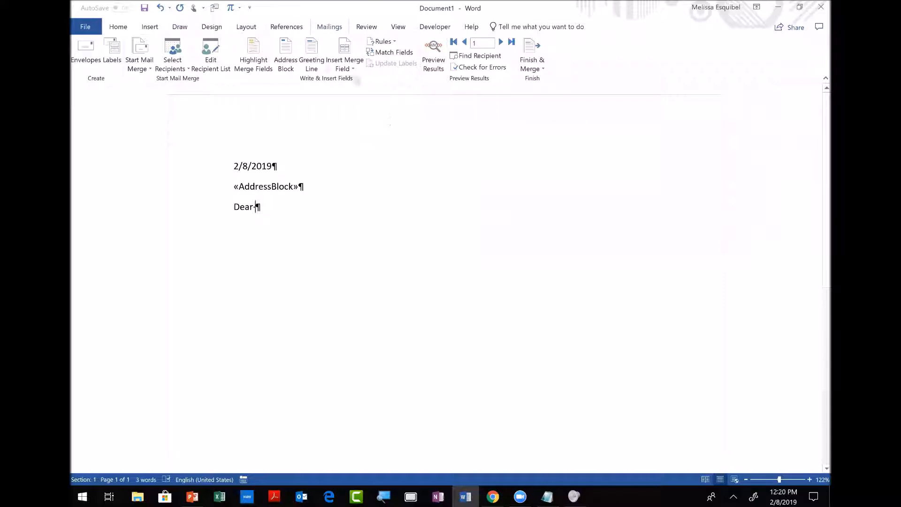
left_click(349, 68)
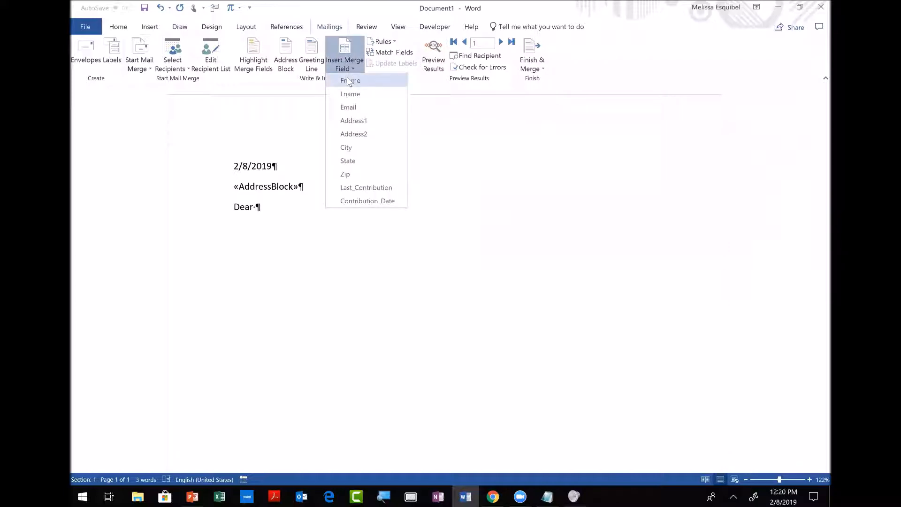
right_click(348, 79)
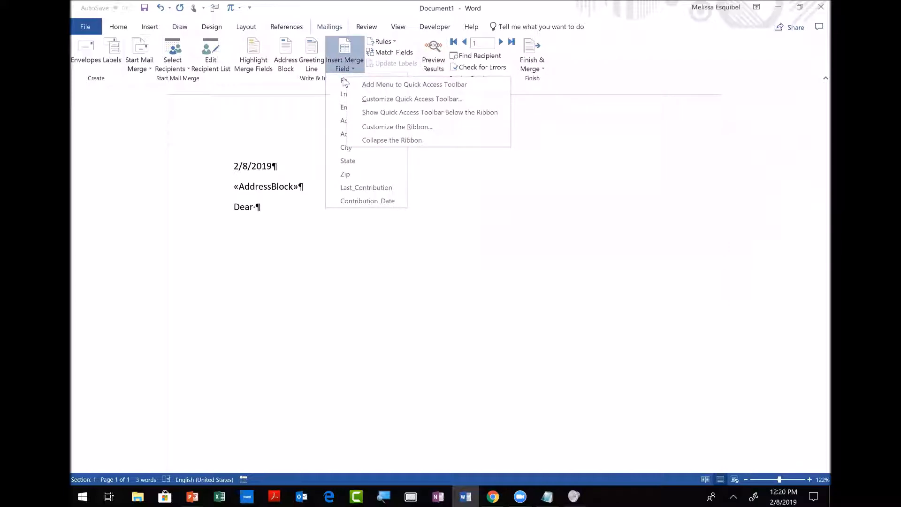
left_click(345, 82)
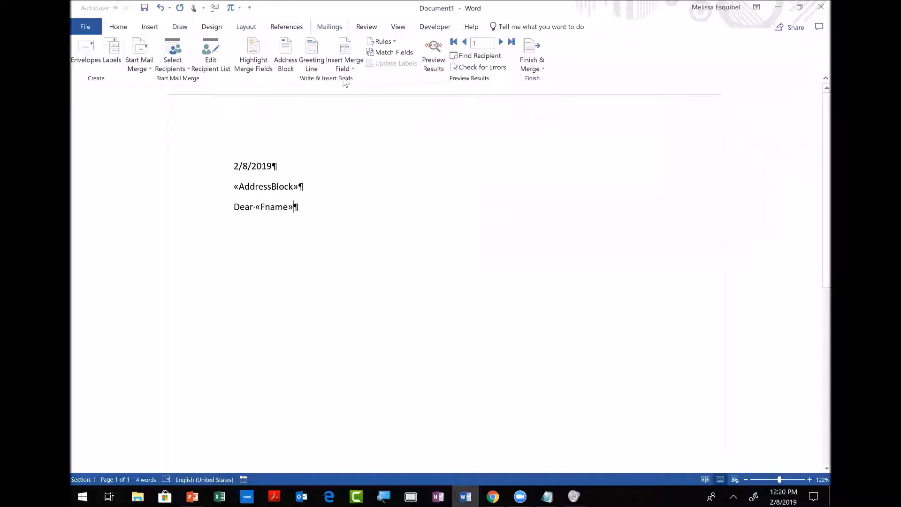
type(":")
Add the body 'Some letter', the closing 'Sincerely,' and the sender's name on separate lines.
key("Return")
type("Some letter")
key("Return")
type("Since")
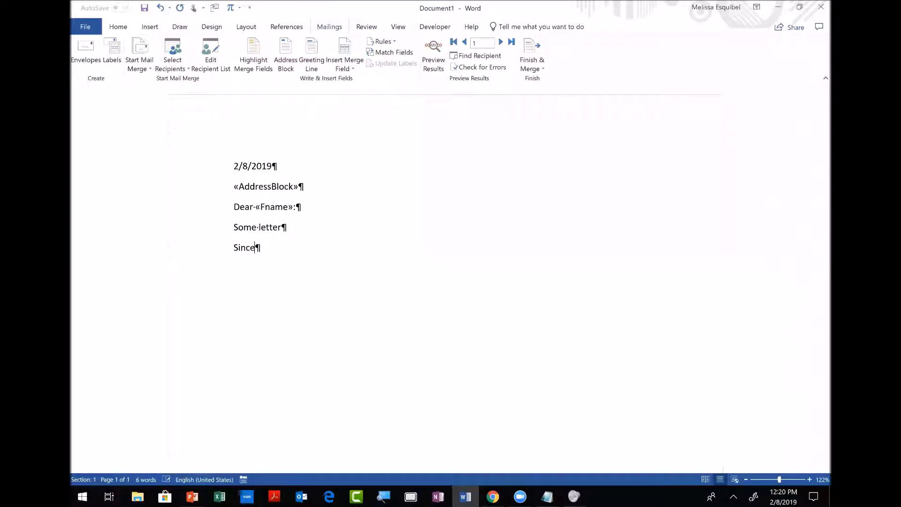
type("rely,")
key("Return")
type("Melissa")
left_click(434, 66)
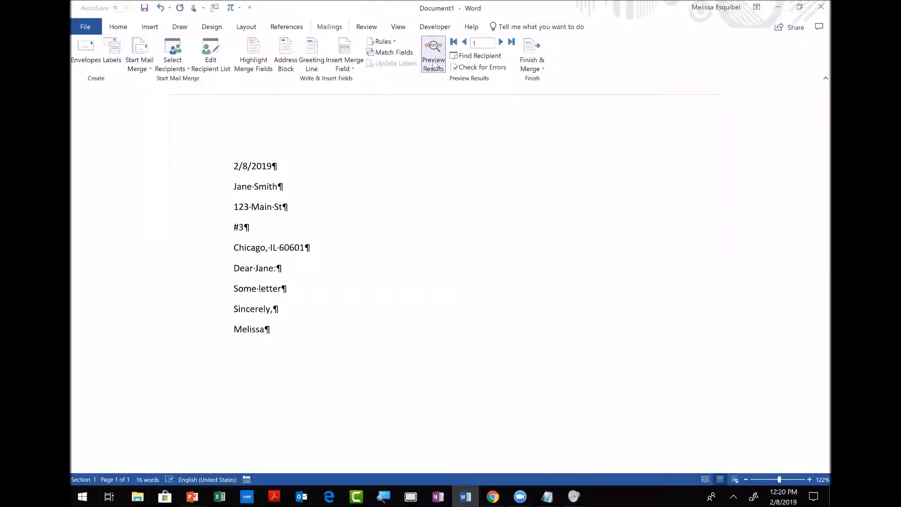
left_click(501, 42)
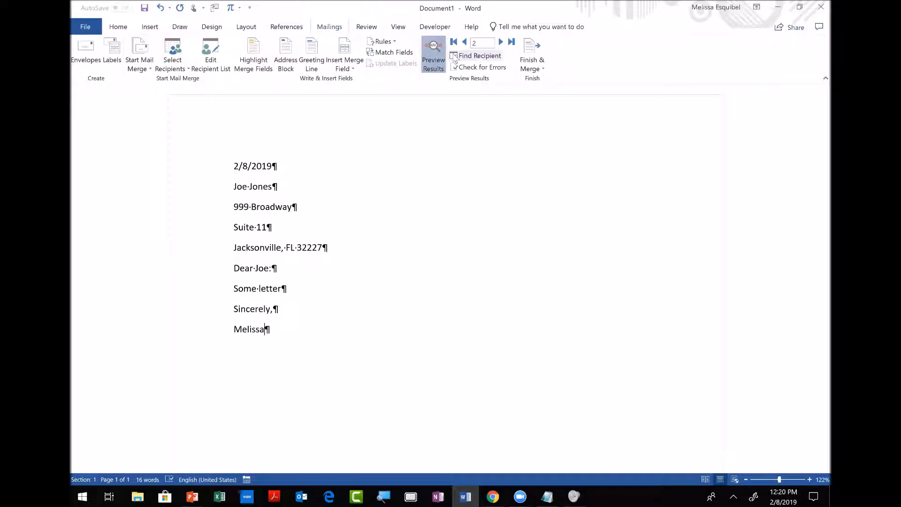
left_click(500, 42)
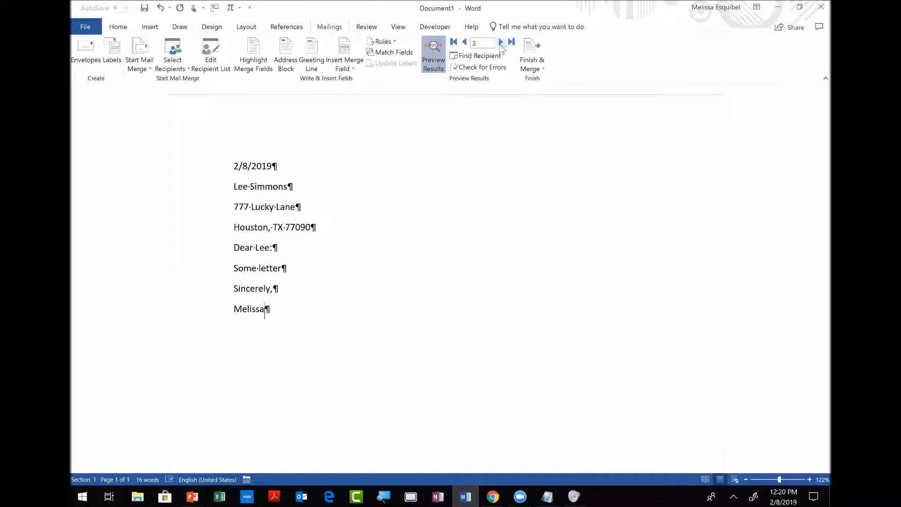
left_click(465, 42)
left_click(464, 42)
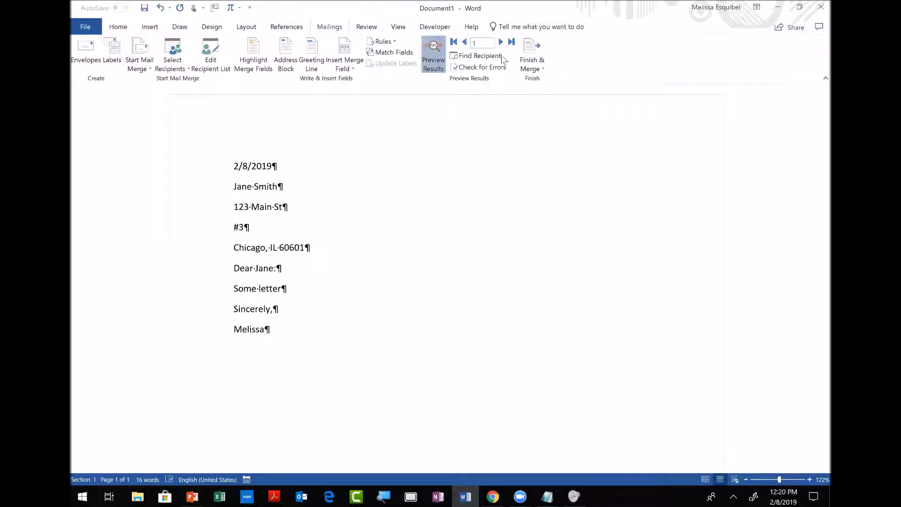
left_click(500, 43)
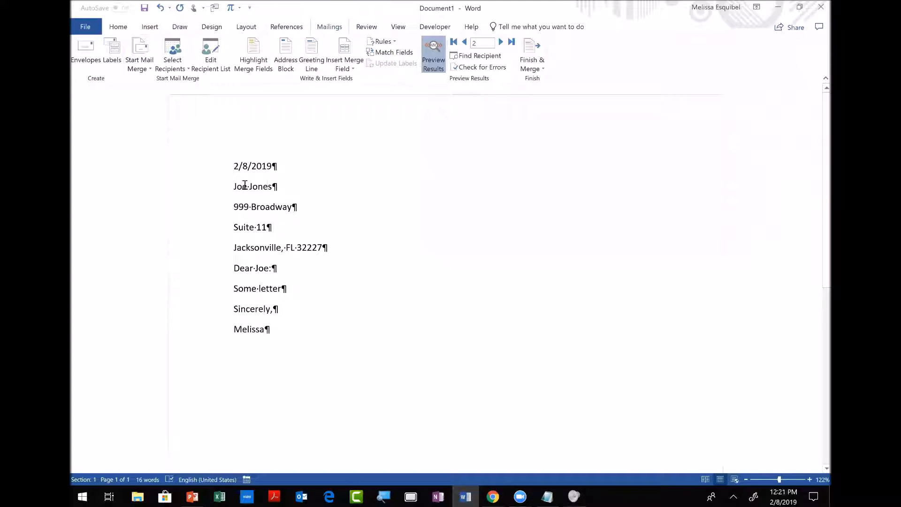
Set the address lines to 'Don't add space between paragraphs of the same style', then preview results.
left_click_drag(230, 187, 311, 226)
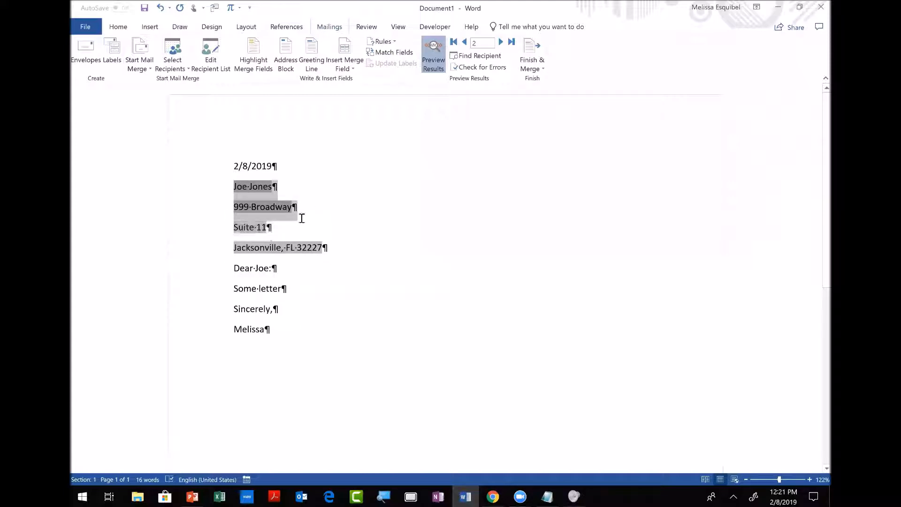
left_click_drag(266, 222, 266, 223)
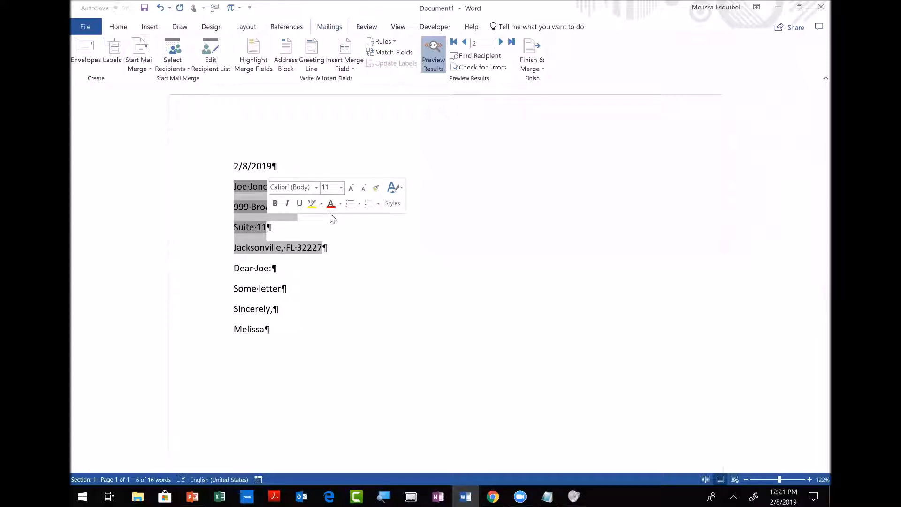
left_click(118, 27)
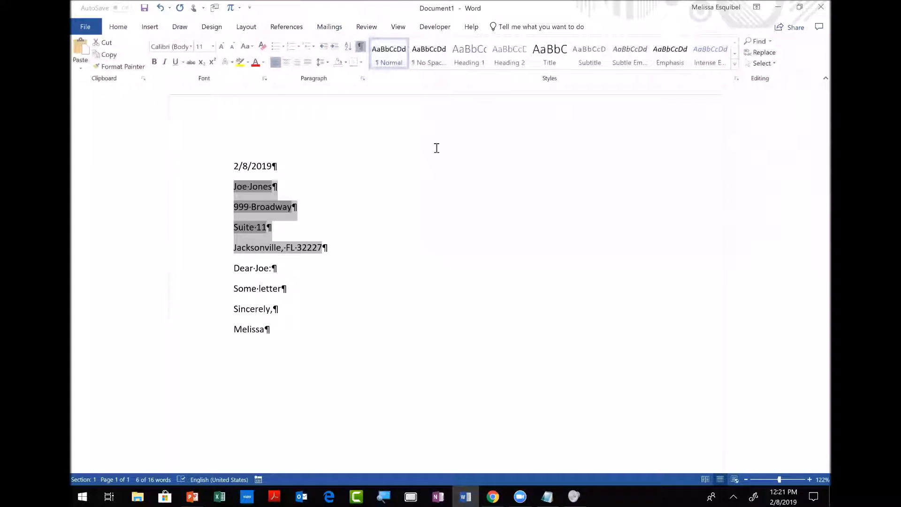
left_click(363, 78)
left_click(359, 283)
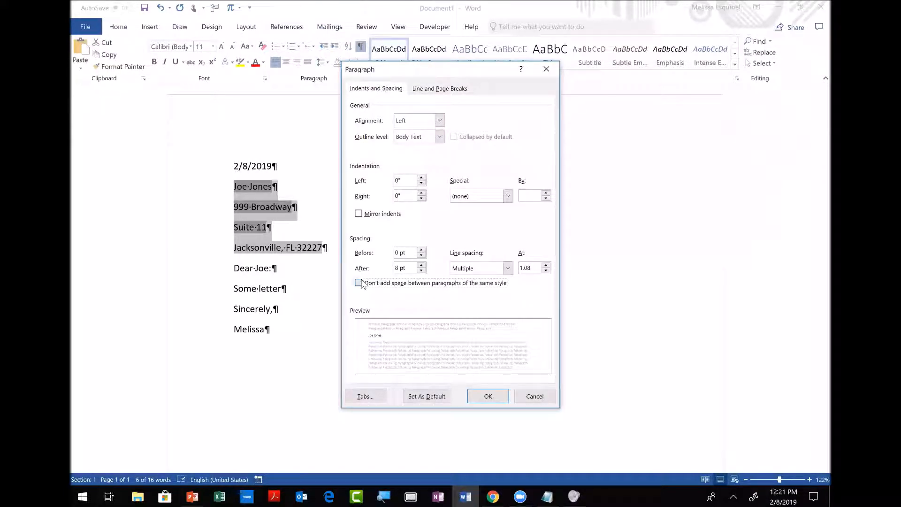
left_click(486, 400)
left_click(435, 263)
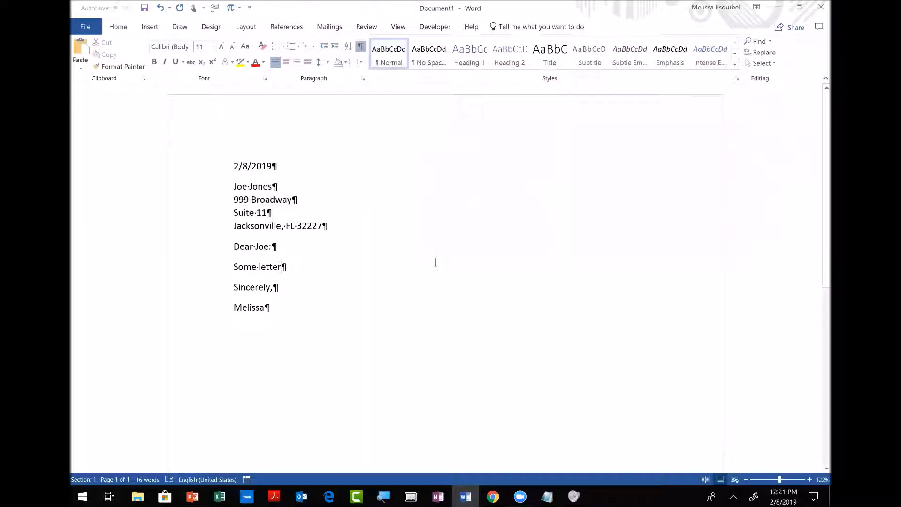
left_click(330, 28)
left_click(427, 56)
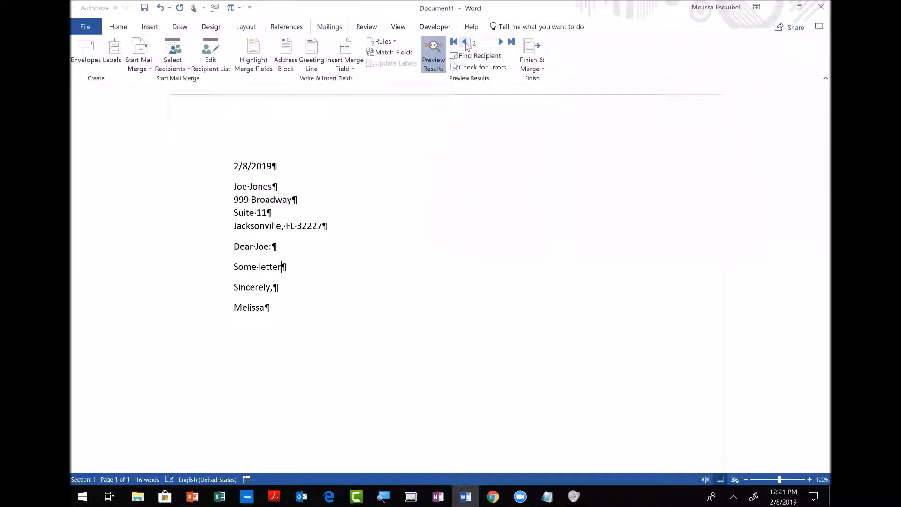
Step the merge preview to recipient 3's letter and bring up the Finish & Merge options.
left_click(465, 42)
left_click(500, 43)
left_click(501, 43)
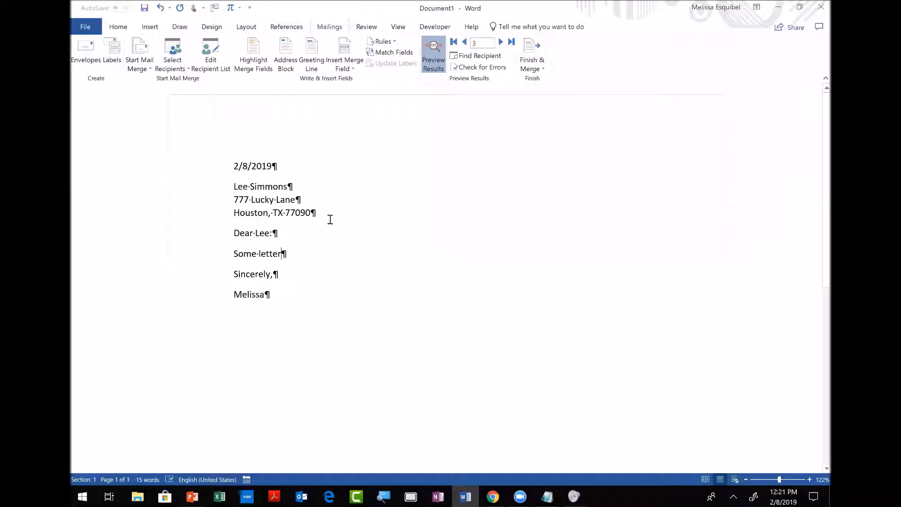
left_click(231, 169)
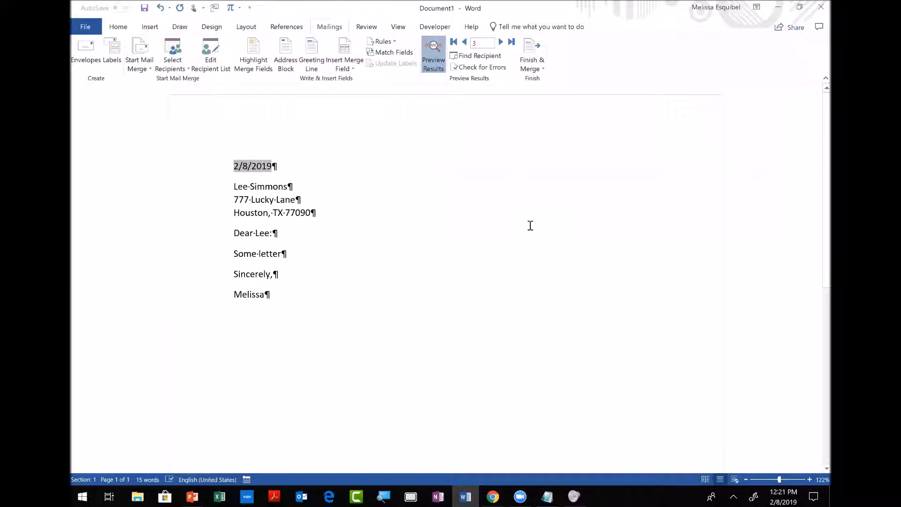
left_click(527, 60)
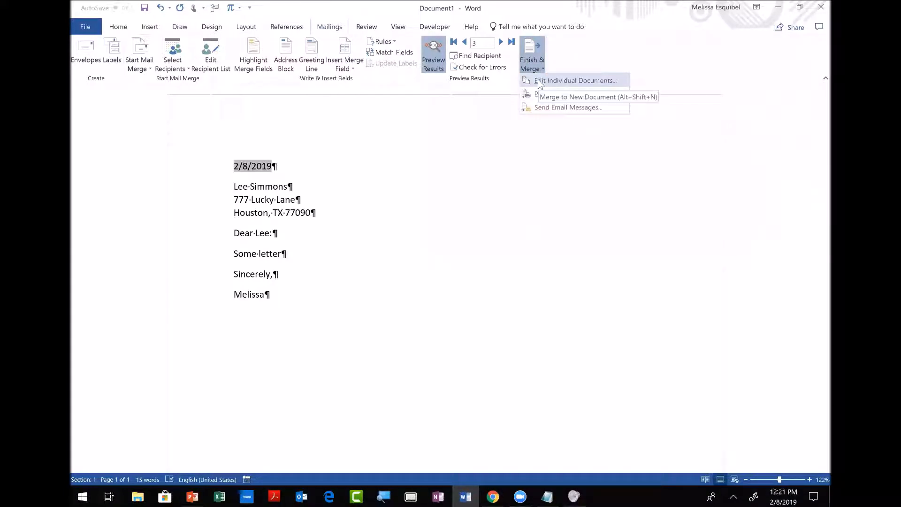
Merge all recipients into editable individual letters and scroll through the new Letters1 pages.
left_click(581, 81)
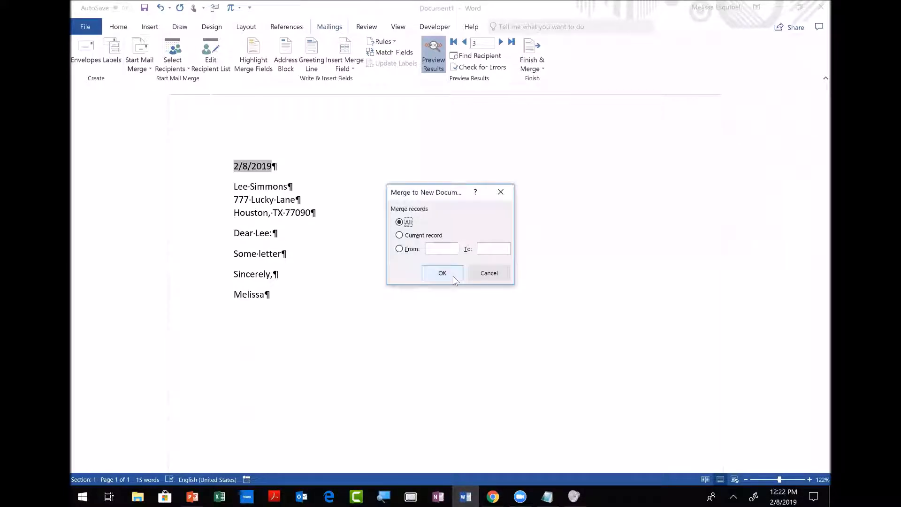
left_click(441, 273)
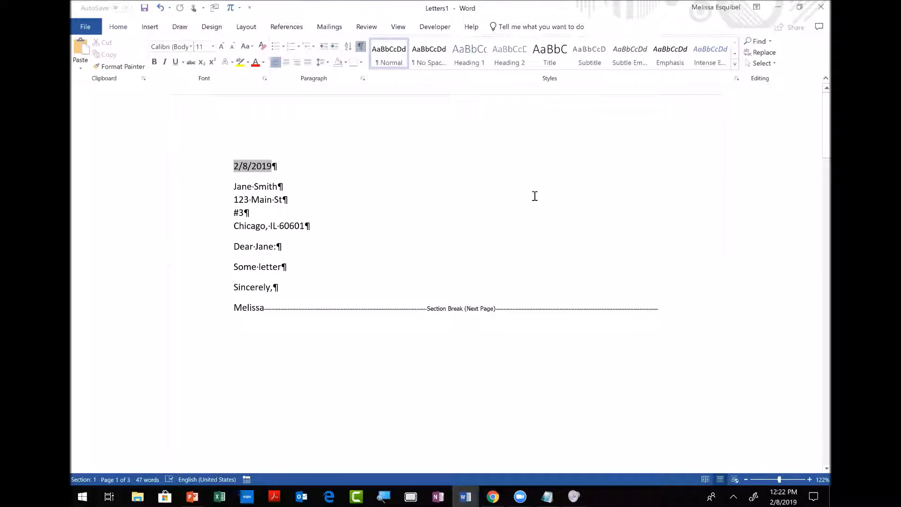
scroll(534, 195, "down", 10)
scroll(534, 195, "down", 10)
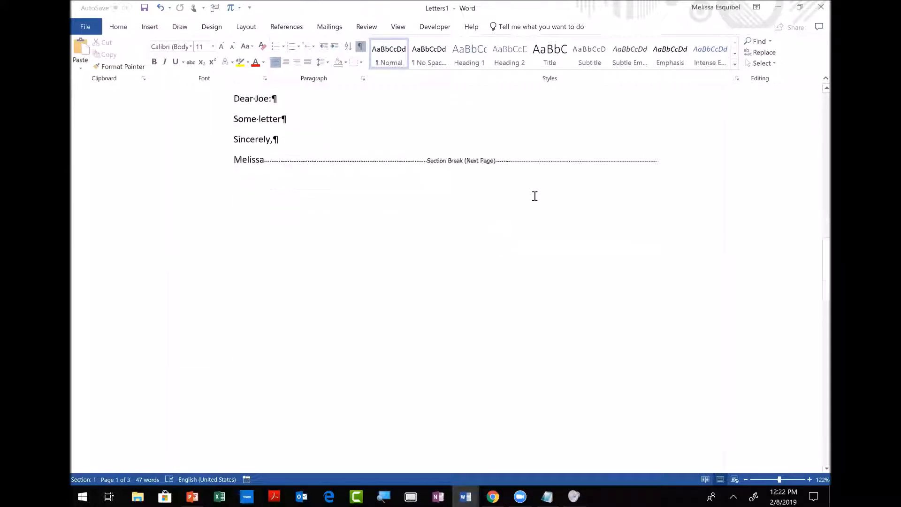
scroll(534, 196, "down", 10)
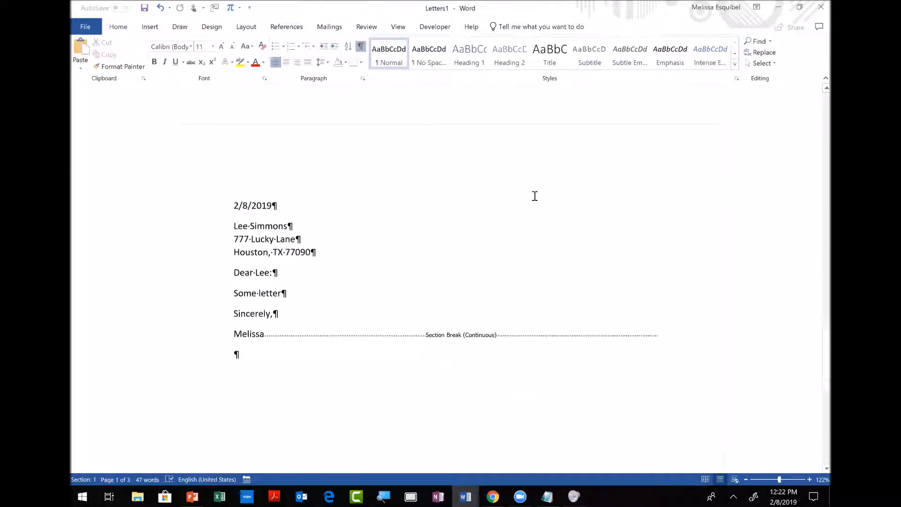
Scroll back up Letters1, hiding then re-showing the formatting marks.
scroll(534, 196, "up", 10)
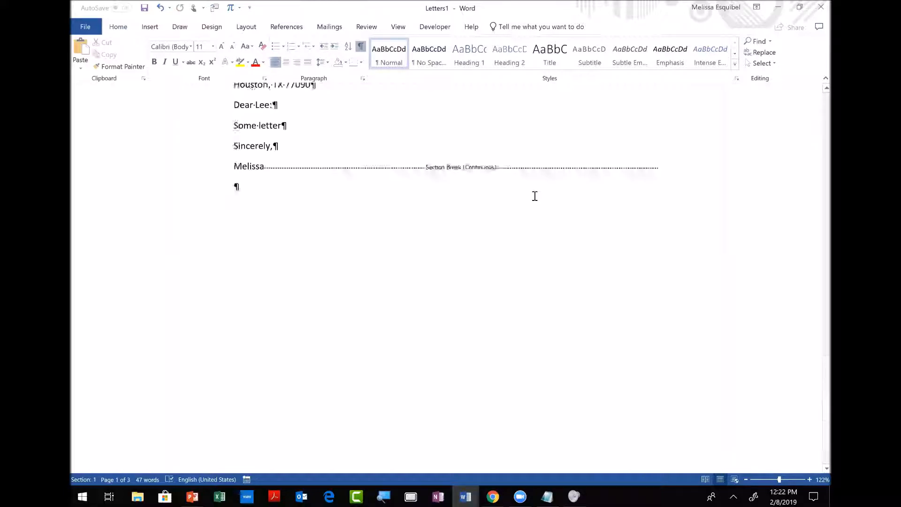
scroll(534, 196, "up", 10)
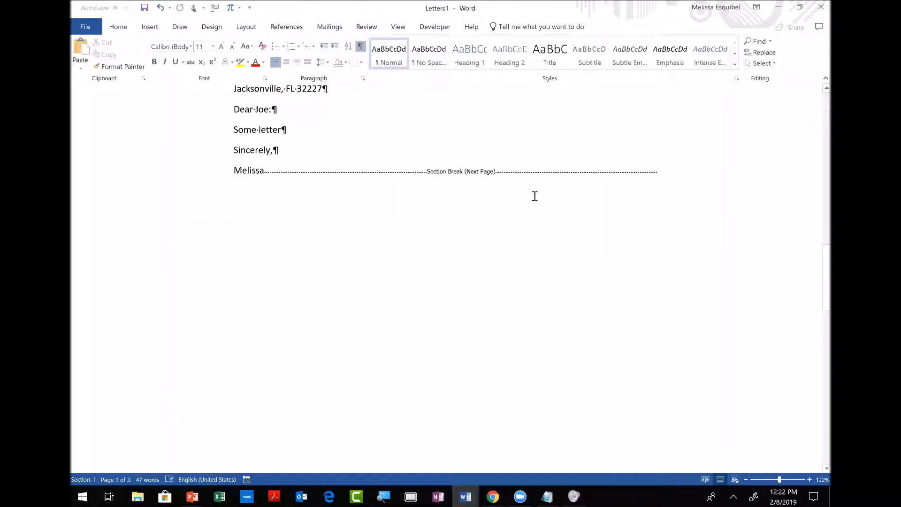
left_click(362, 47)
left_click(362, 46)
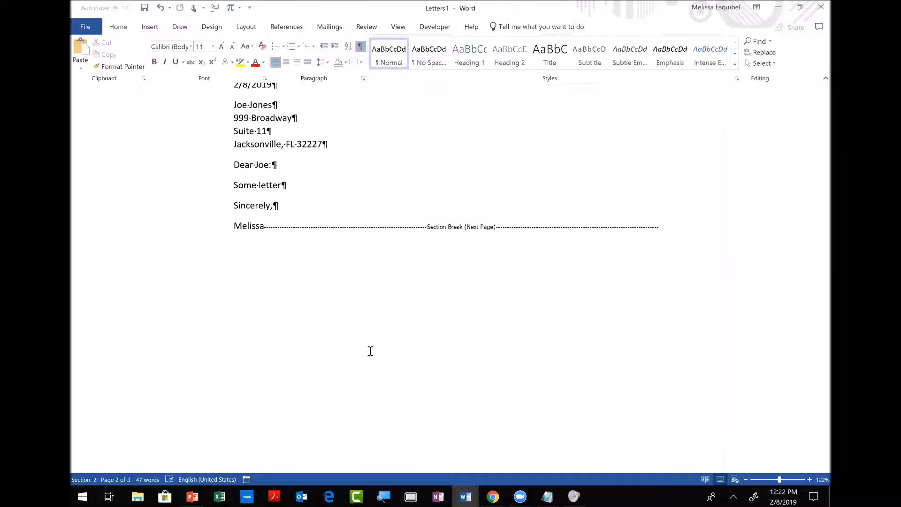
scroll(370, 351, "up", 5)
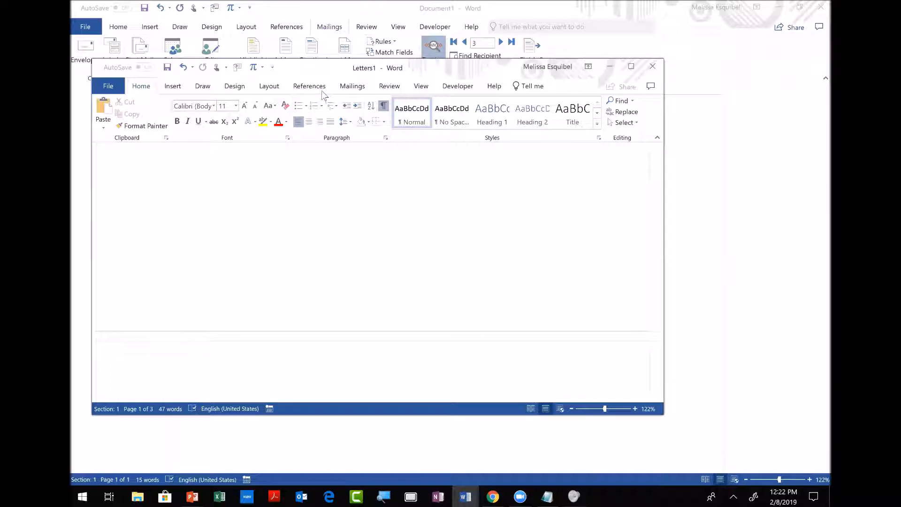
Maximize Letters1, close it without saving, and return to the PowerPoint slide show.
left_click_drag(312, 69, 373, 125)
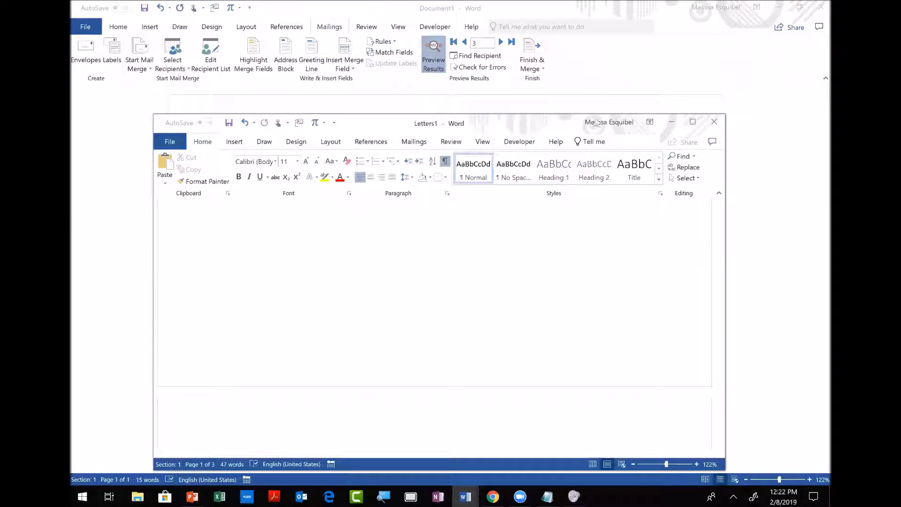
left_click(693, 124)
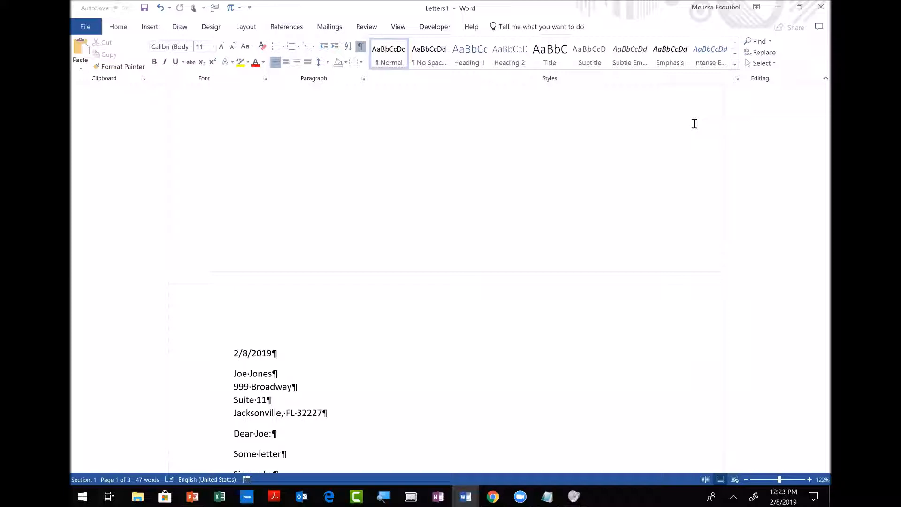
left_click(817, 5)
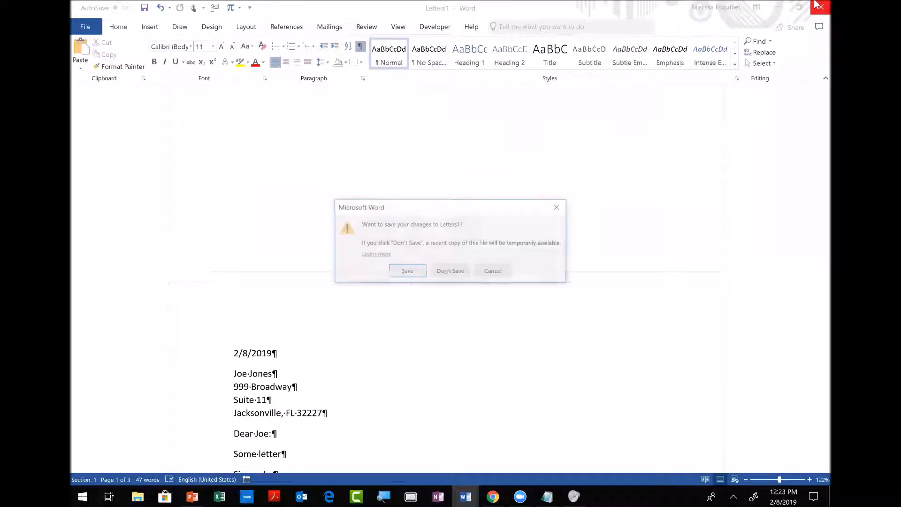
left_click(449, 271)
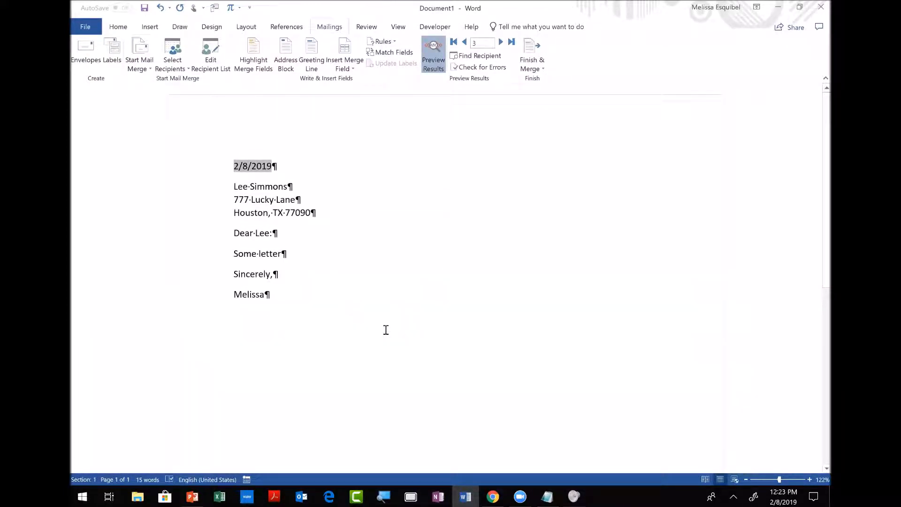
key("alt+Tab")
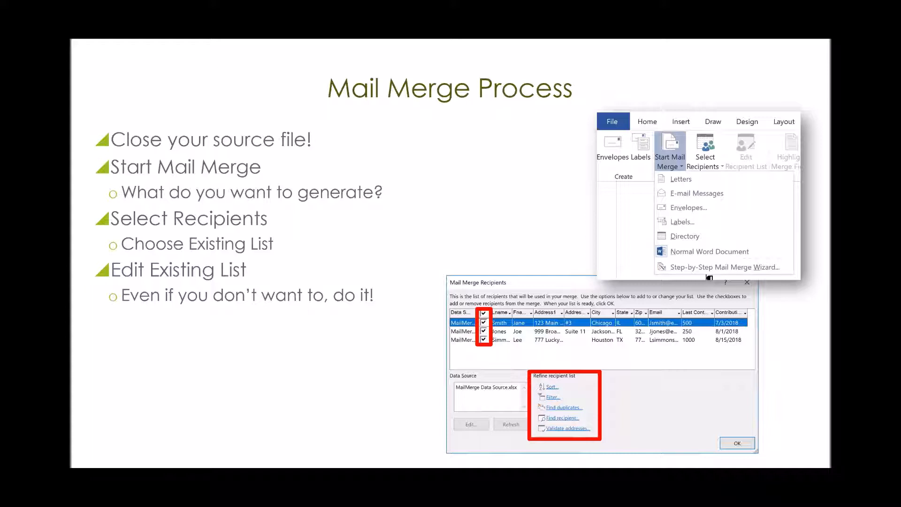
Advance past the Write Letter and Insert Fields slide to the Mapping Fields slide.
key("Right")
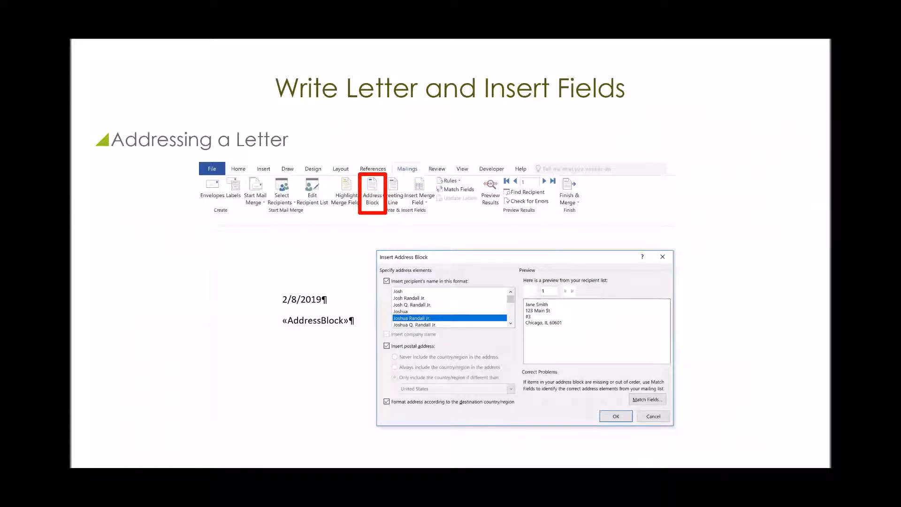
key("Right")
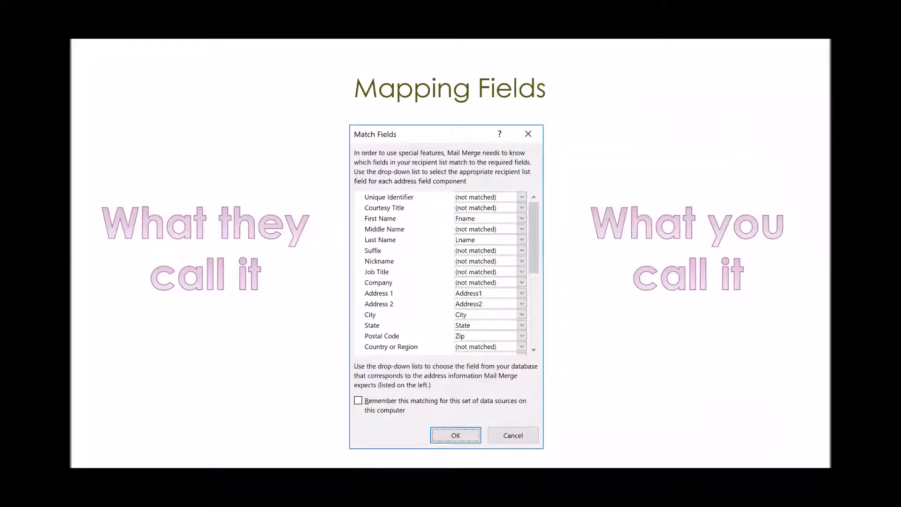
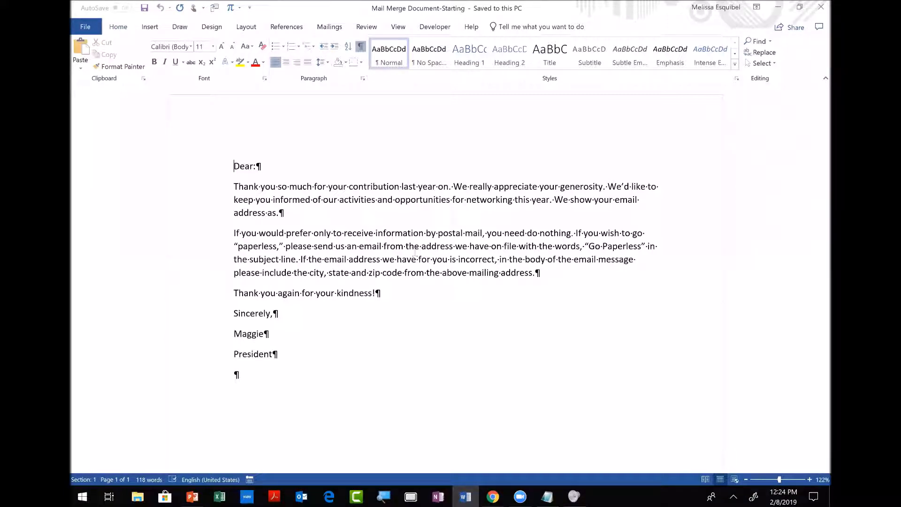
Insert the date 2/8/2019 above the 'Dear:' greeting, followed by a blank line.
key("Return")
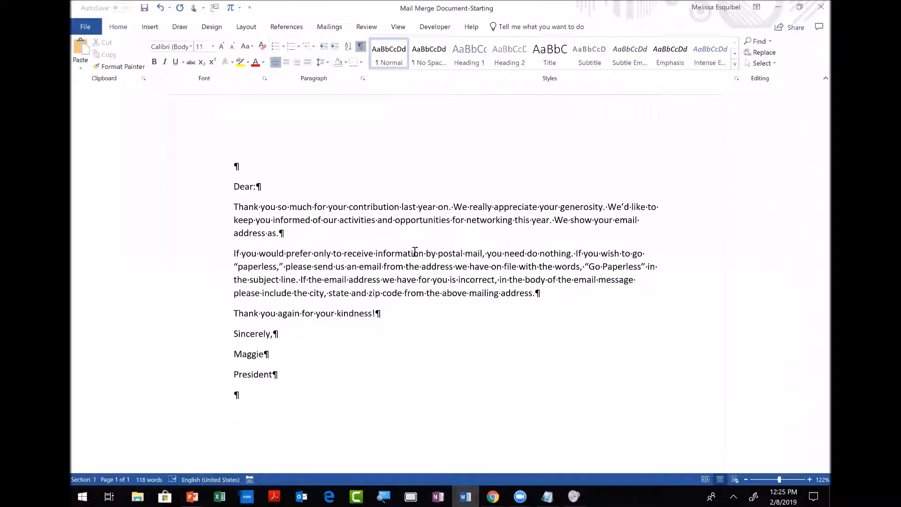
key("alt+shift+d")
key("Return")
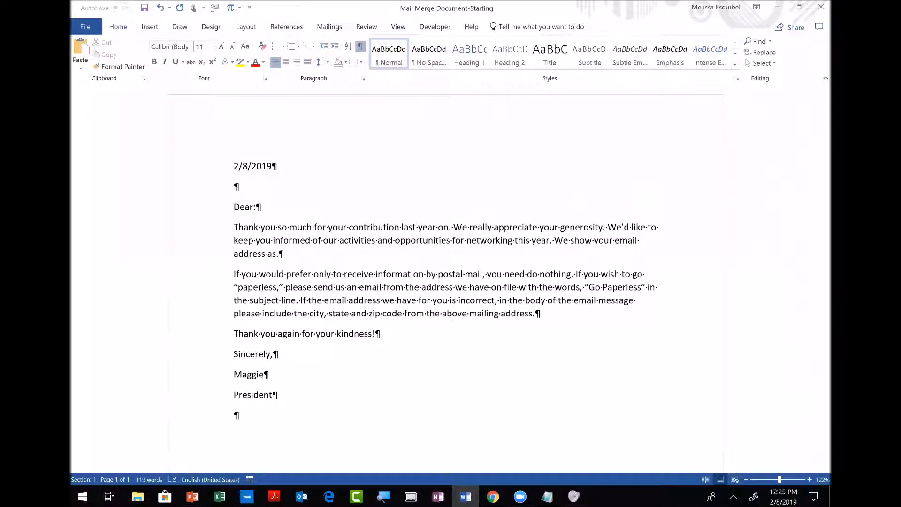
Start a Letters mail merge and choose to use an existing recipient list.
left_click(332, 29)
right_click(332, 29)
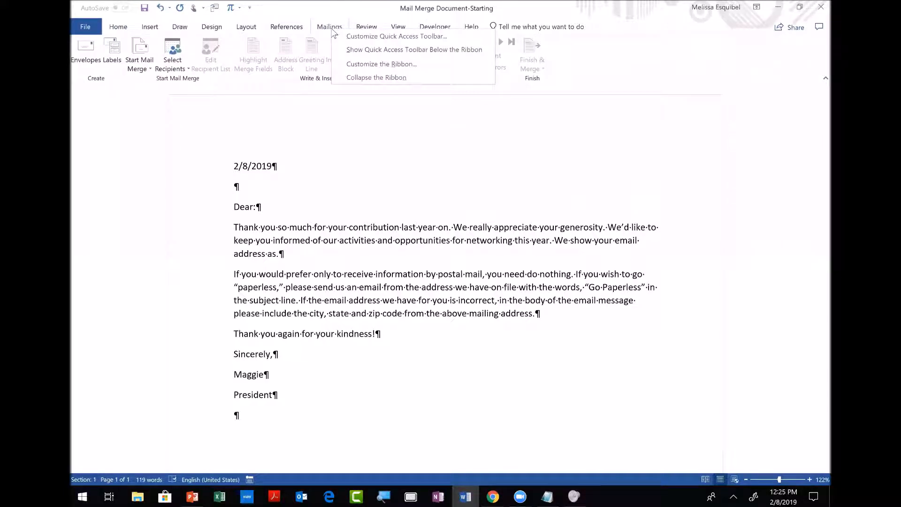
left_click(148, 71)
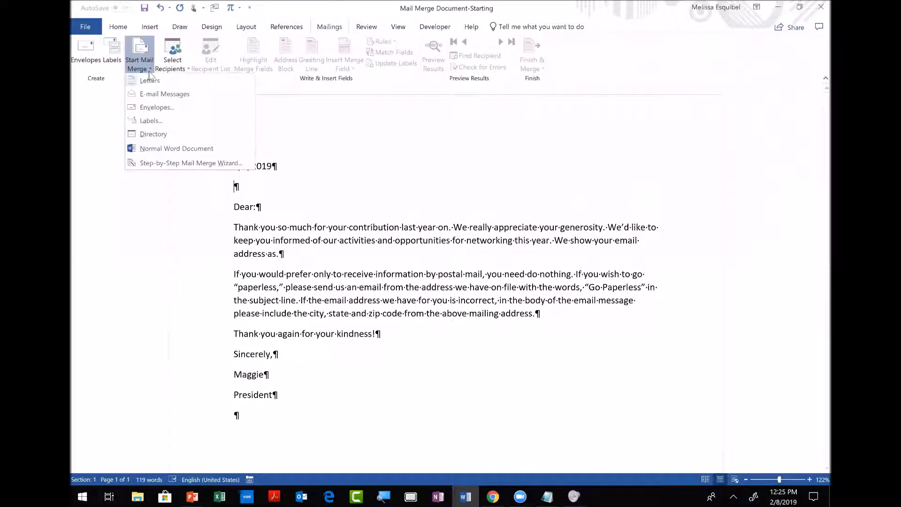
left_click(149, 80)
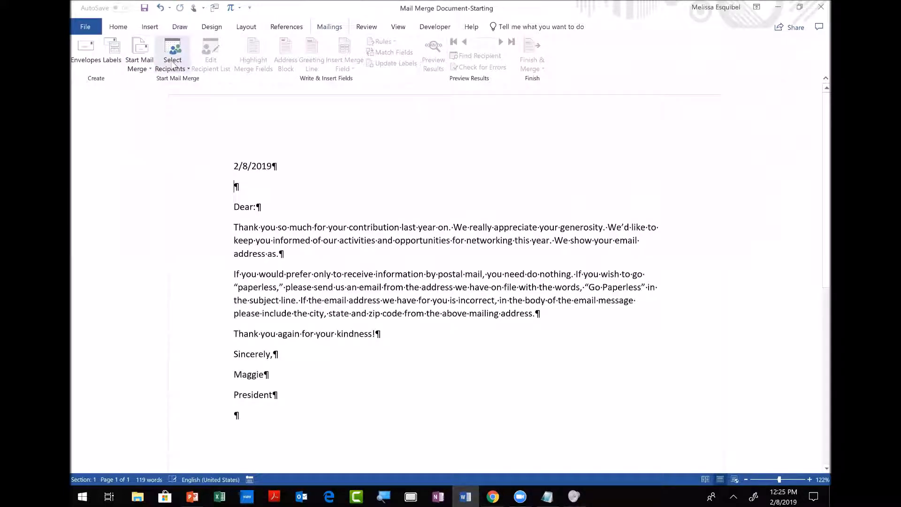
left_click(180, 66)
left_click(190, 94)
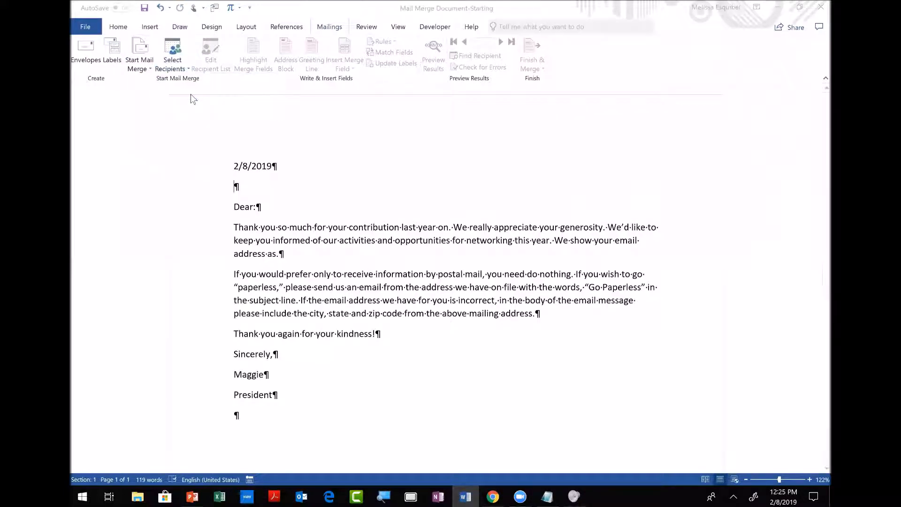
Open the MailMerge Data Source workbook from the Desktop and confirm its Sheet1$ table.
left_click(145, 102)
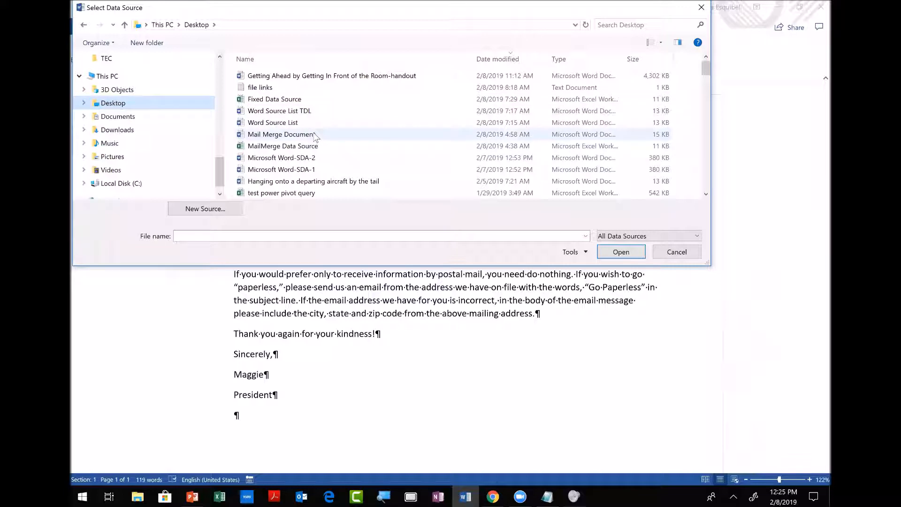
left_click(299, 148)
right_click(300, 148)
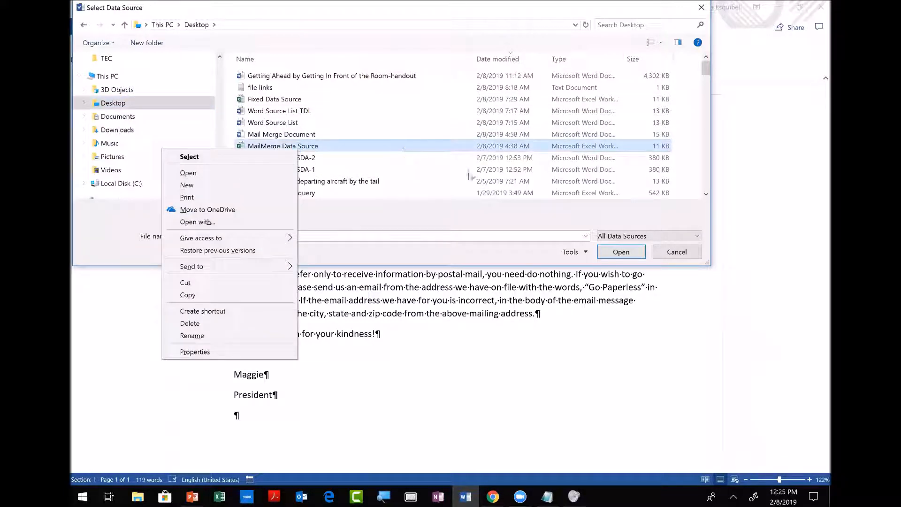
left_click(312, 147)
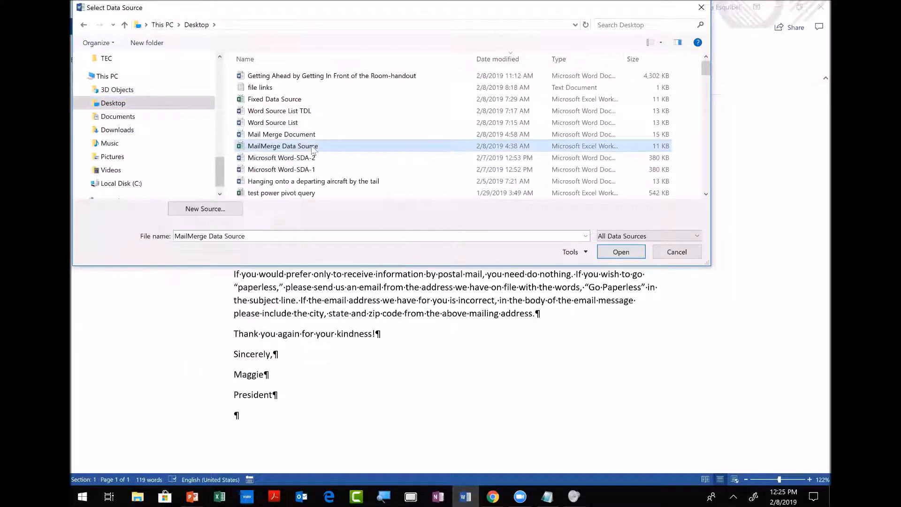
left_click(612, 258)
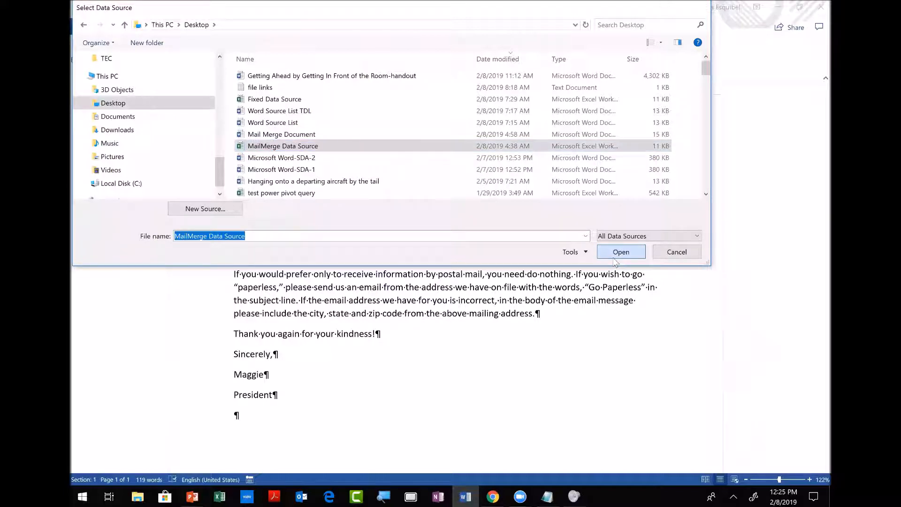
left_click(613, 258)
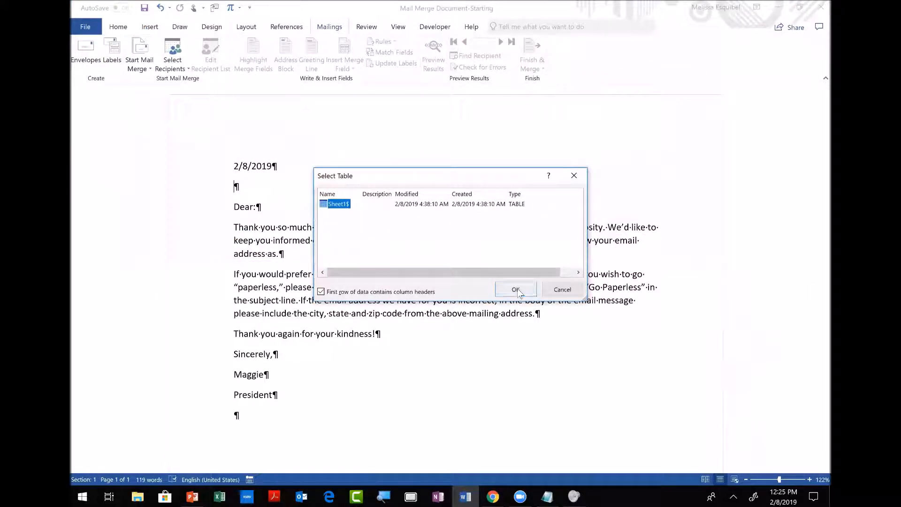
left_click(516, 290)
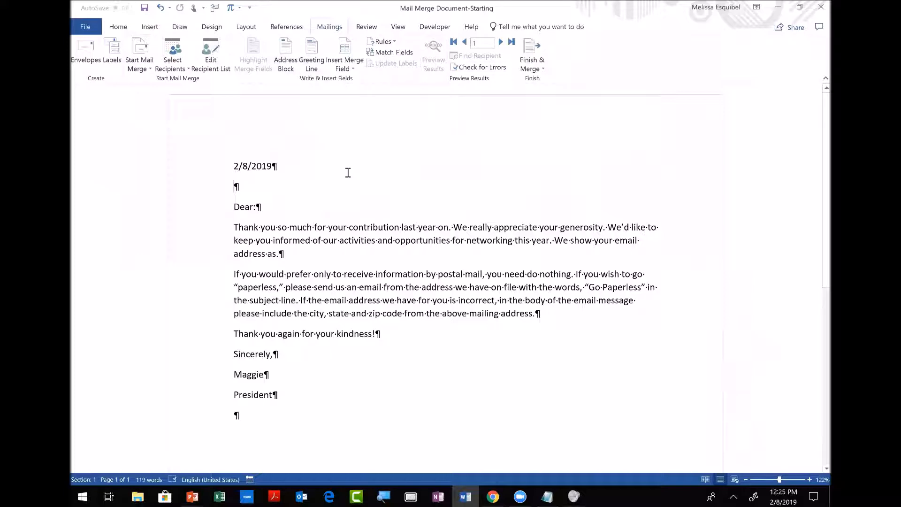
Show the three-donor recipient list widened, with Jones unchecked and then rechecked.
left_click(211, 61)
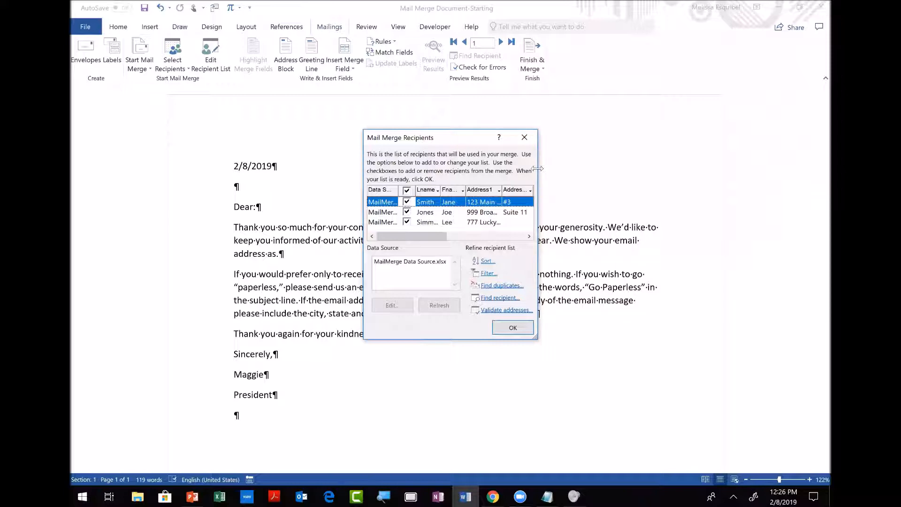
left_click_drag(537, 169, 771, 168)
left_click_drag(652, 136, 499, 97)
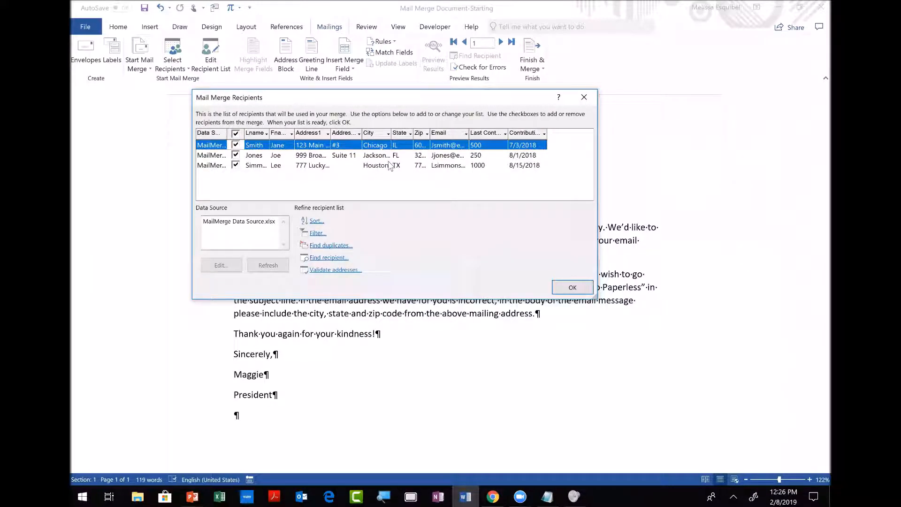
left_click(238, 159)
left_click(235, 156)
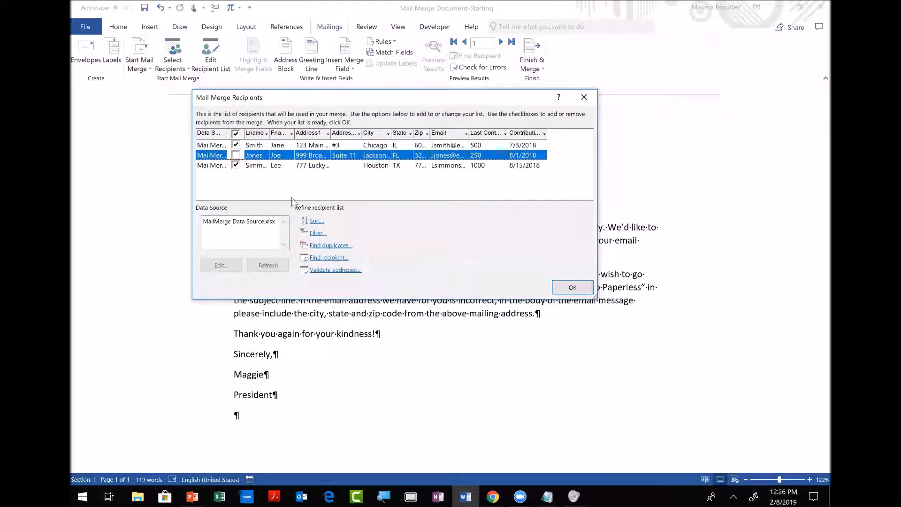
left_click(236, 156)
left_click(318, 234)
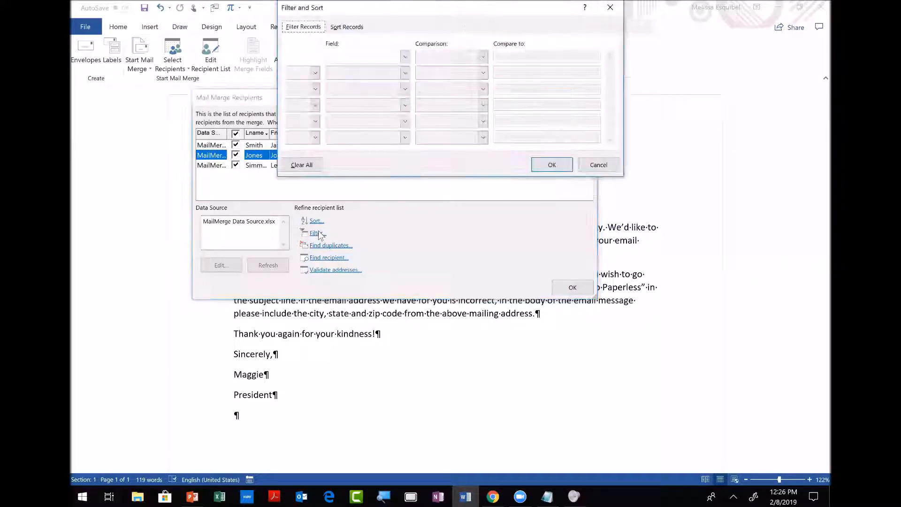
left_click(405, 56)
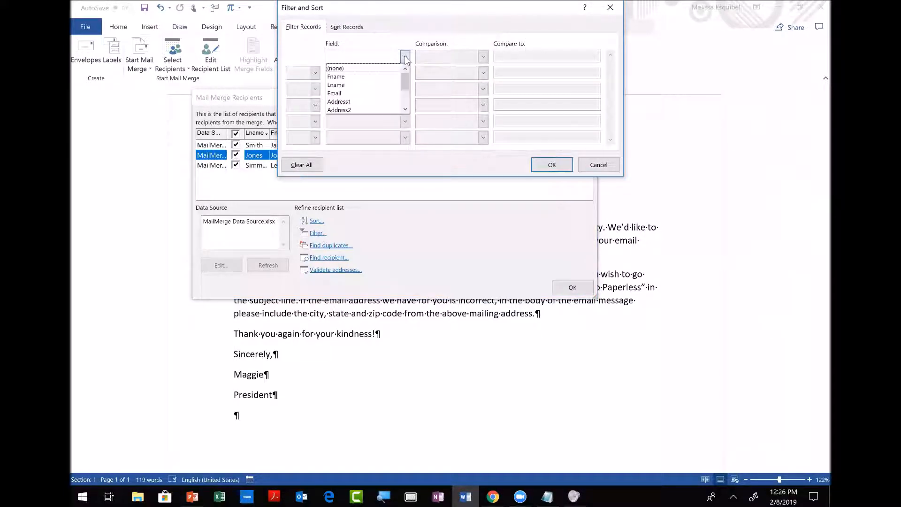
left_click(405, 110)
left_click(405, 110)
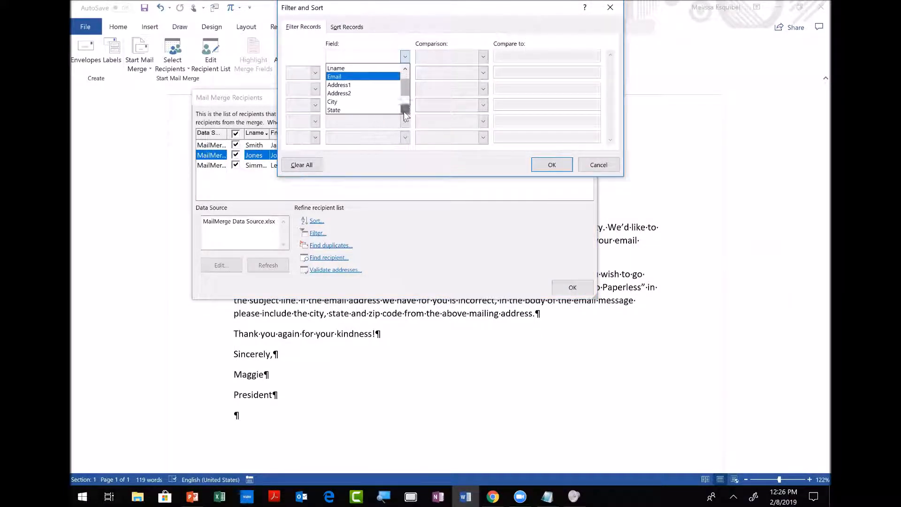
left_click(393, 104)
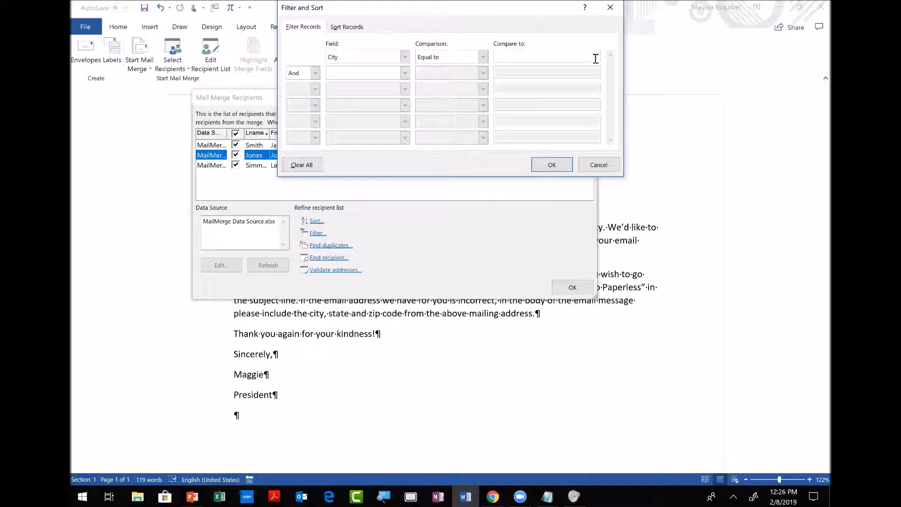
left_click(580, 52)
type("Chicago")
left_click(556, 164)
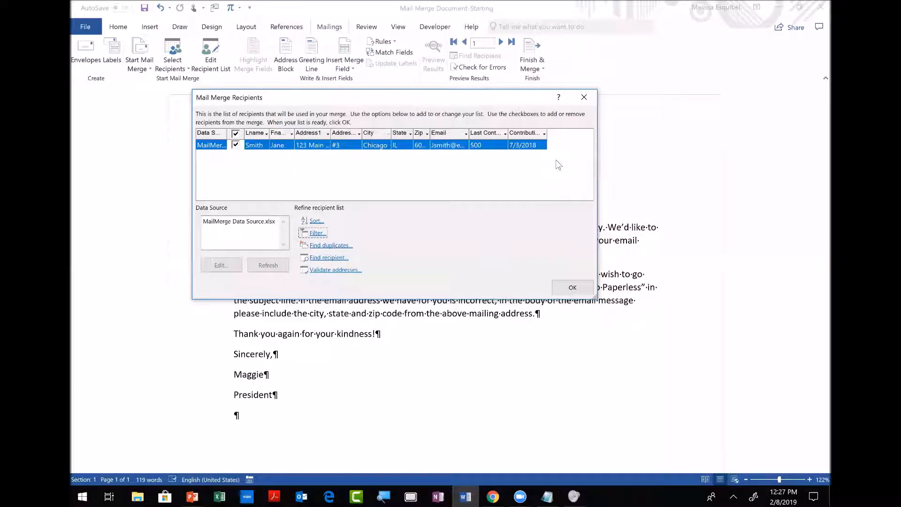
left_click(314, 233)
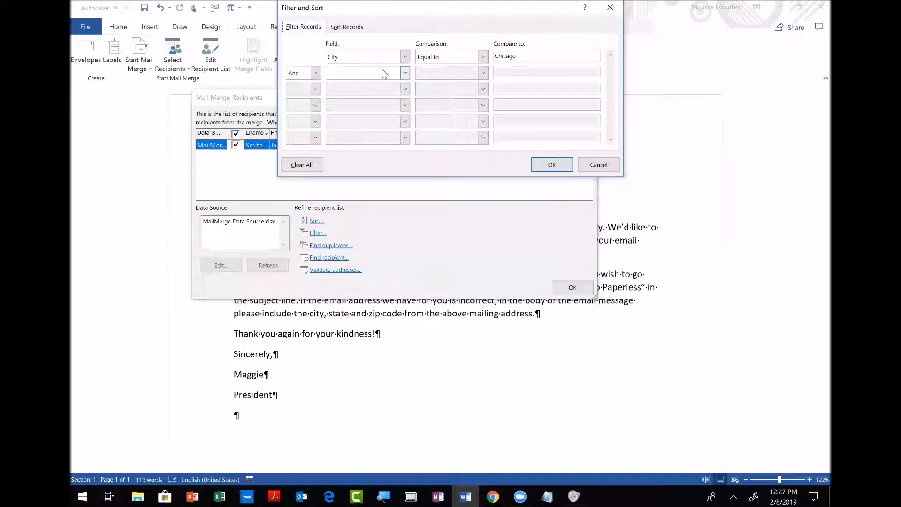
left_click(288, 168)
left_click(552, 165)
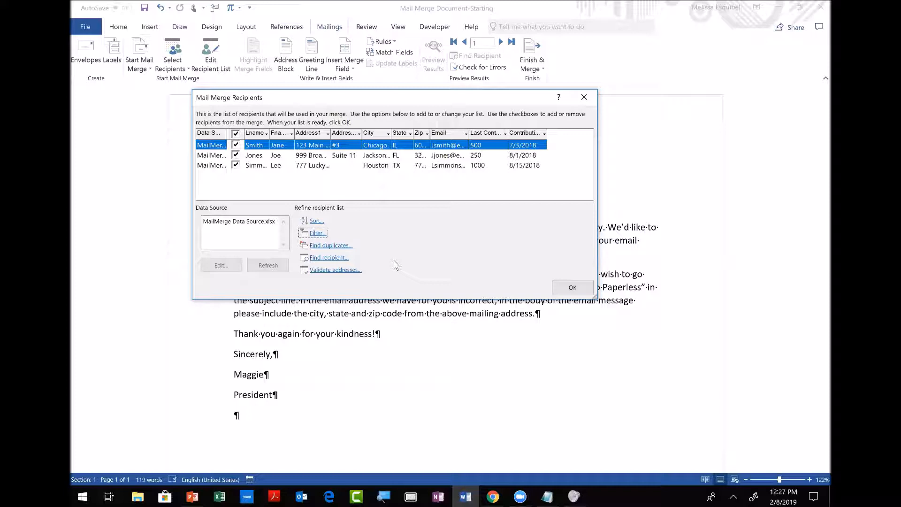
left_click(331, 248)
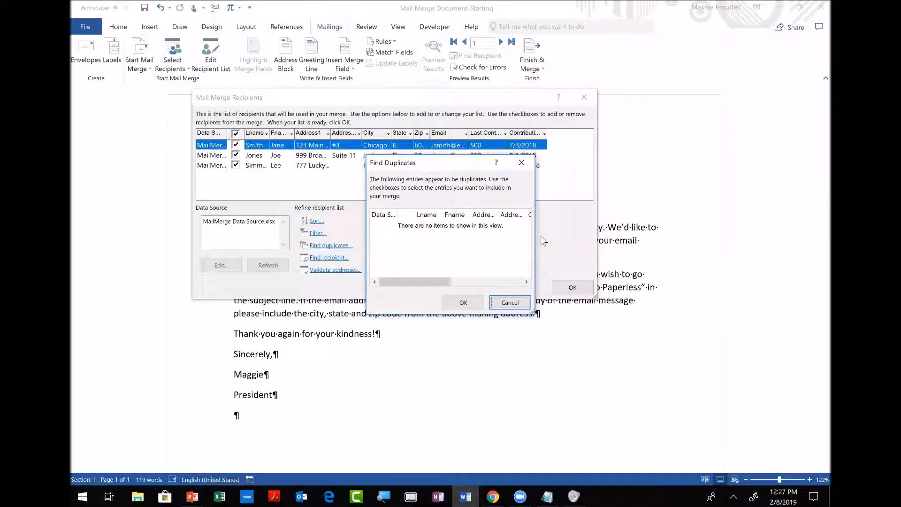
left_click(515, 305)
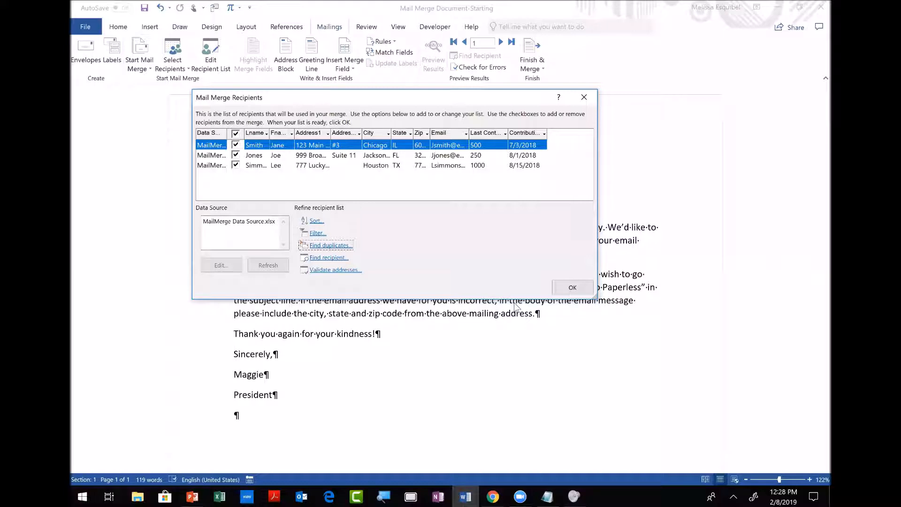
left_click(336, 271)
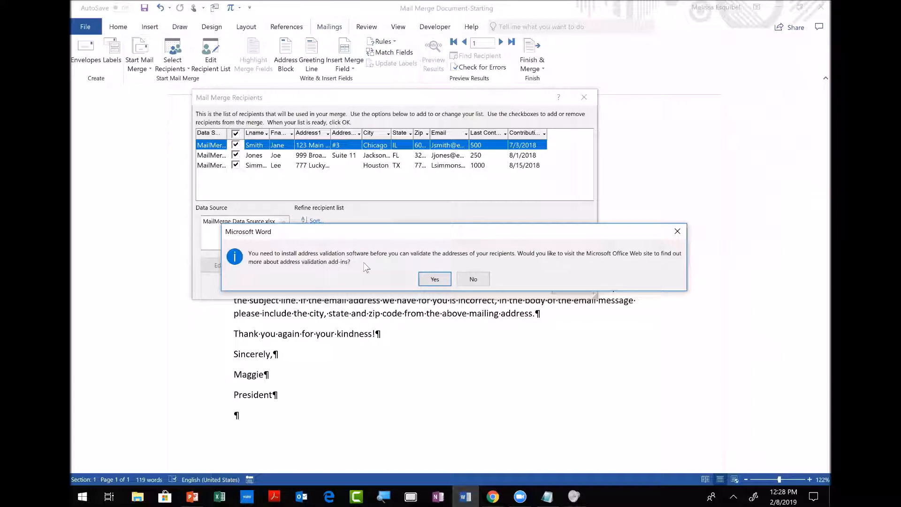
left_click(473, 281)
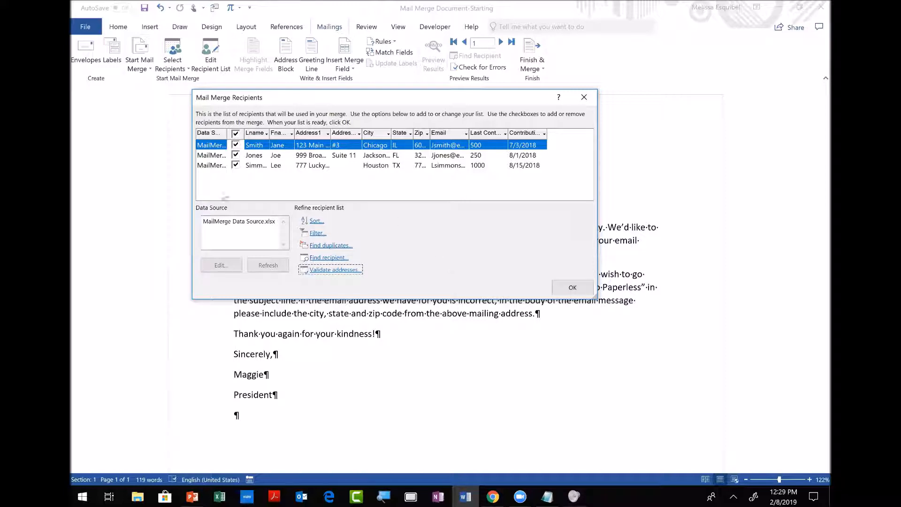
Open and close the MailMerge Data Source.xlsx editor unchanged, then close the list keeping all three donors.
left_click(237, 224)
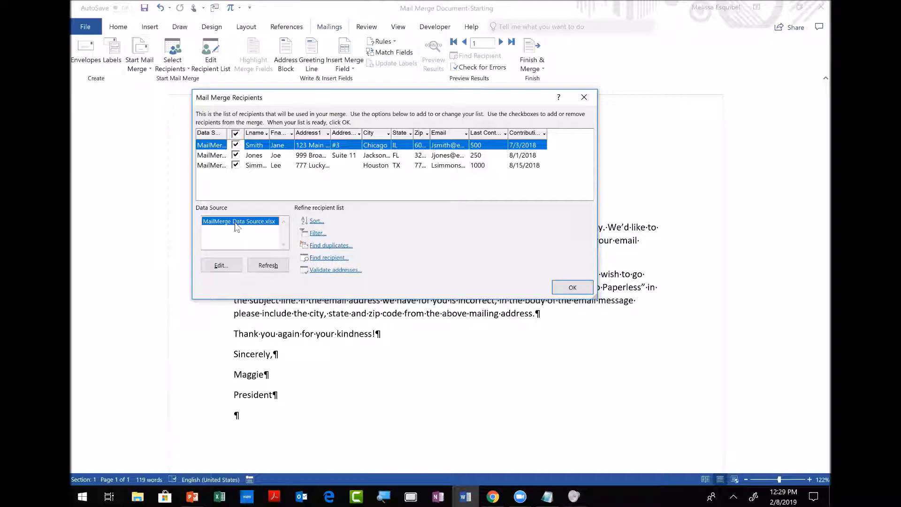
left_click(221, 265)
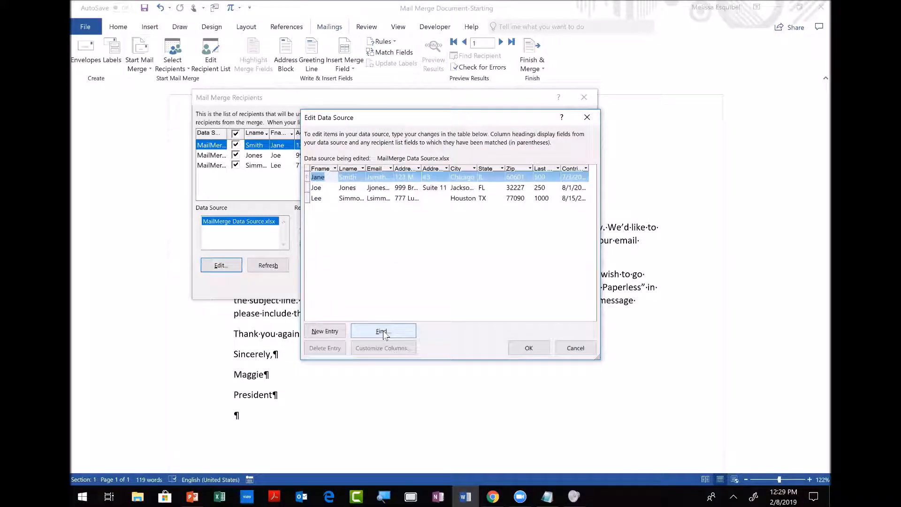
left_click(584, 352)
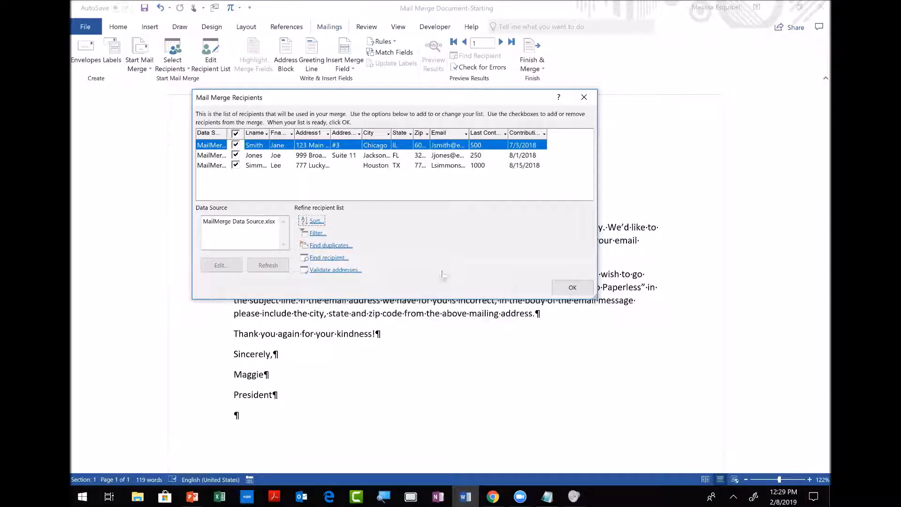
left_click(576, 288)
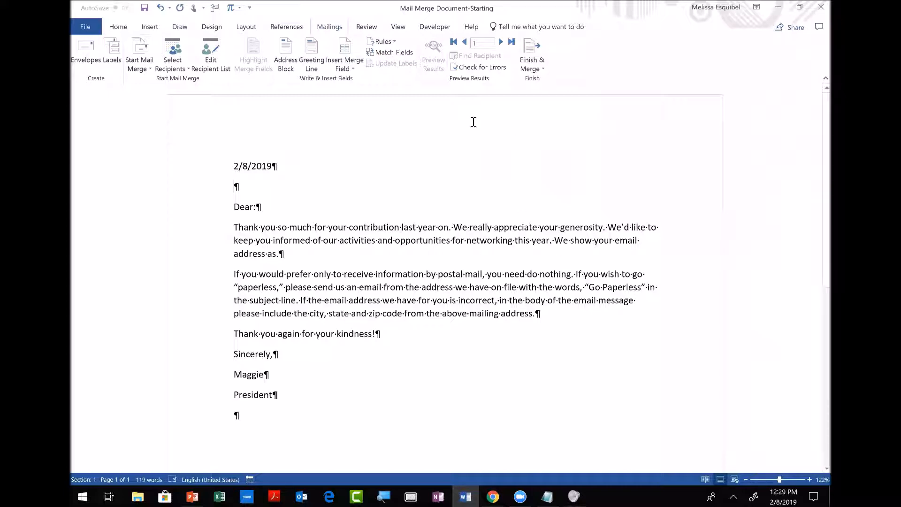
Insert an «AddressBlock» field in the 'Josh Randall Jr.' name format below the date.
left_click(292, 56)
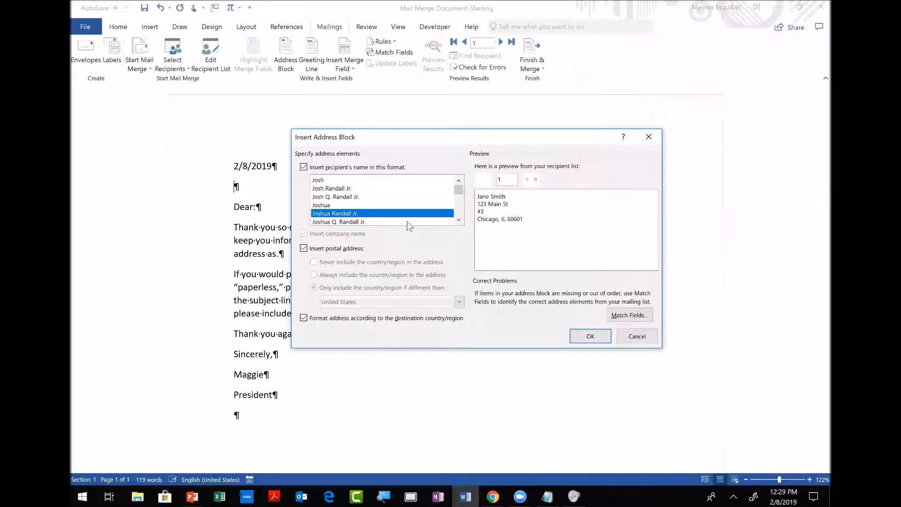
scroll(415, 216, "down", 1)
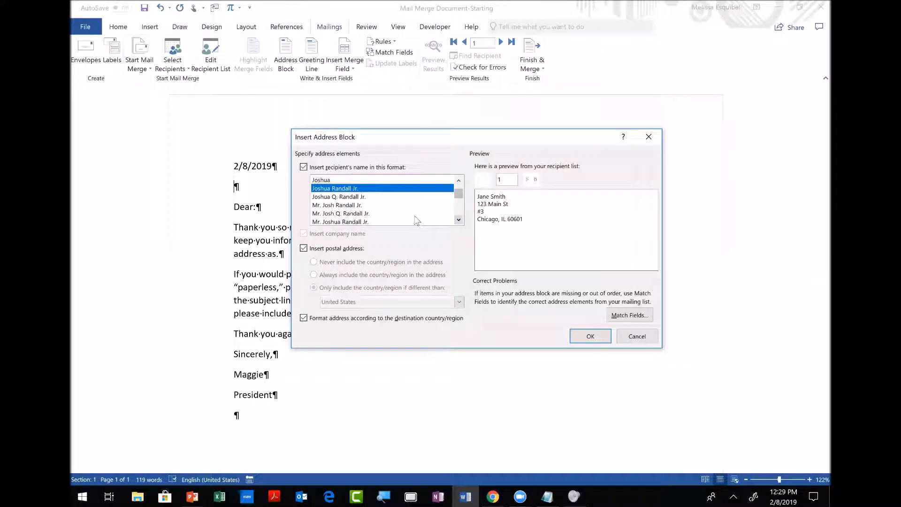
left_click(363, 206)
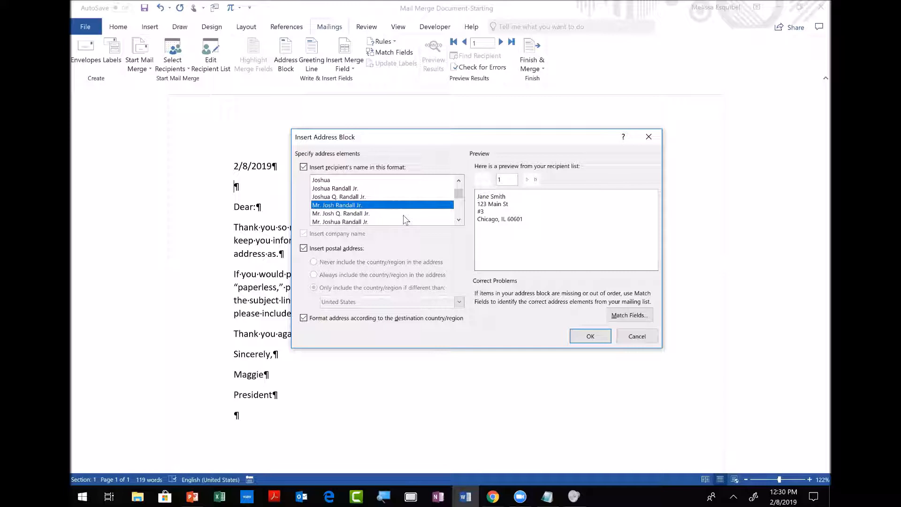
left_click(376, 222)
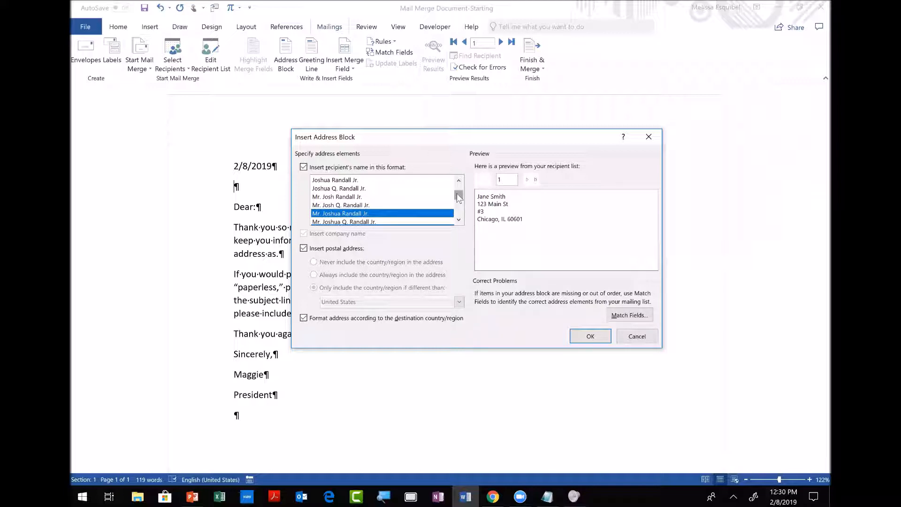
left_click_drag(459, 193, 457, 186)
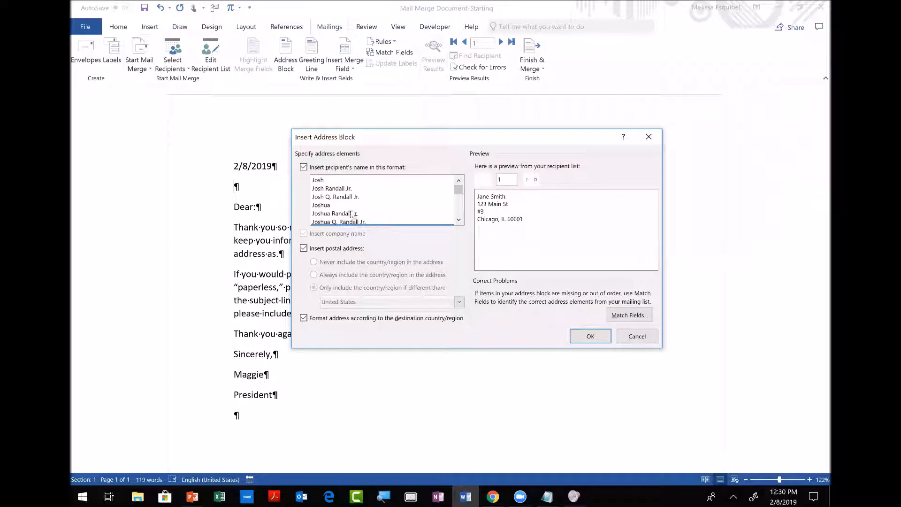
left_click(344, 190)
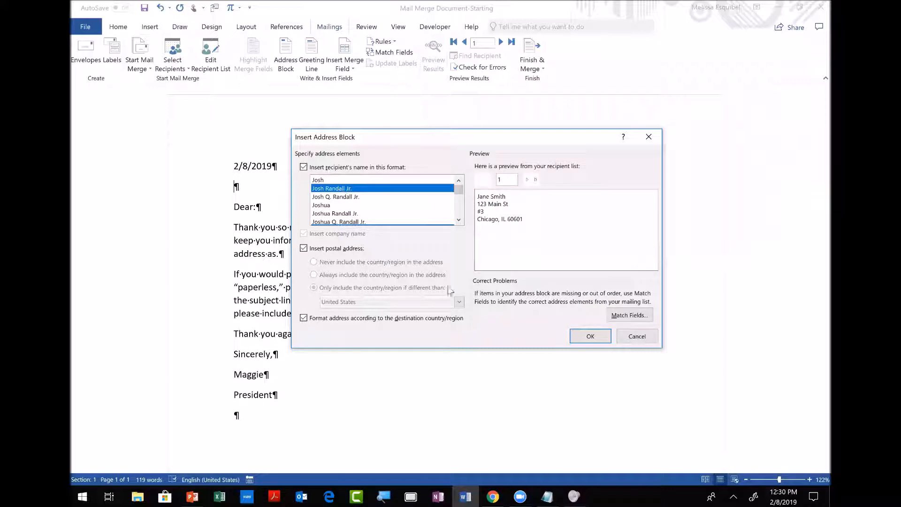
left_click(590, 336)
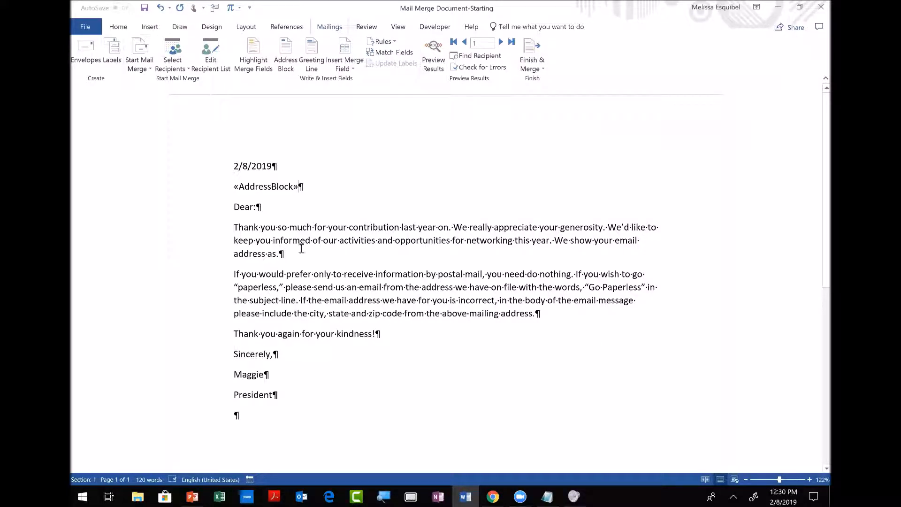
left_click(250, 206)
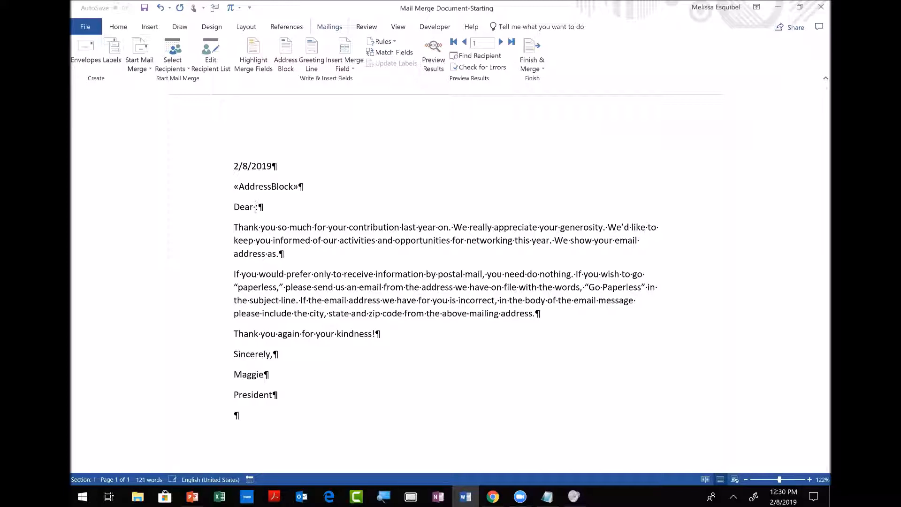
Insert «Fname» after 'Dear' and 'of «Last_Contribution»' before 'last year'.
left_click(353, 69)
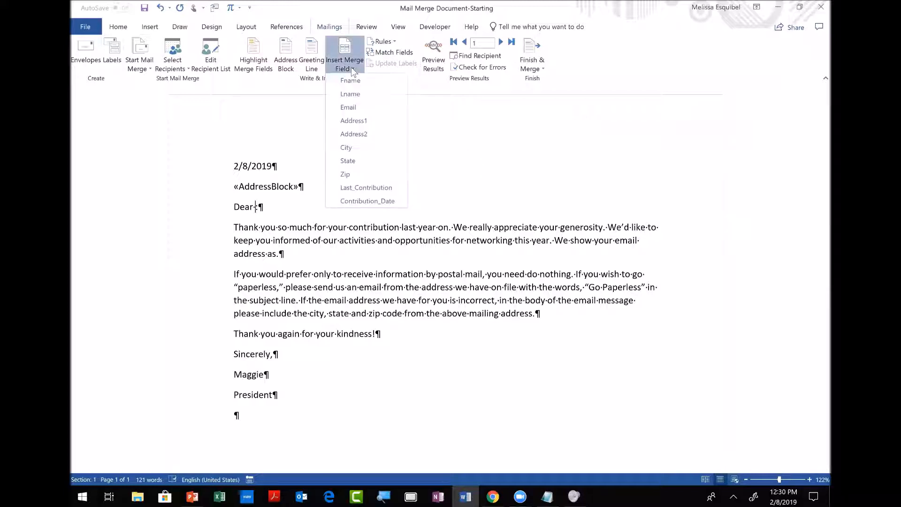
left_click(350, 79)
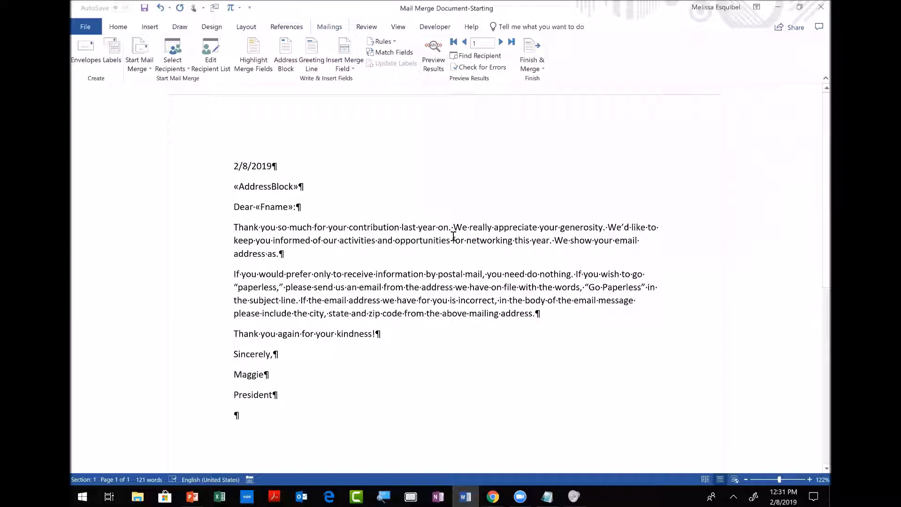
left_click(401, 227)
type("of")
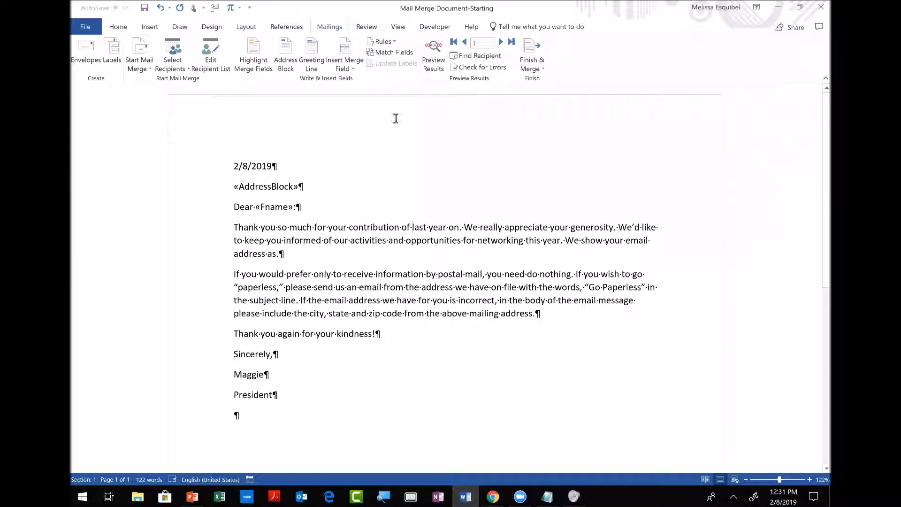
left_click(353, 70)
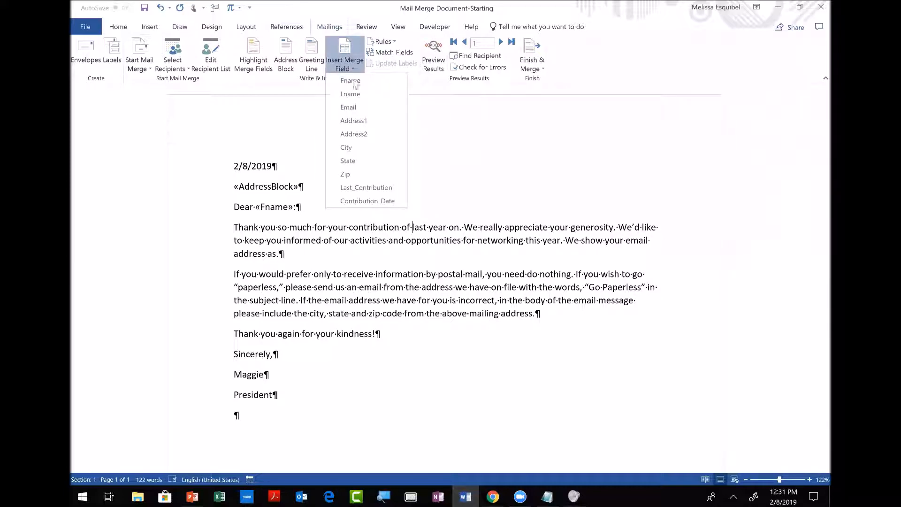
left_click(366, 187)
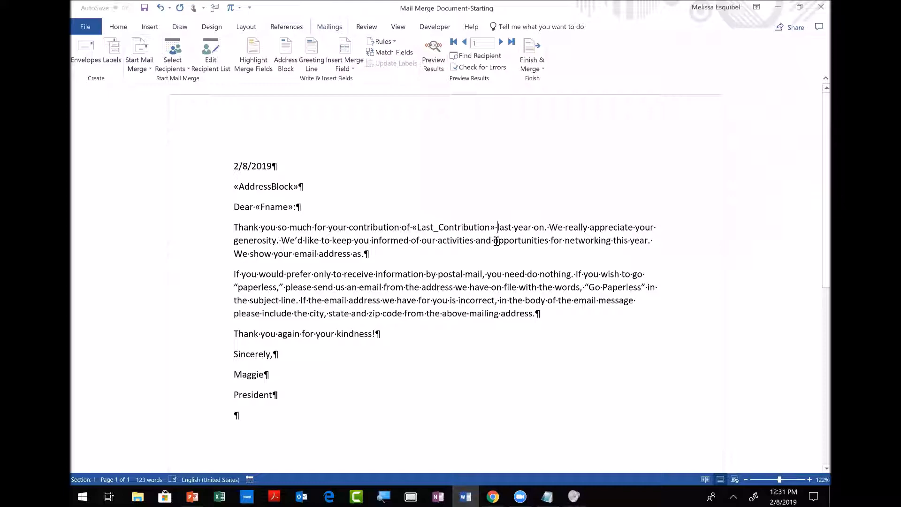
Insert «Contribution_Date» after 'on' and «Email» after 'as' in the first paragraph.
left_click(545, 228)
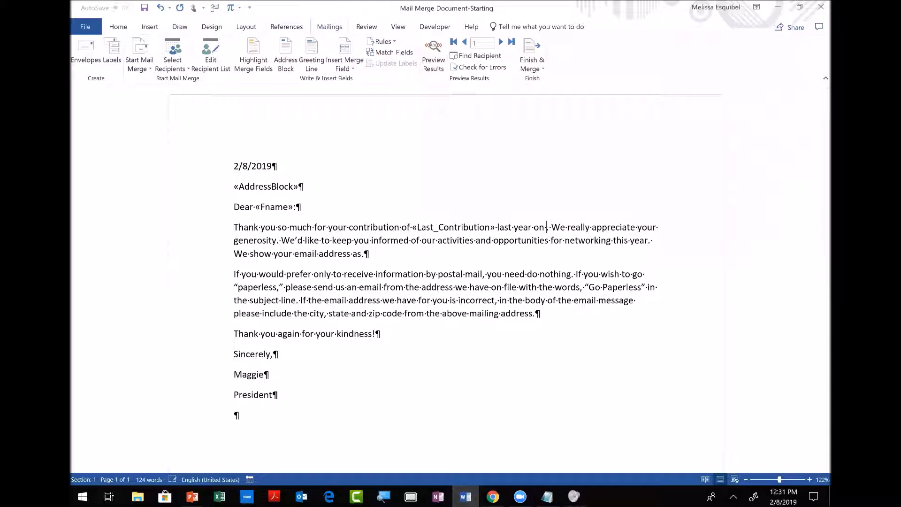
left_click(345, 69)
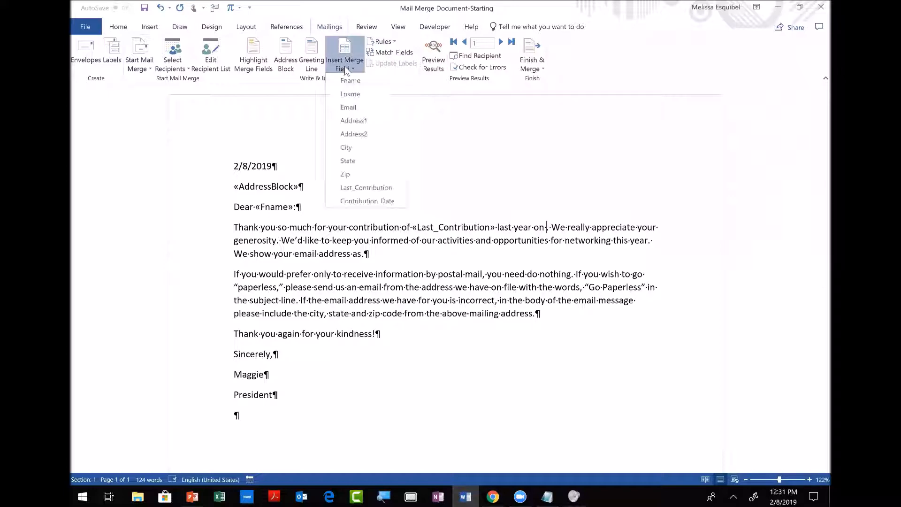
left_click(370, 201)
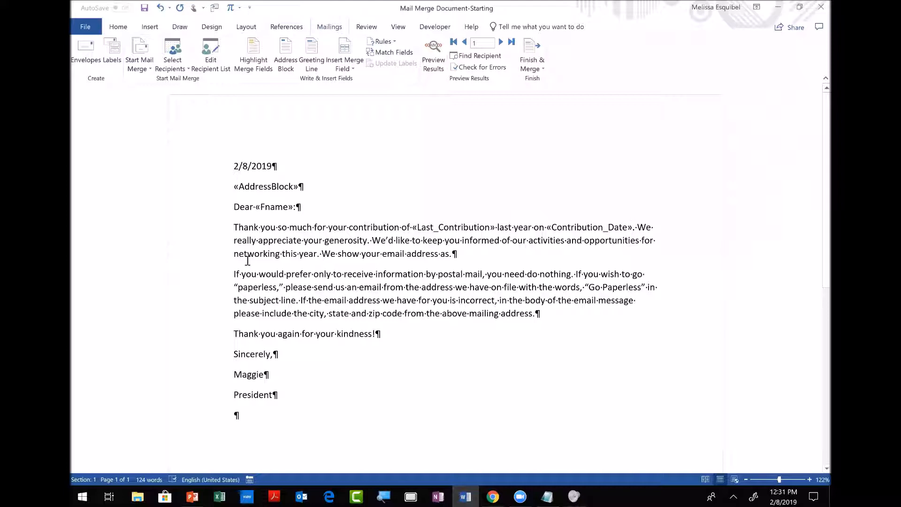
left_click(449, 254)
left_click(344, 69)
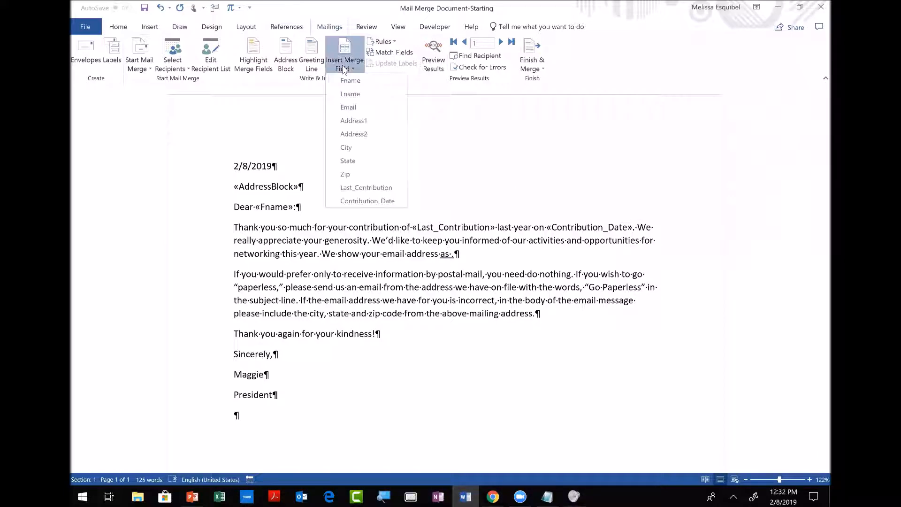
left_click(352, 106)
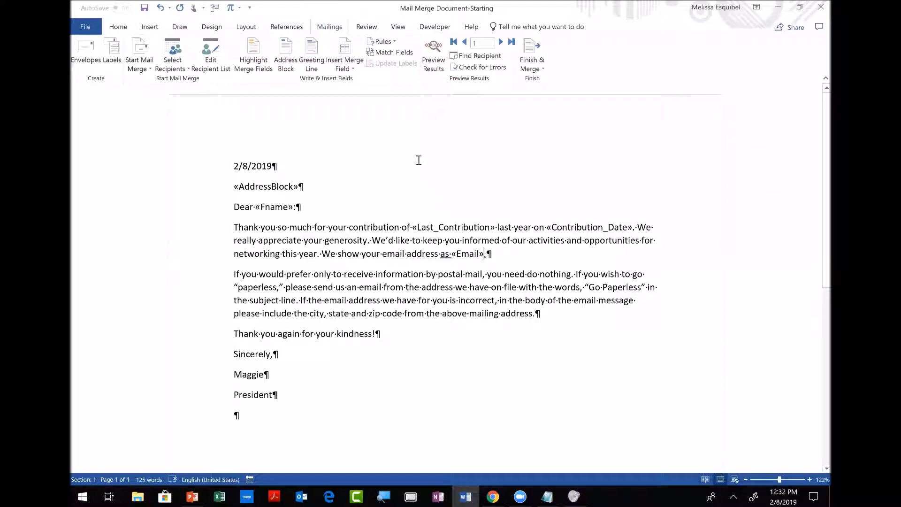
key("alt+Tab")
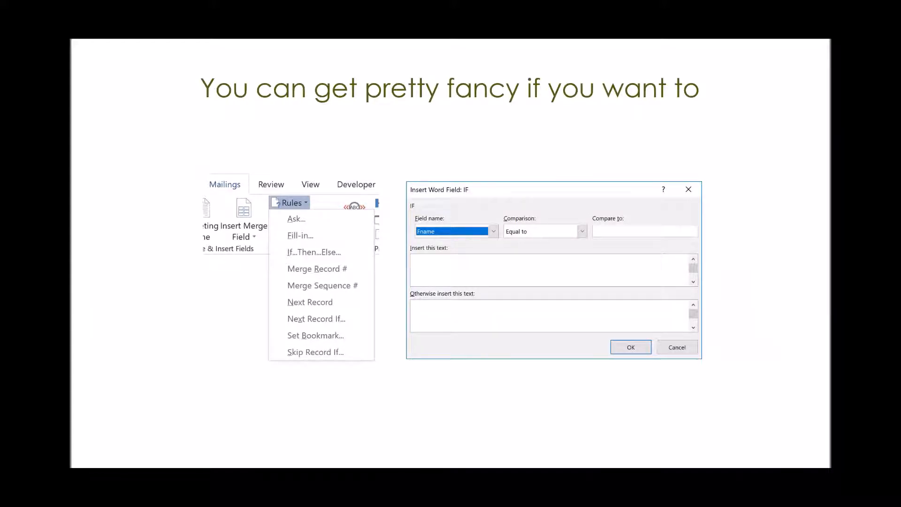
key("Right")
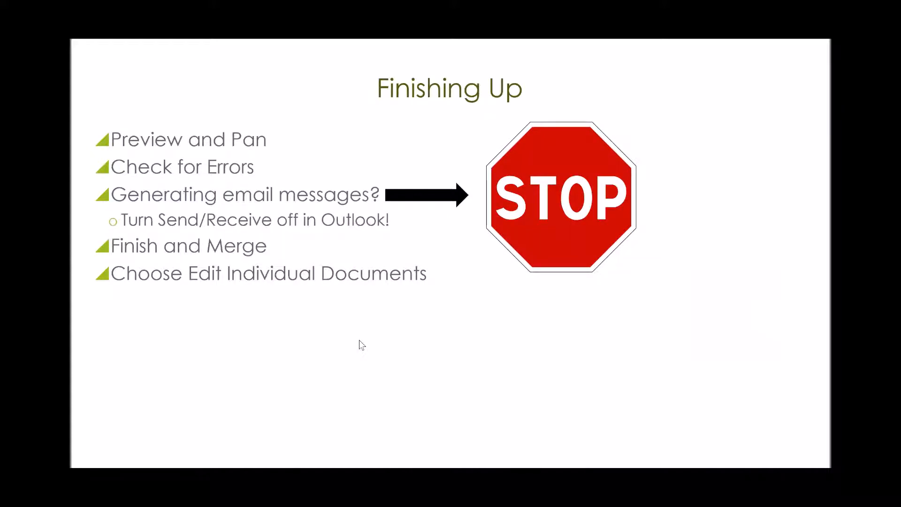
key("alt+Tab")
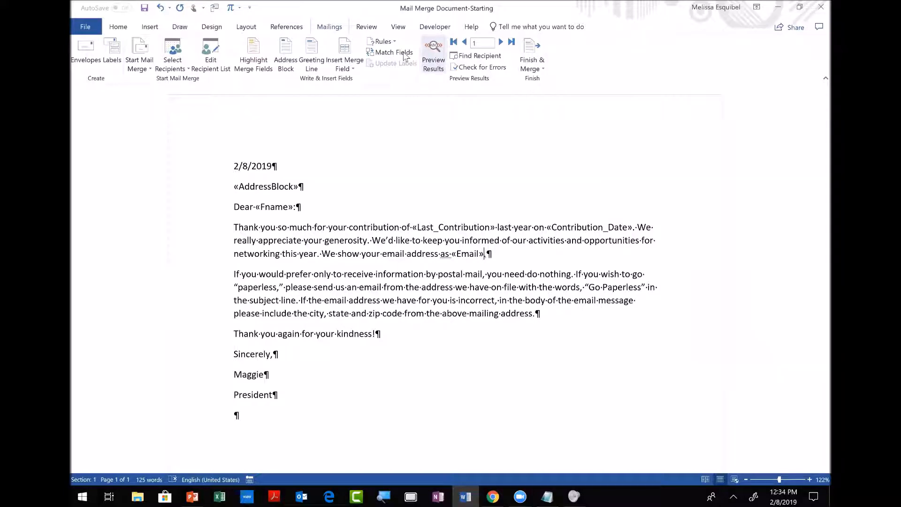
Cancel an If...Then...Else rule, then preview the first donor's merged data in the letter.
left_click(393, 41)
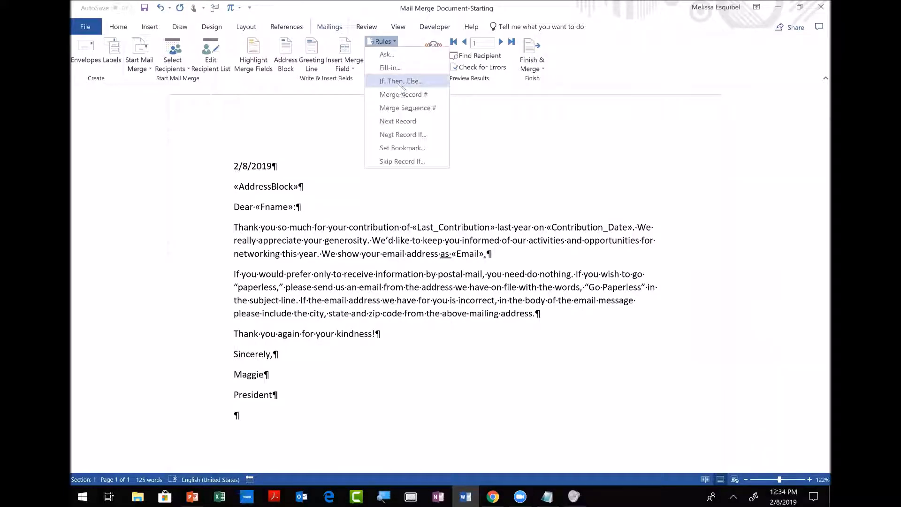
left_click(401, 86)
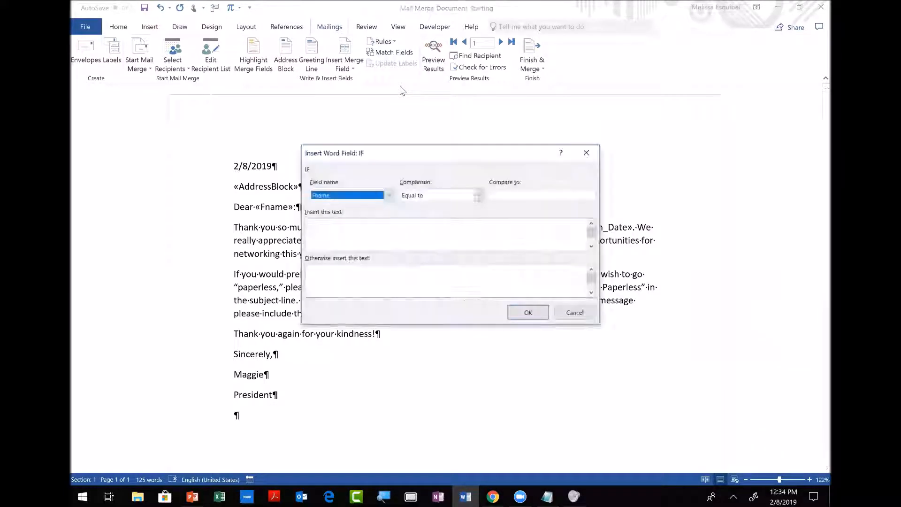
left_click(575, 312)
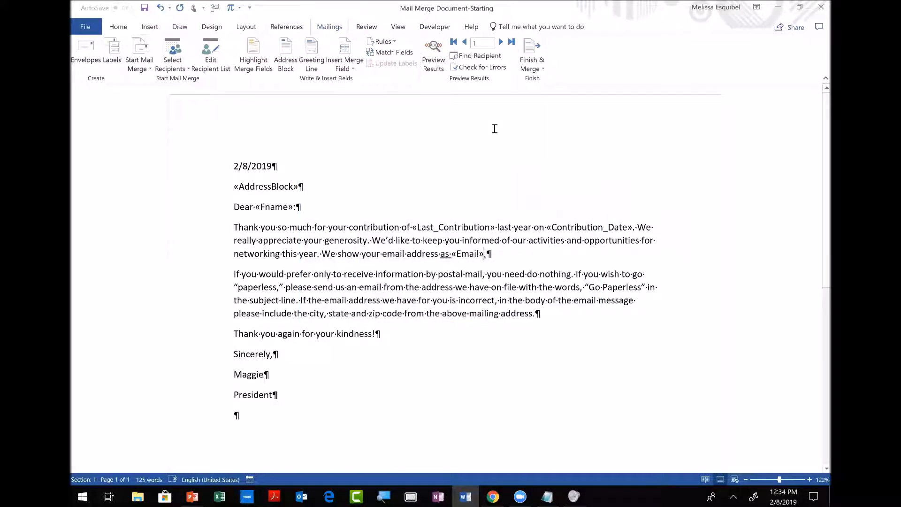
left_click(434, 56)
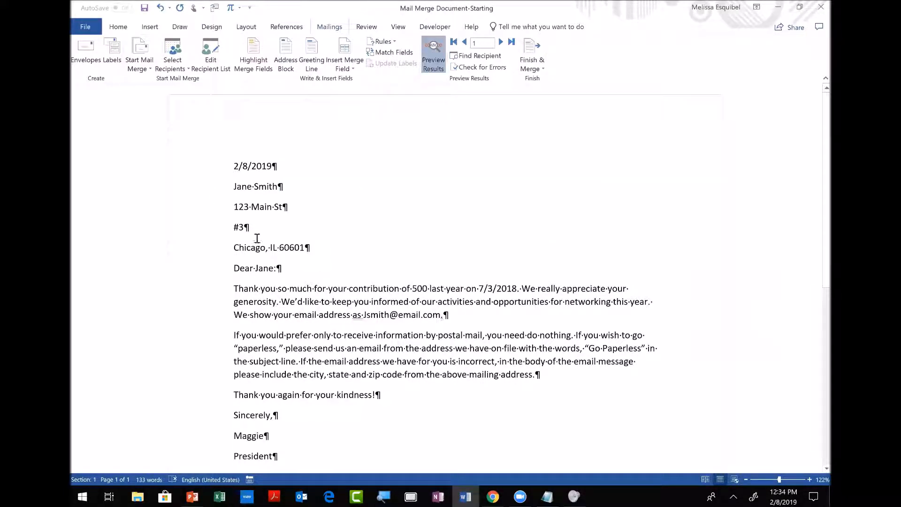
Add a blank line below the date in the previewed letter.
left_click(283, 166)
key("Return")
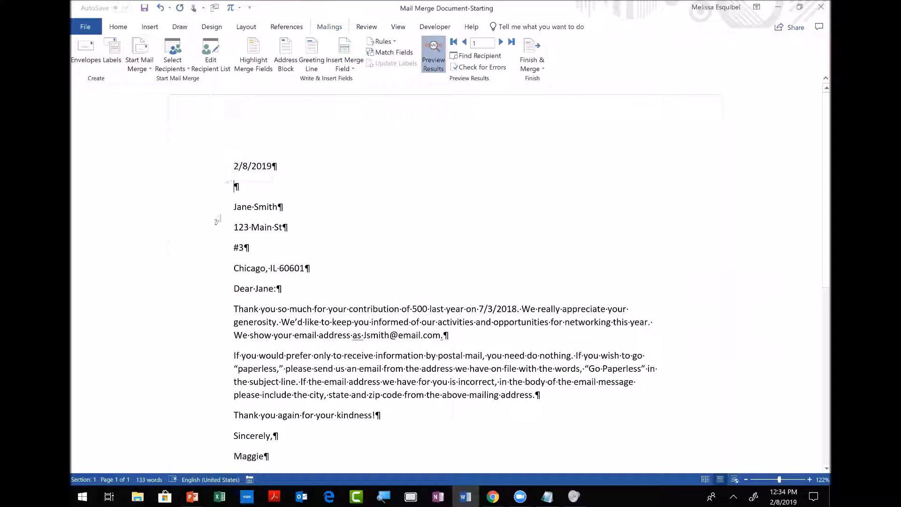
left_click_drag(234, 206, 258, 245)
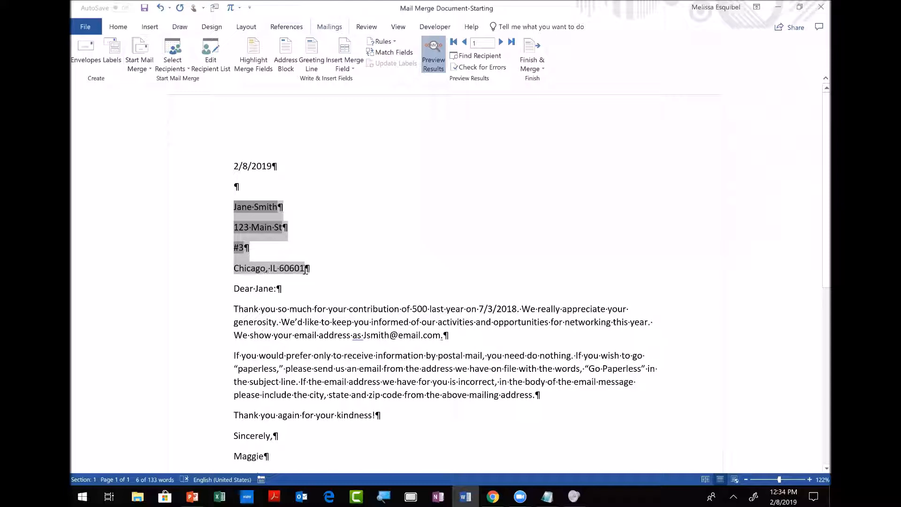
left_click(372, 234)
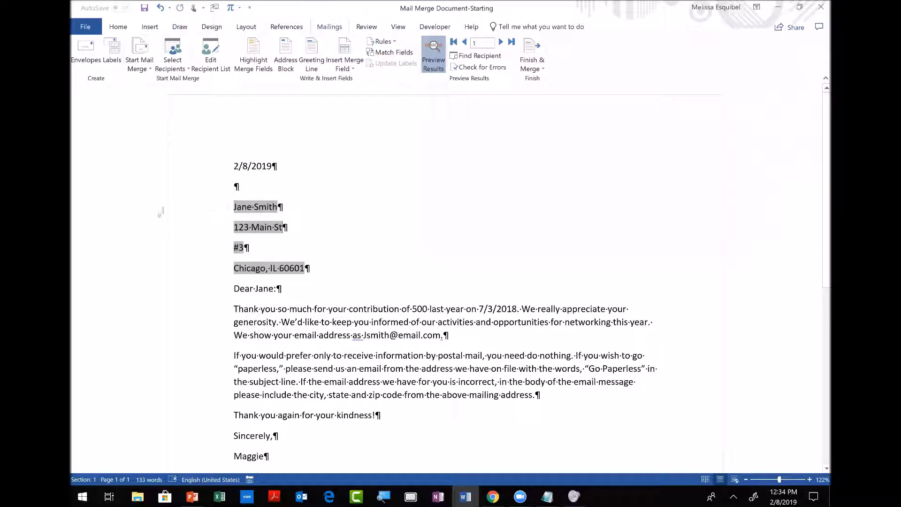
Apply 'Don't add space between paragraphs of the same style' to the address lines.
left_click_drag(154, 210, 155, 254)
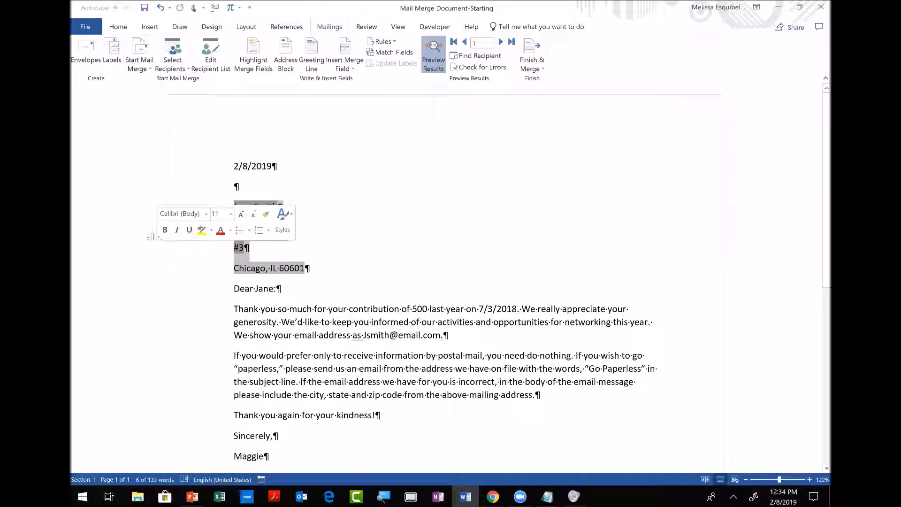
key("ctrl")
key("ctrl")
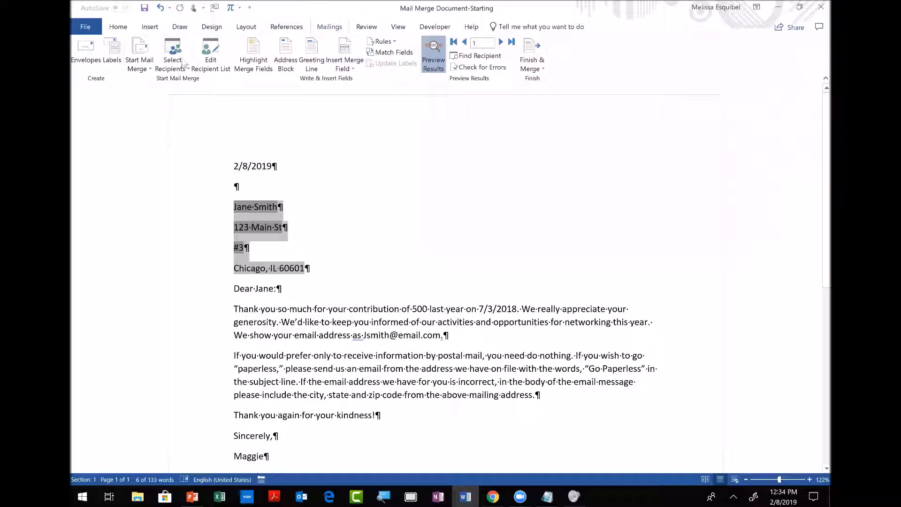
left_click(119, 27)
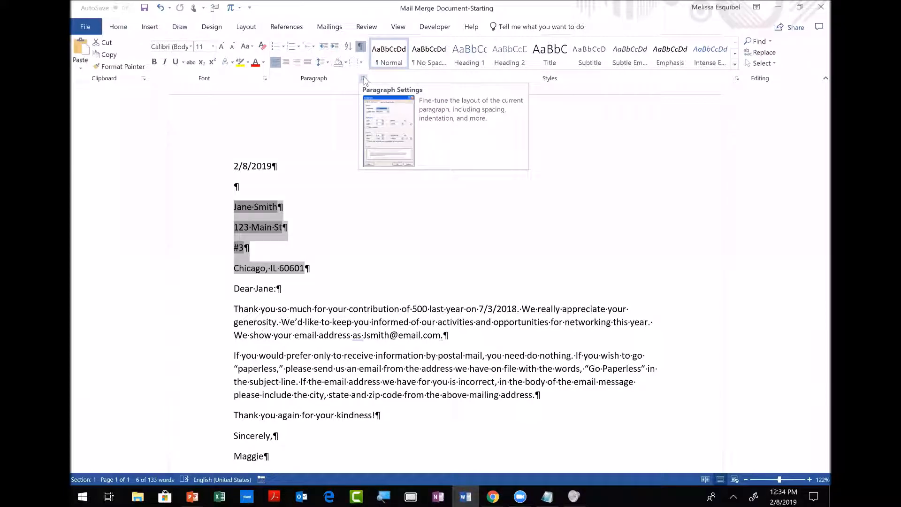
left_click(363, 78)
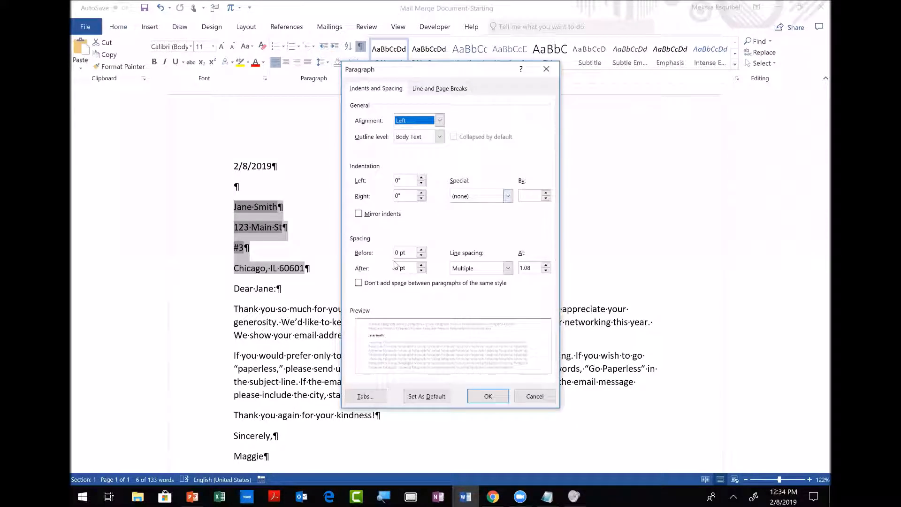
left_click(358, 285)
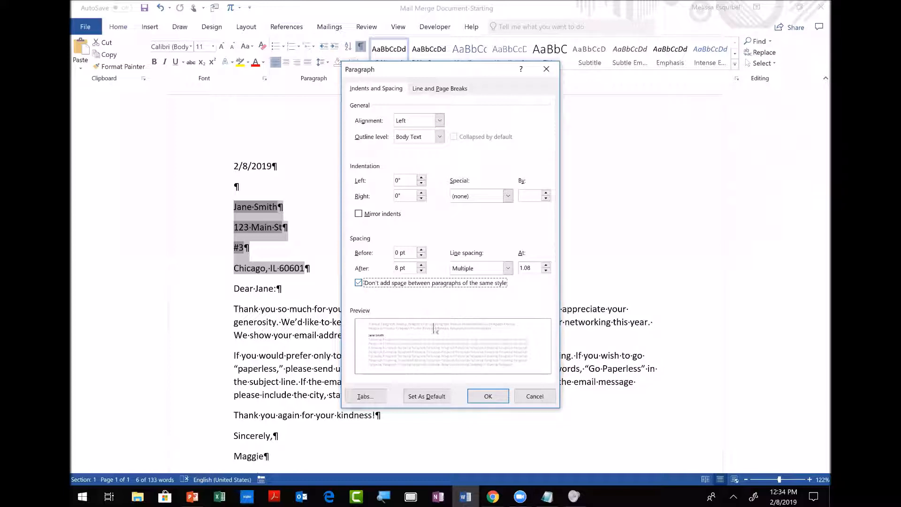
left_click(487, 396)
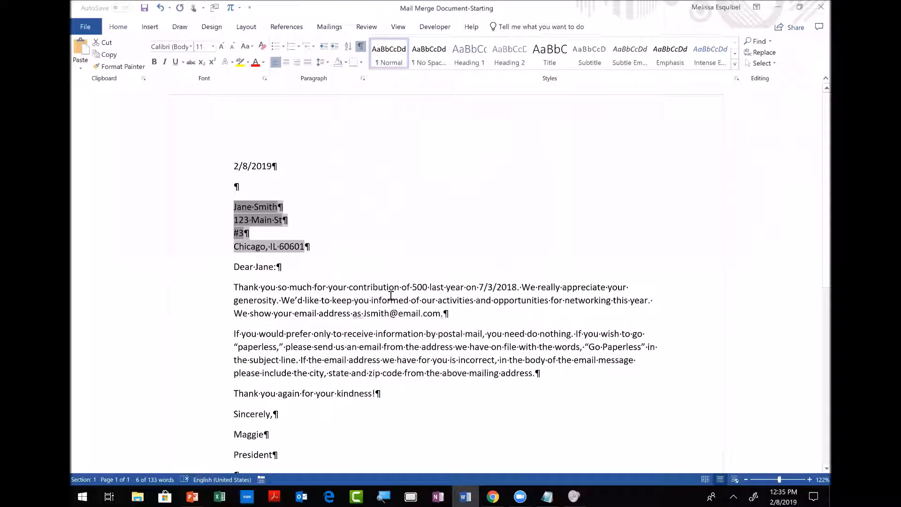
Give the Last_Contribution field a '$' text-before prefix so the amount reads $500.
right_click(357, 263)
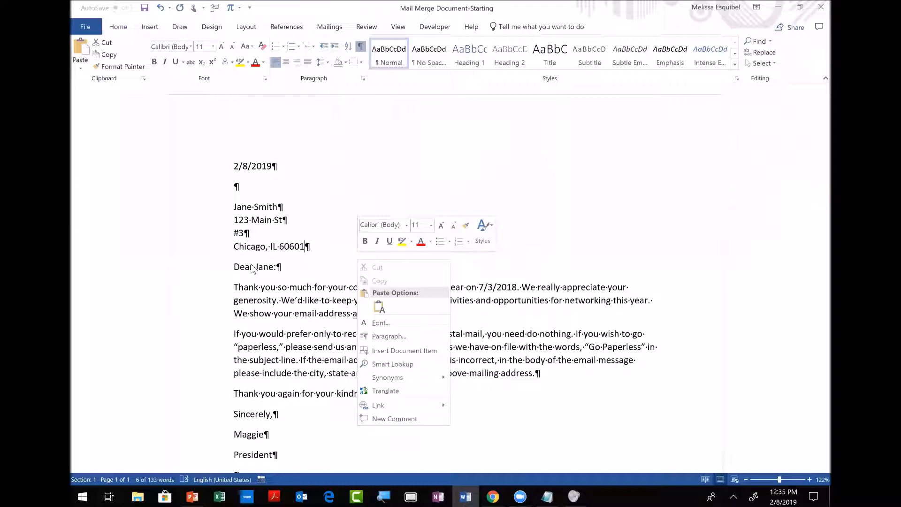
left_click(291, 331)
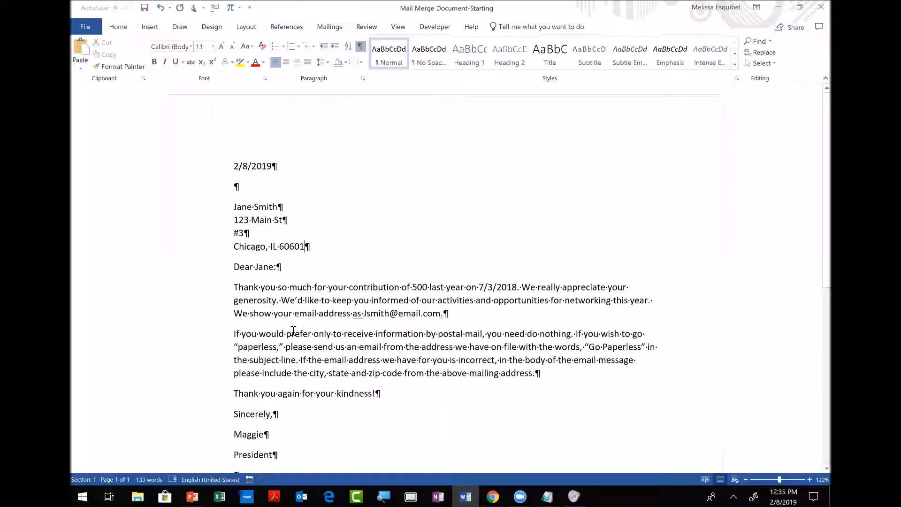
left_click(427, 285)
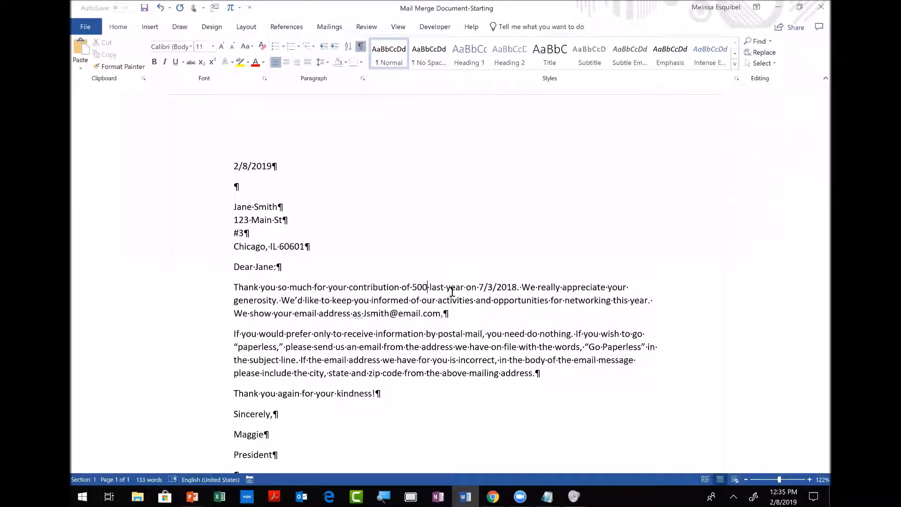
double_click(421, 287)
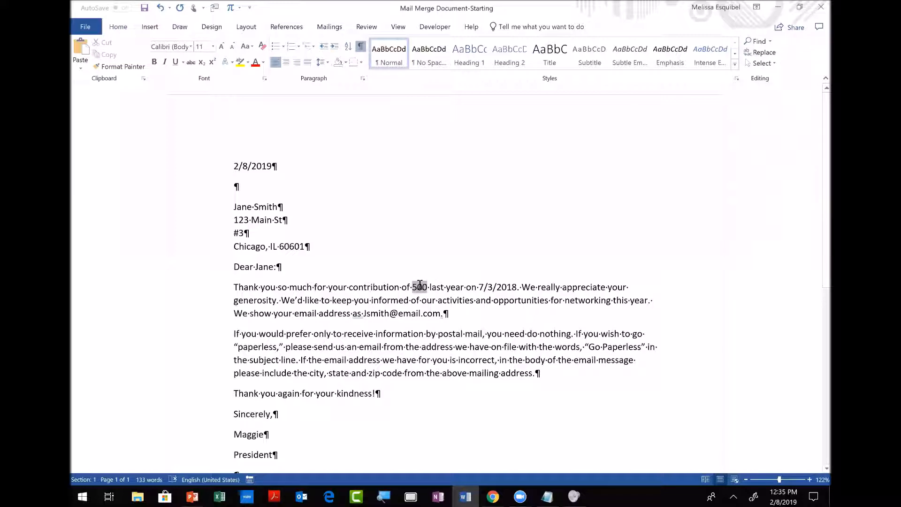
right_click(420, 286)
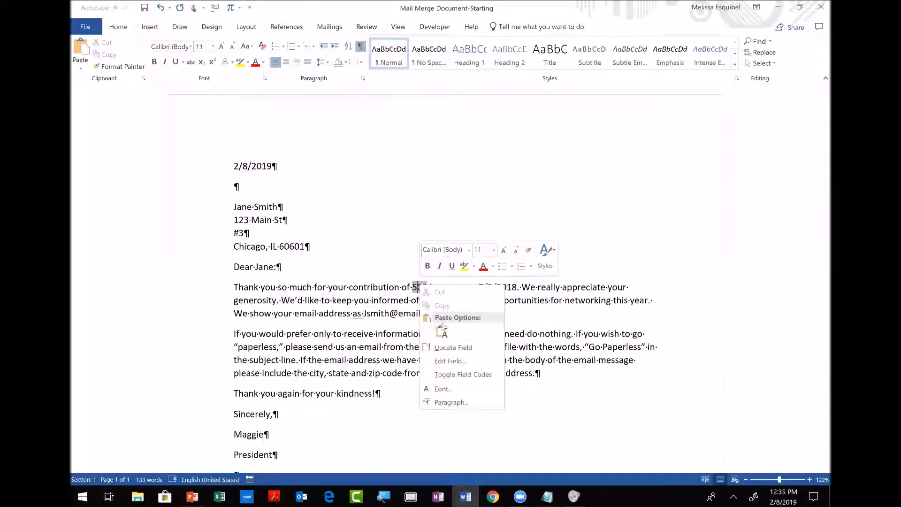
left_click(460, 362)
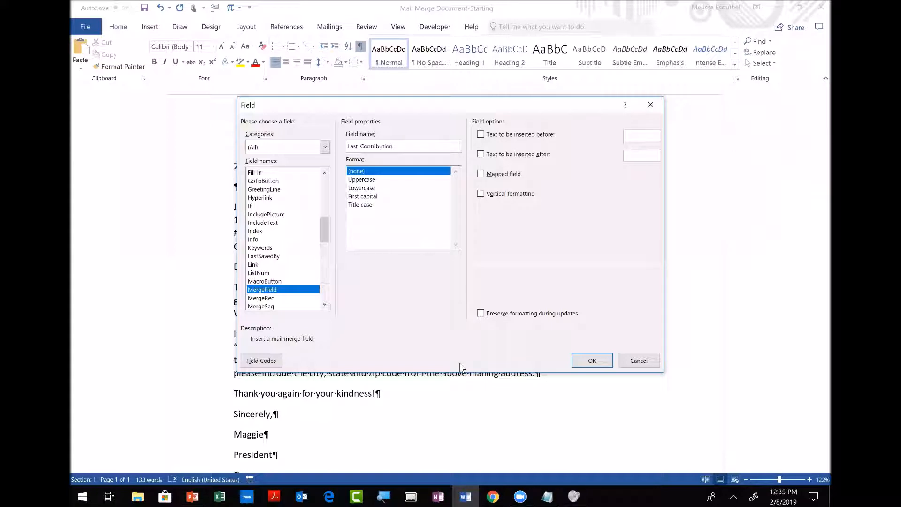
left_click(481, 134)
left_click(639, 137)
type("$")
left_click(591, 360)
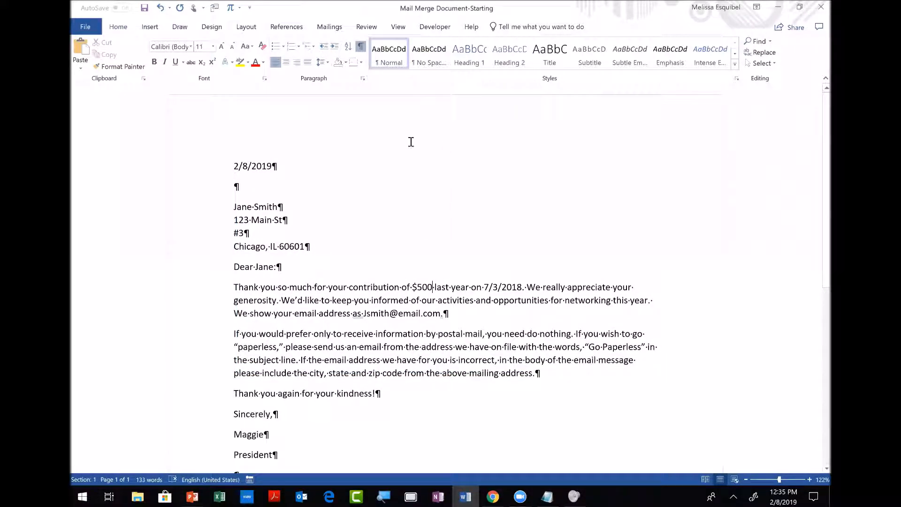
Preview to the third donor's letter ($1000 on 8/15/2018), then choose Finish & Merge > Edit Individual Documents.
left_click(330, 27)
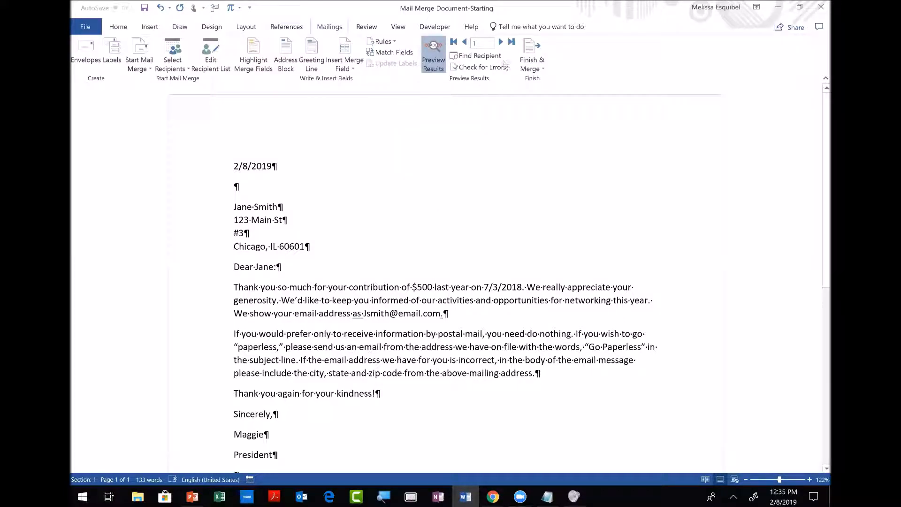
left_click(501, 43)
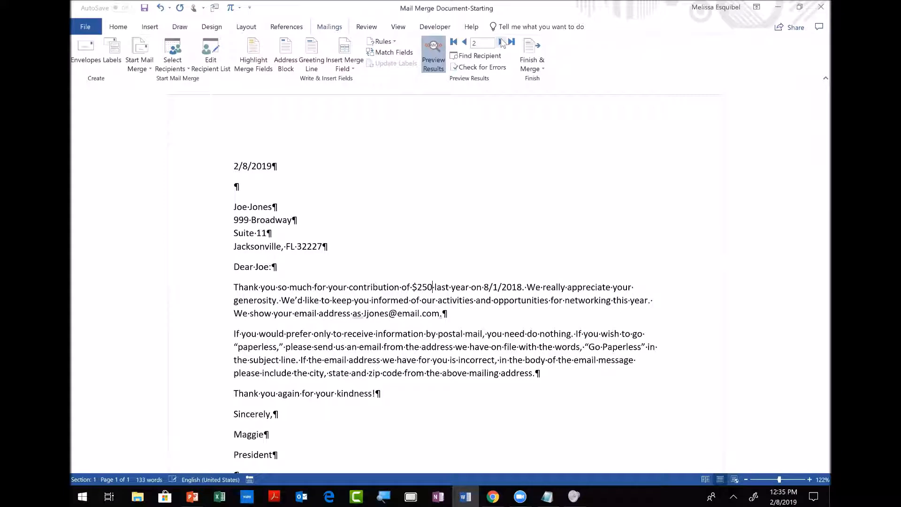
left_click(501, 43)
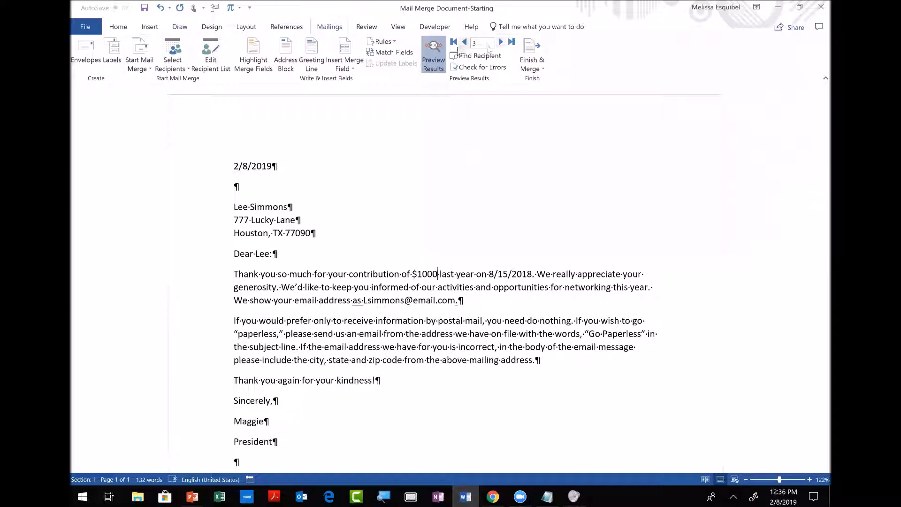
right_click(463, 48)
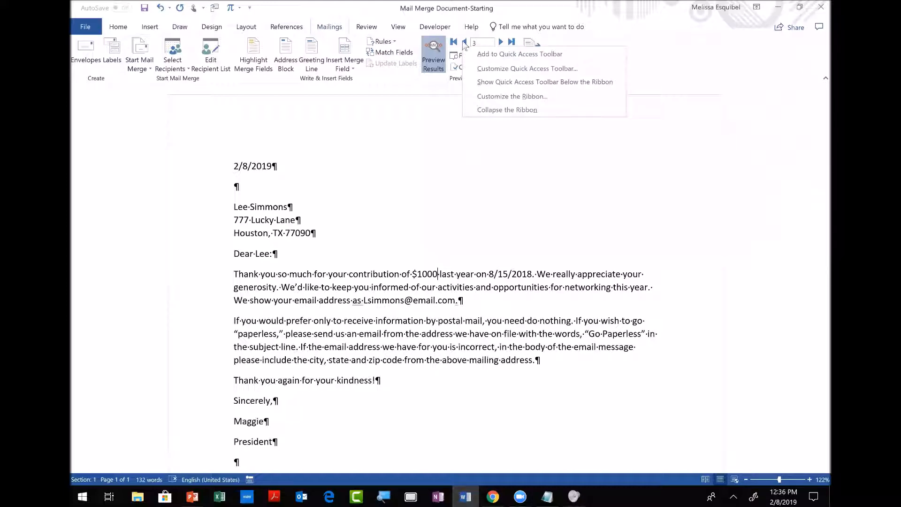
left_click(464, 41)
left_click(504, 43)
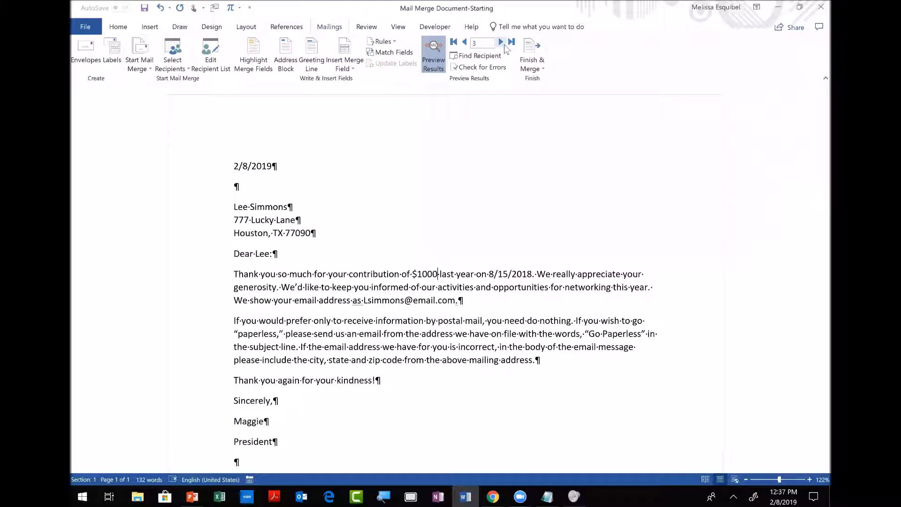
left_click(532, 53)
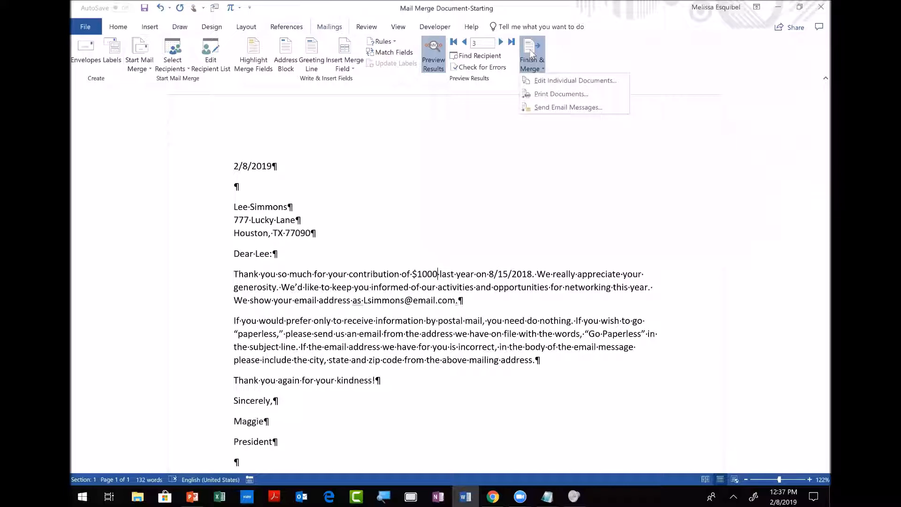
left_click(541, 80)
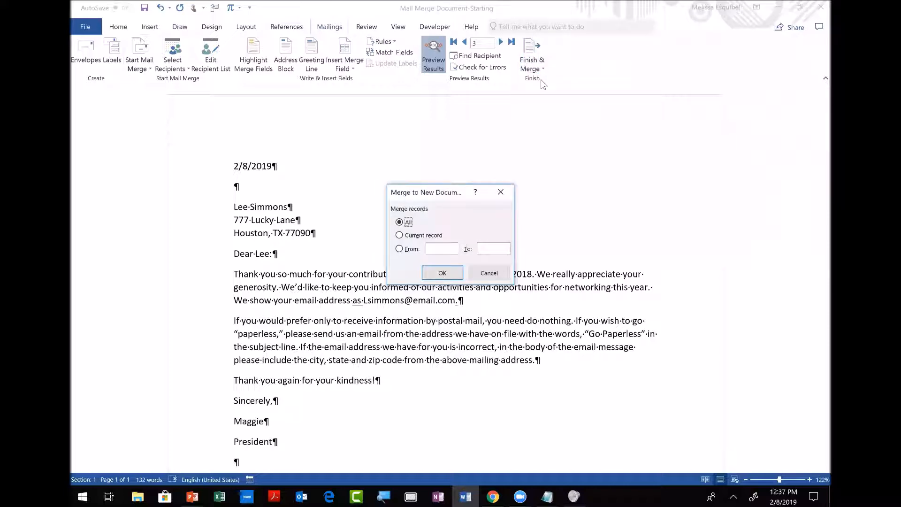
Merge all records into the new Letters2 document and scroll through the three donor letters.
left_click(436, 273)
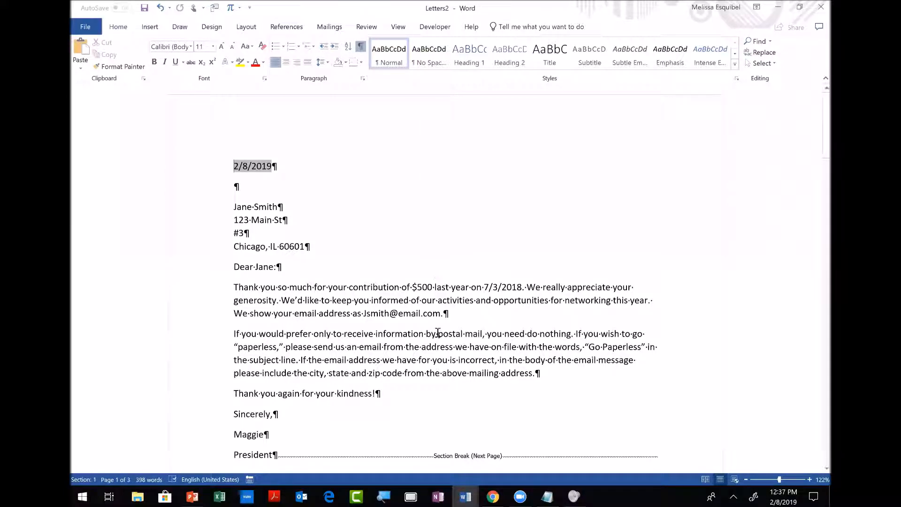
left_click(436, 332)
scroll(436, 333, "down", 18)
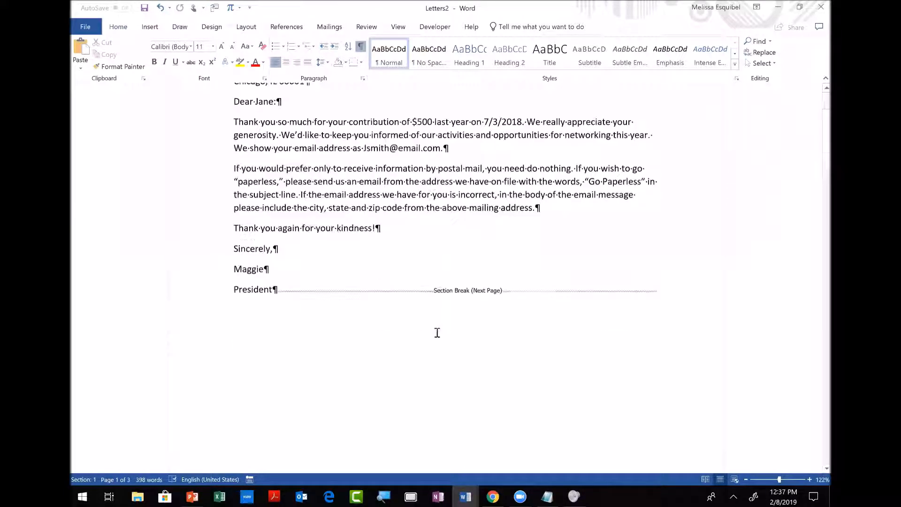
scroll(437, 332, "up", 4)
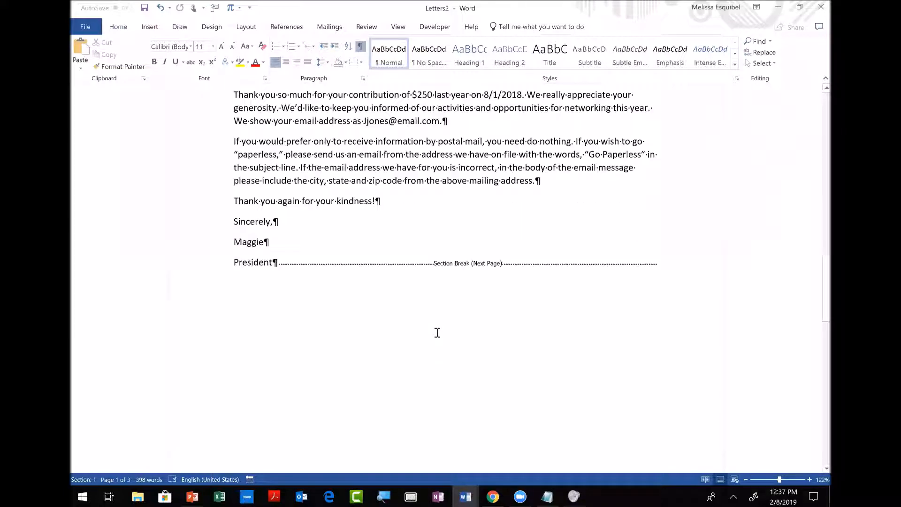
scroll(437, 332, "down", 12)
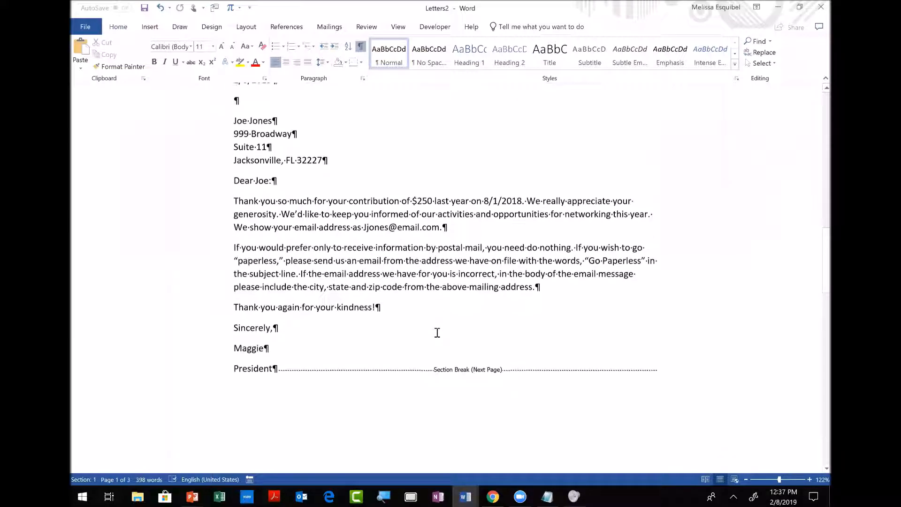
scroll(437, 333, "down", 1)
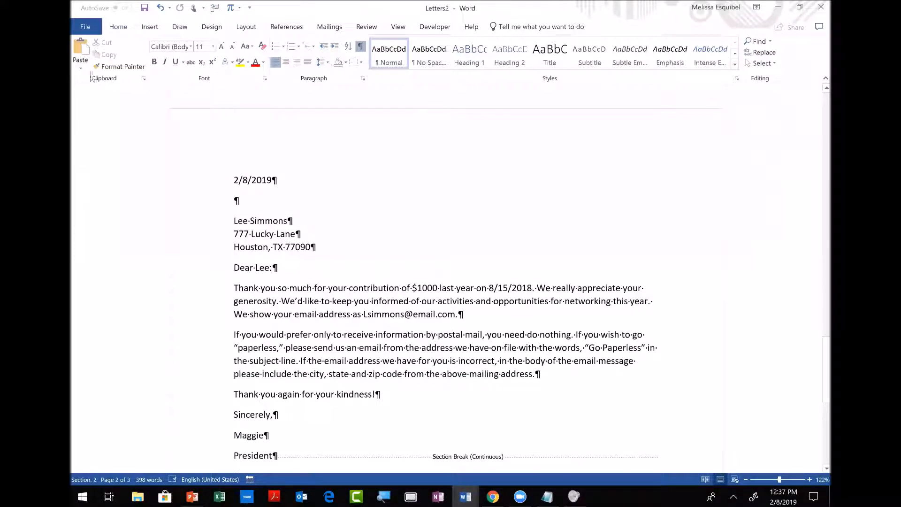
Save Letters2 to the Desktop under the name 'Merged Letters Email Verify 02082109'.
left_click(85, 29)
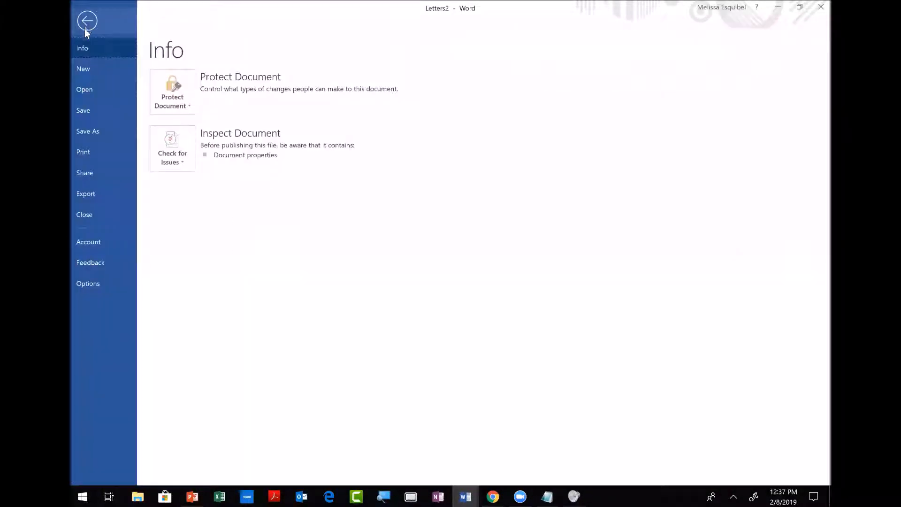
left_click(104, 131)
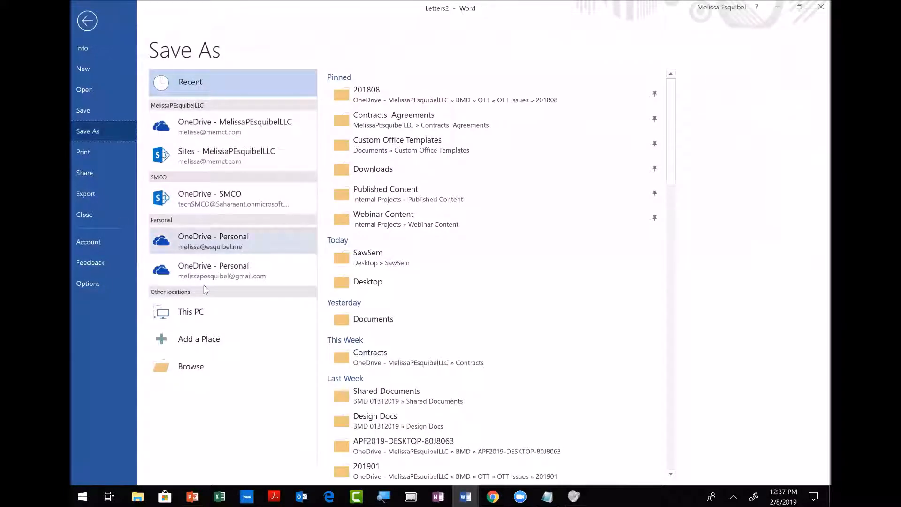
left_click(195, 308)
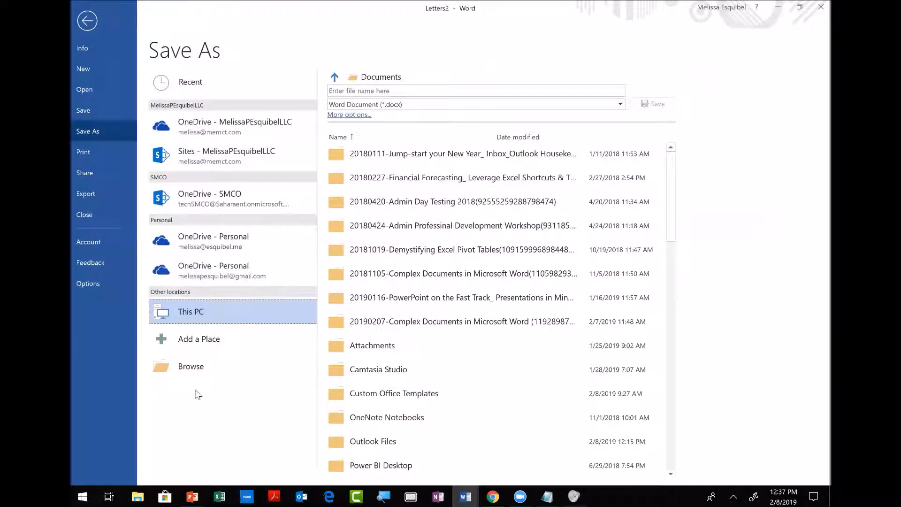
left_click(194, 374)
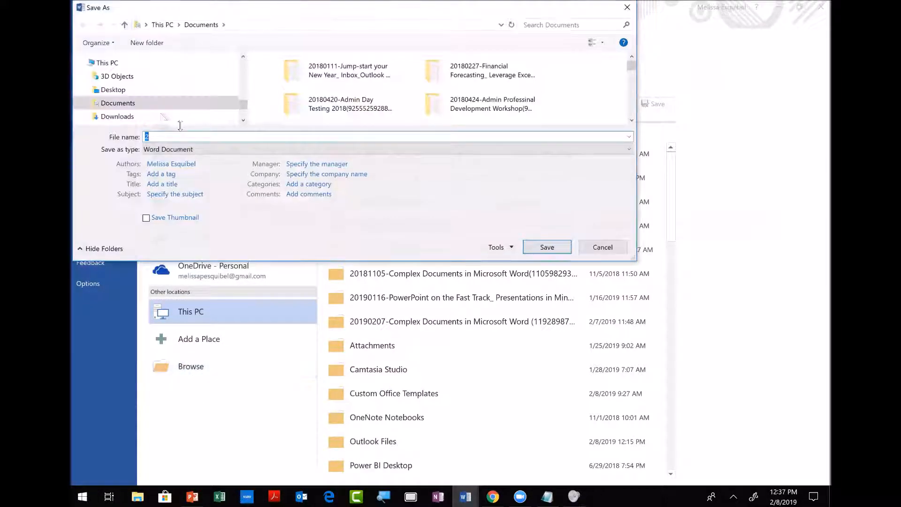
left_click(112, 90)
double_click(181, 134)
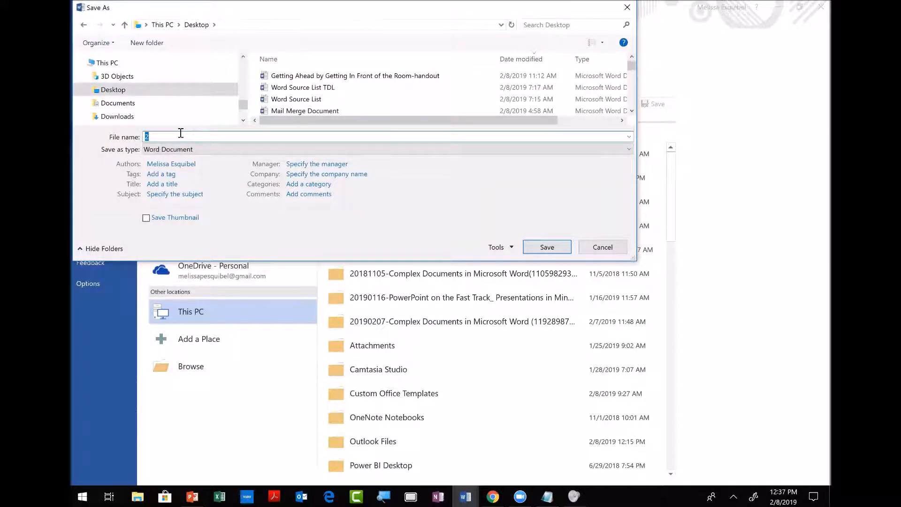
type("Merged Letters")
type("ADd")
type("Email Verify")
type(" 02082")
type("109")
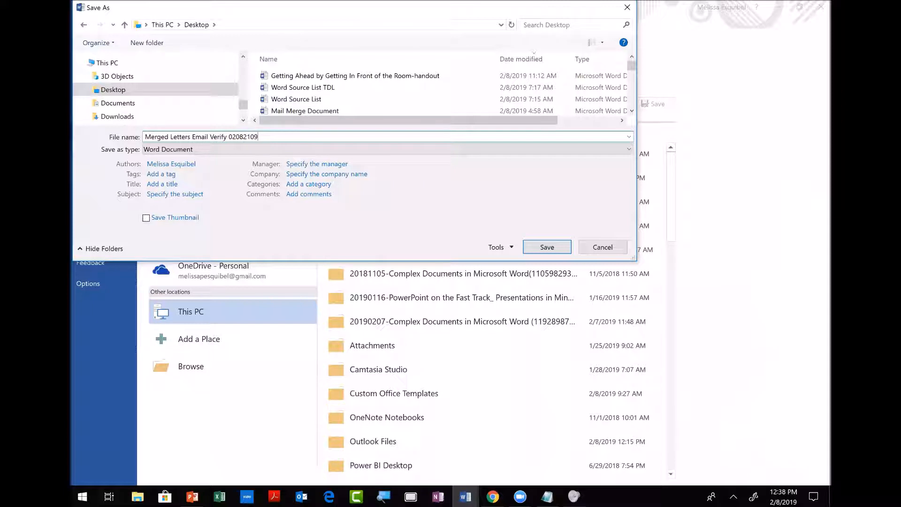
left_click(540, 253)
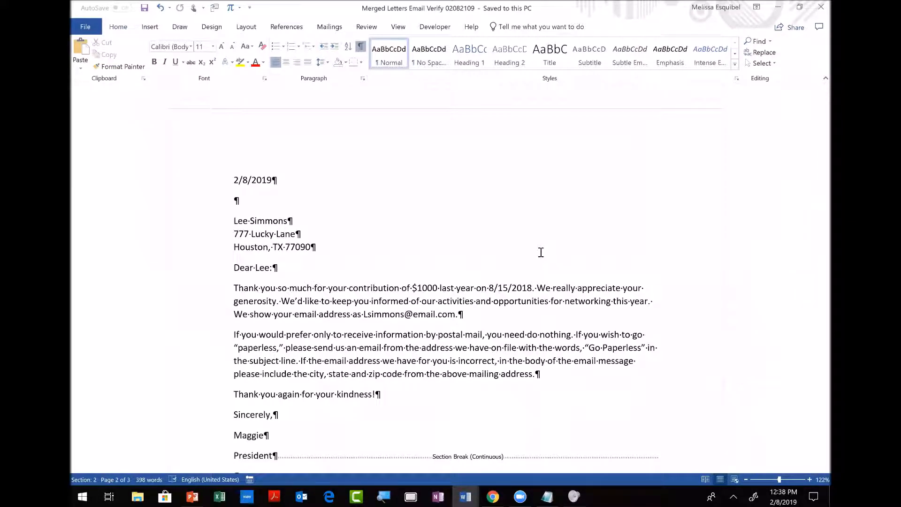
Close the merged letters and Mail Merge Document-Starting, saving changes, then launch Excel.
left_click(86, 27)
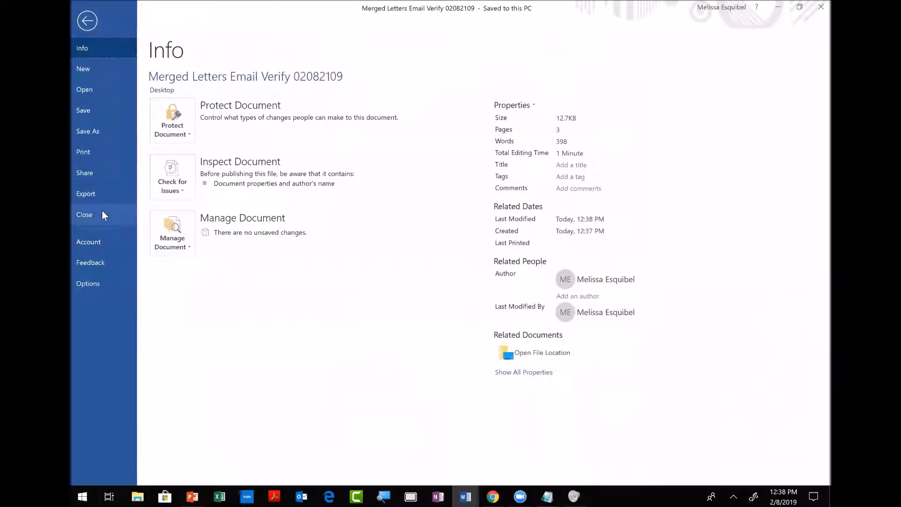
left_click(102, 212)
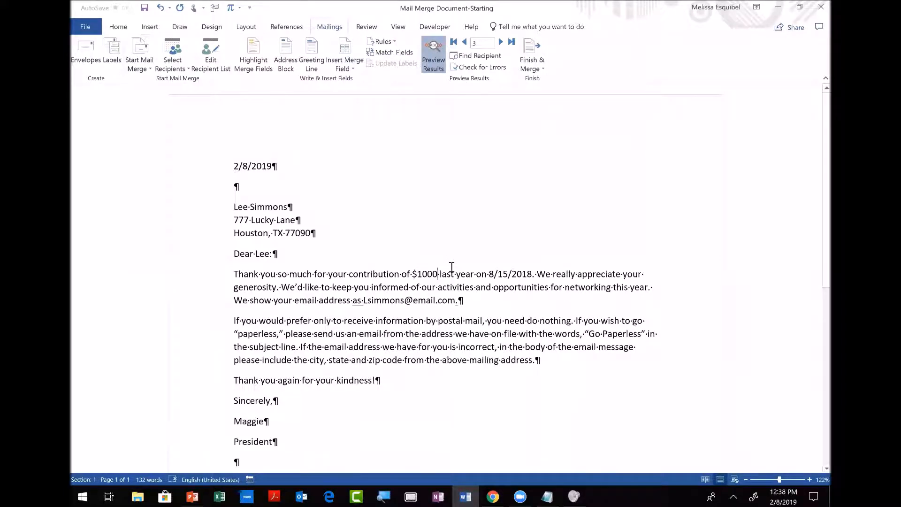
left_click(89, 27)
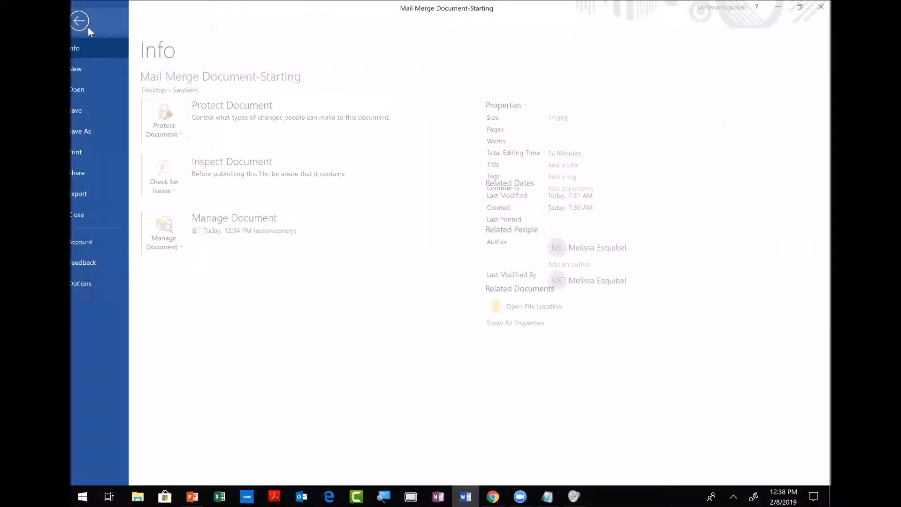
left_click(106, 213)
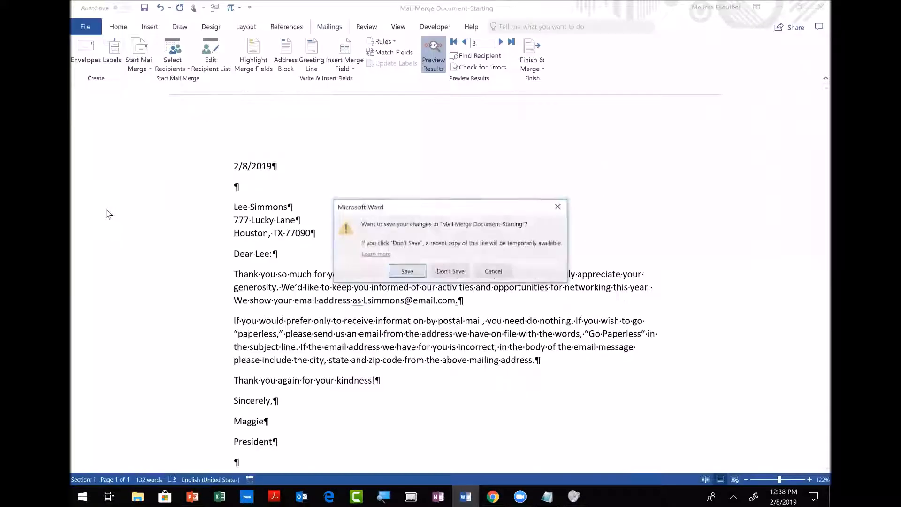
left_click(412, 275)
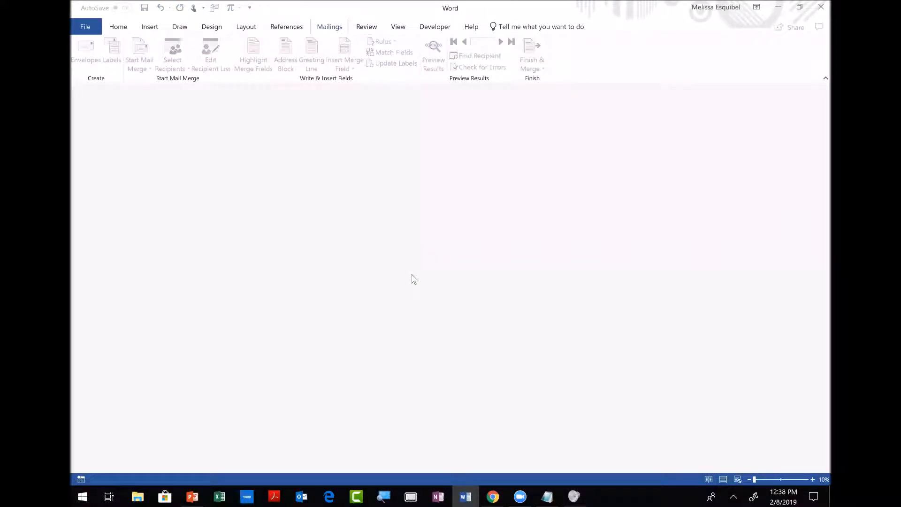
left_click(219, 496)
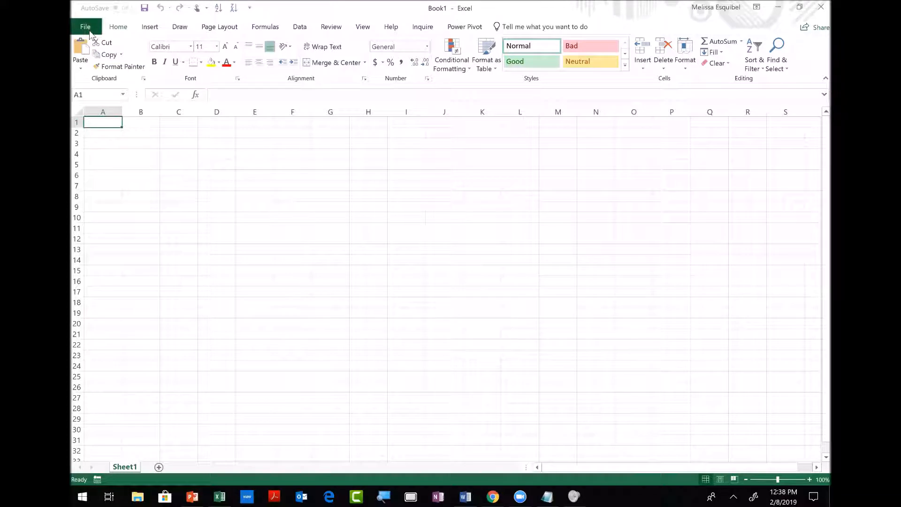
Open the Fixed Data Source workbook from recent files and bring the donor table into view.
left_click(86, 28)
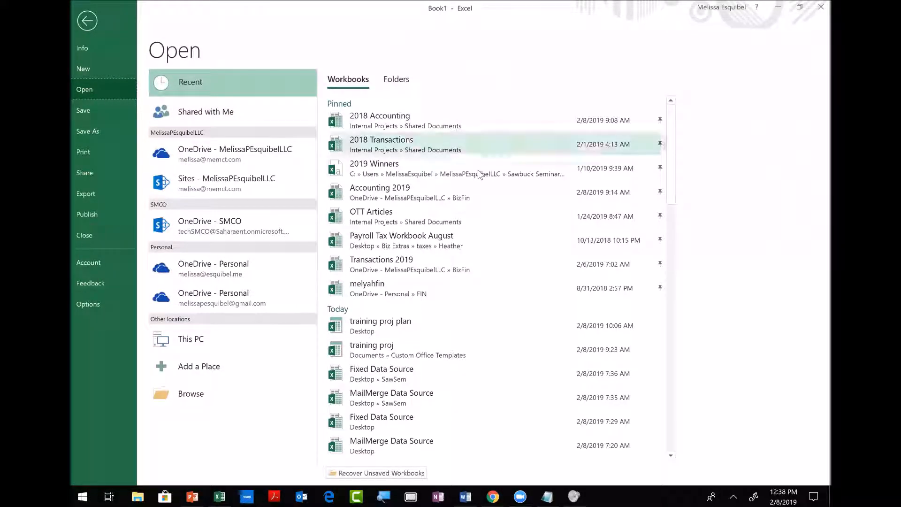
left_click(367, 371)
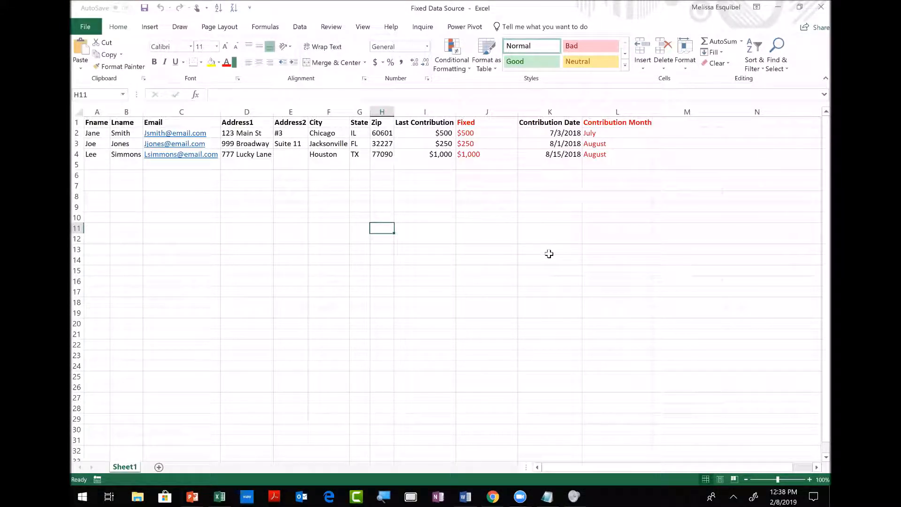
scroll(548, 253, "up", 5)
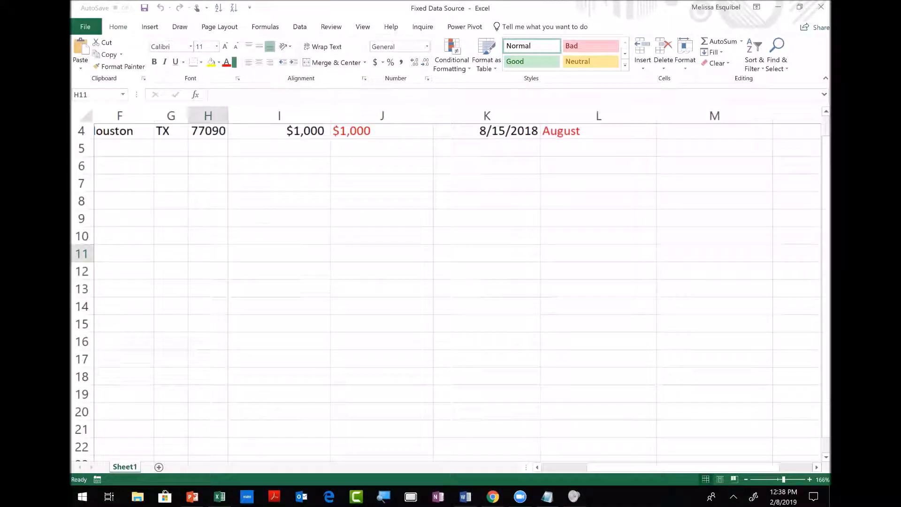
scroll(458, 291, "left", 3)
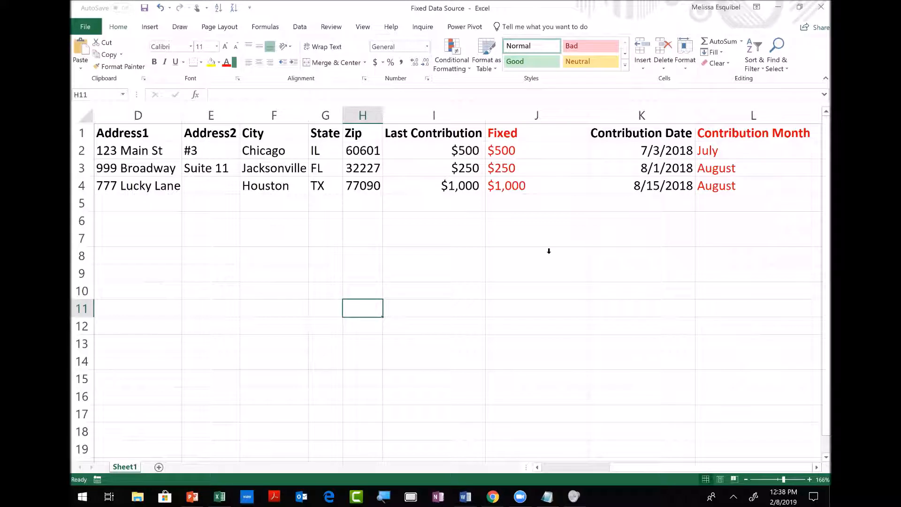
Change J2's formula to =TEXT(I2,"$#,###,###") and commit it.
left_click(545, 113)
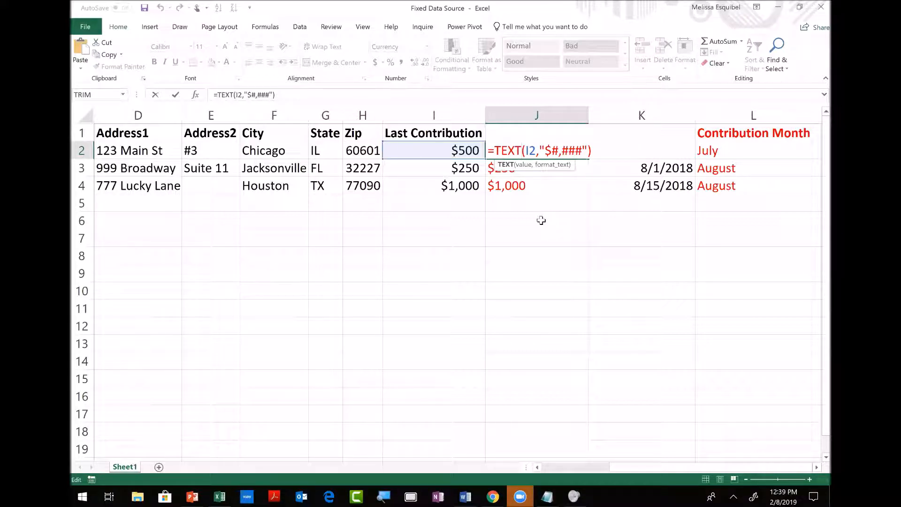
left_click(544, 150)
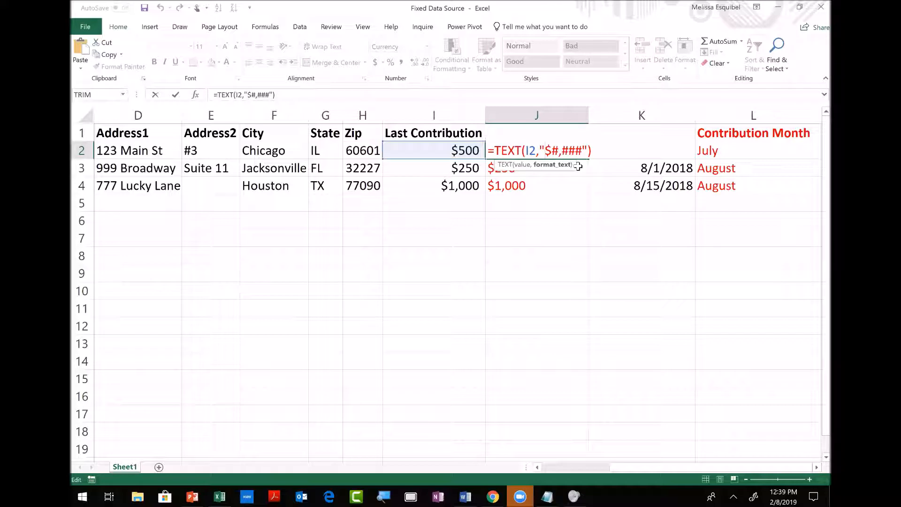
left_click(554, 151)
type("#")
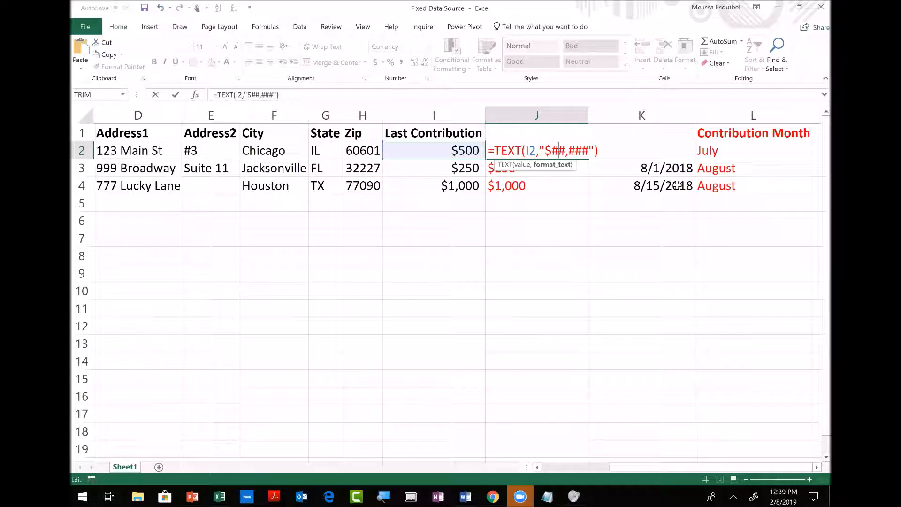
type("##")
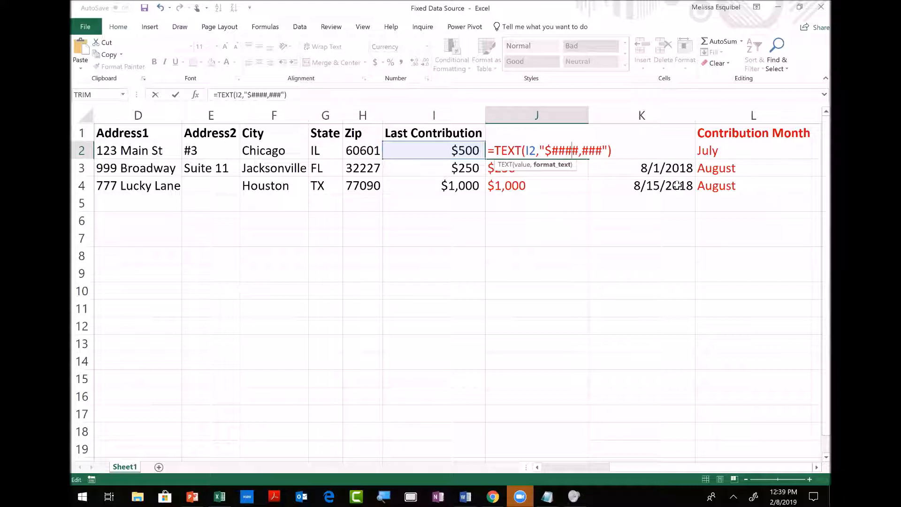
left_click(558, 150)
type(",")
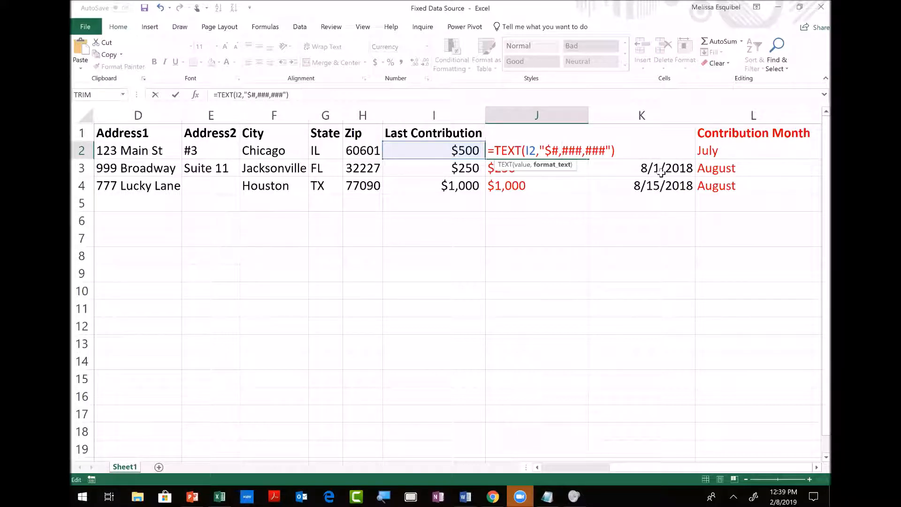
key("Return")
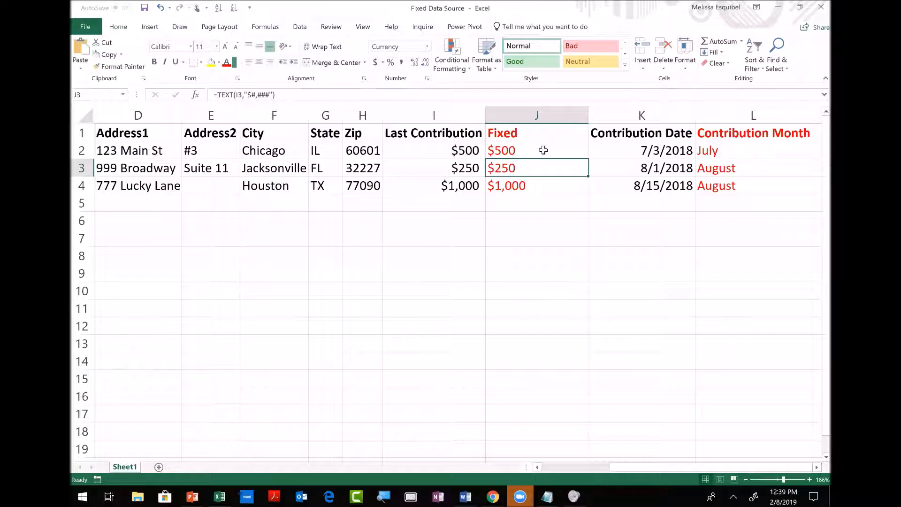
Fill J2's Fixed formula down to J4 and check the copied formulas.
left_click(544, 150)
left_click_drag(587, 157, 592, 195)
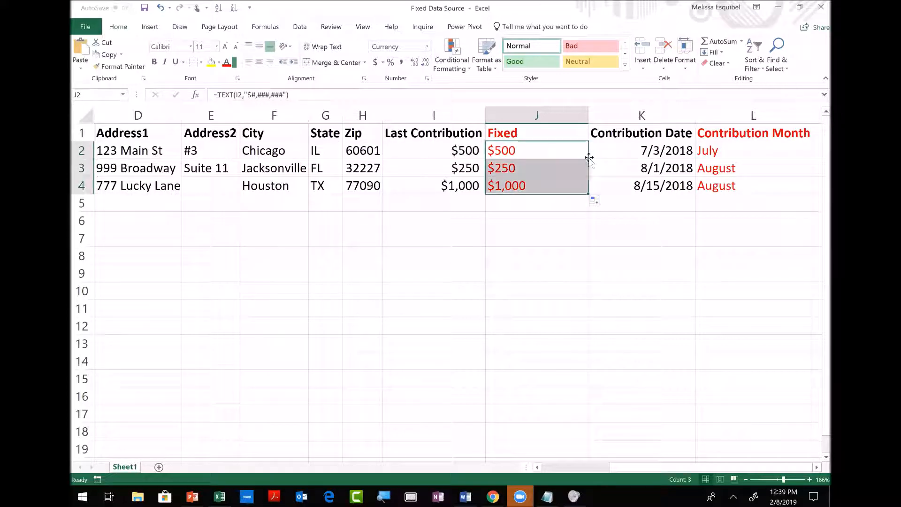
left_click(518, 188)
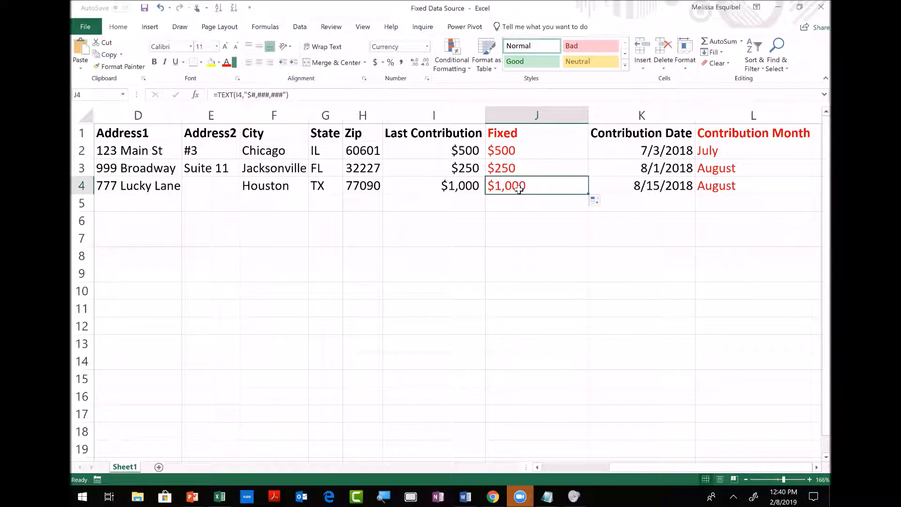
key("Up")
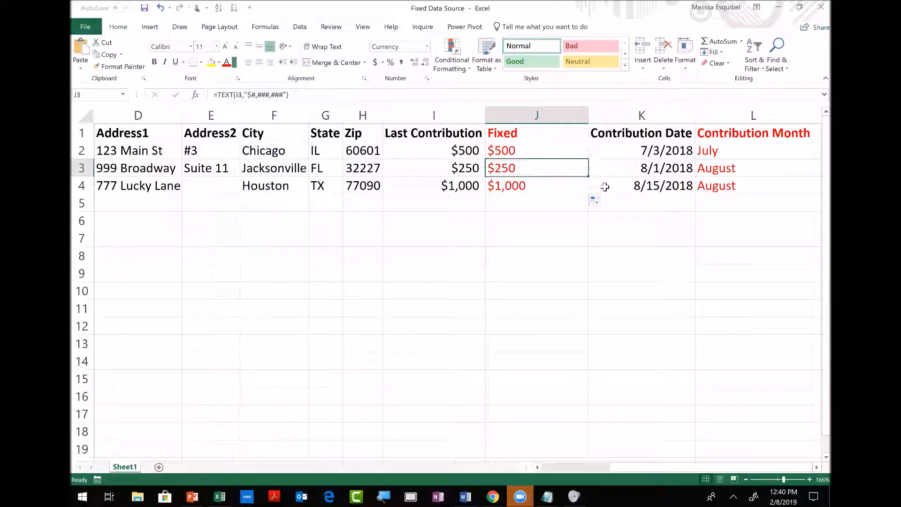
key("Right")
key("Left")
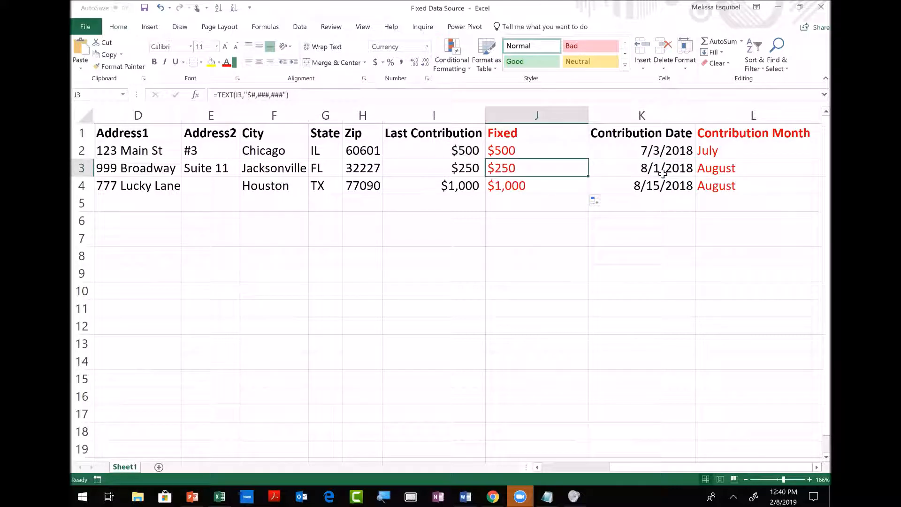
Test the dollar format by entering 222,222 and then 1,222,222 in I3.
type("222")
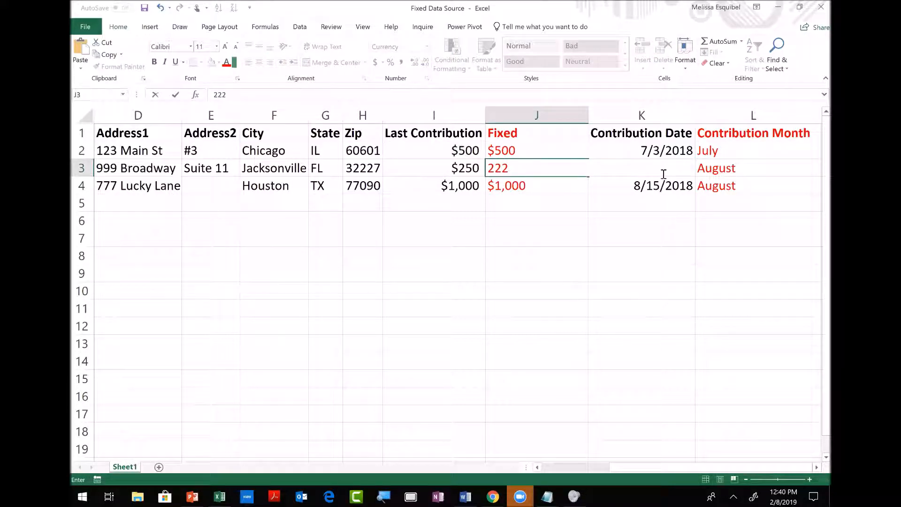
key("Escape")
key("Left")
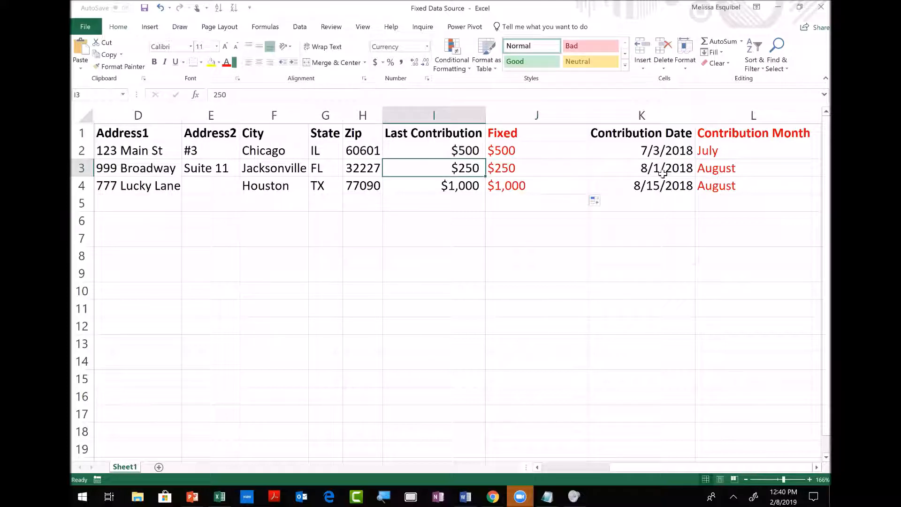
type("222,222")
key("Return")
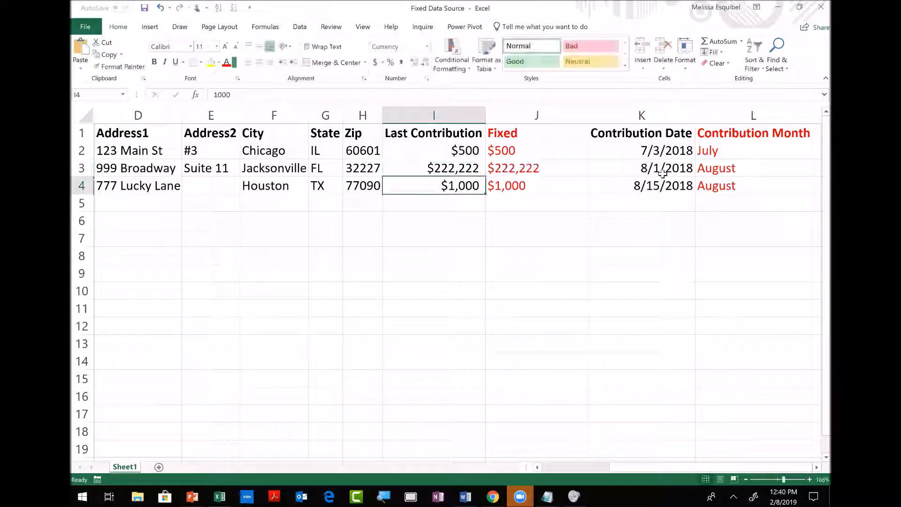
key("Up")
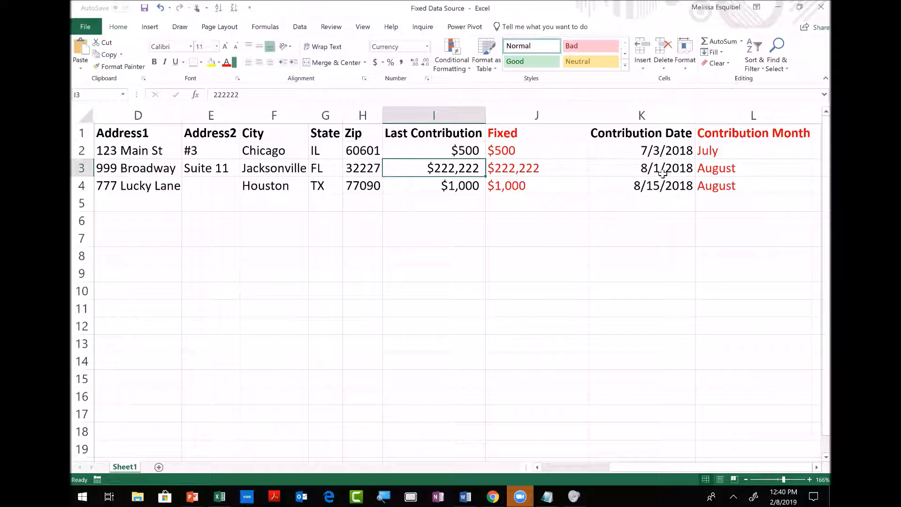
type("1,222,2")
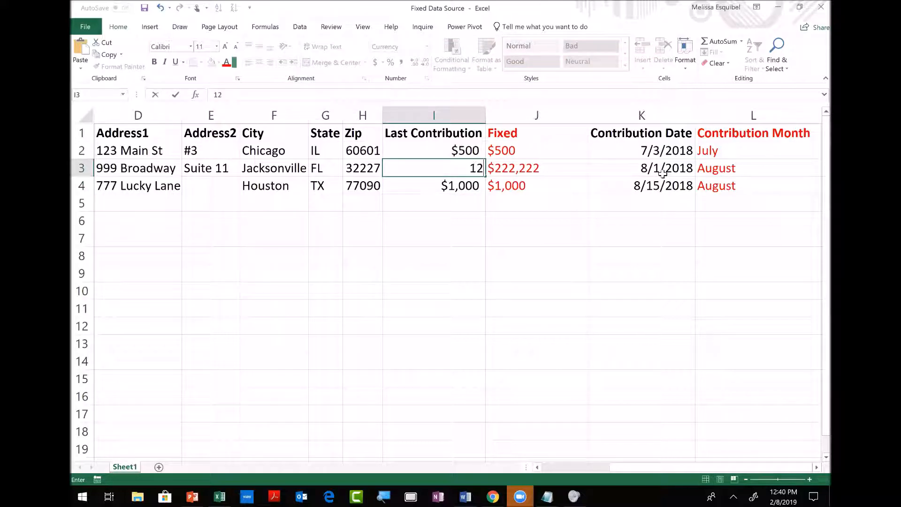
type("222")
key("Return")
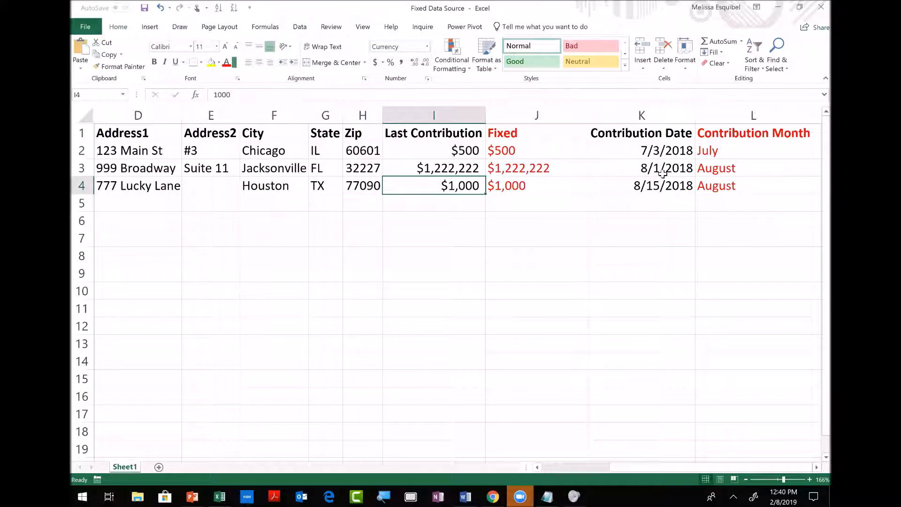
Undo the test entries to restore I3 to $250, then review row 4.
key("ctrl+z")
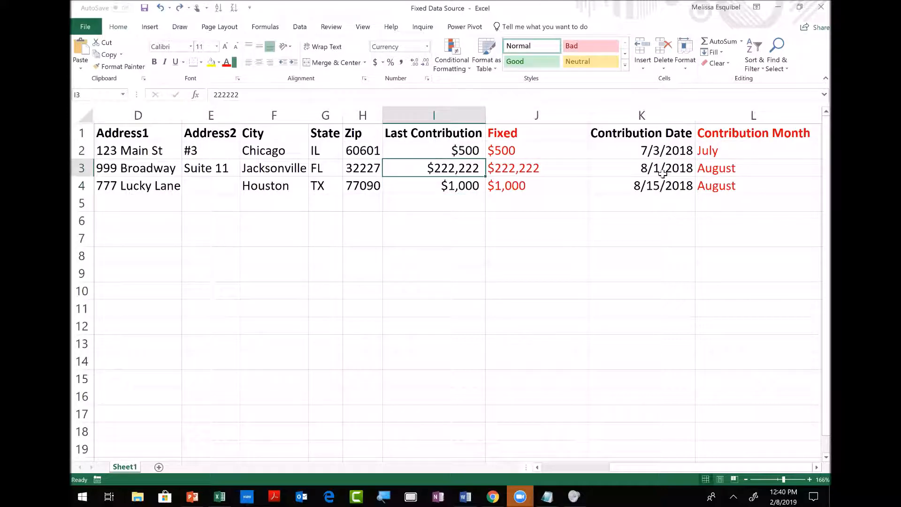
key("ctrl+z")
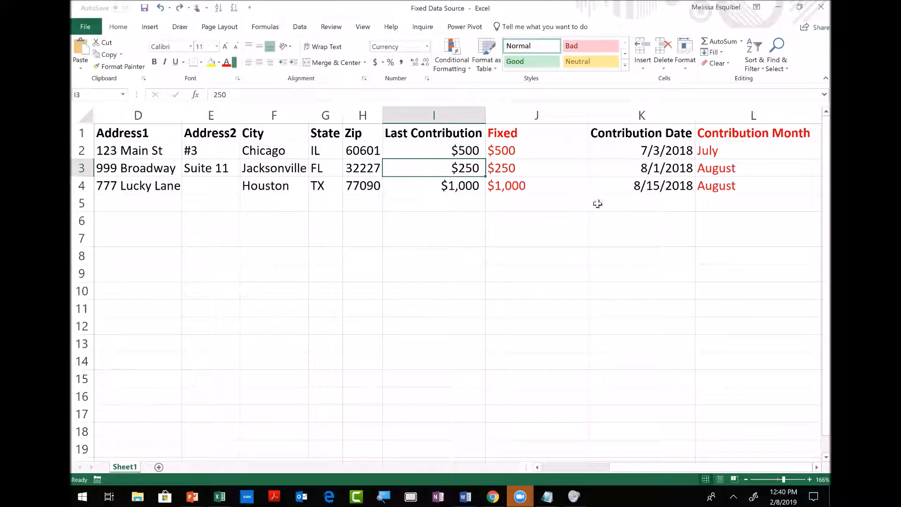
left_click(523, 187)
key("Right")
key("Right")
key("Right")
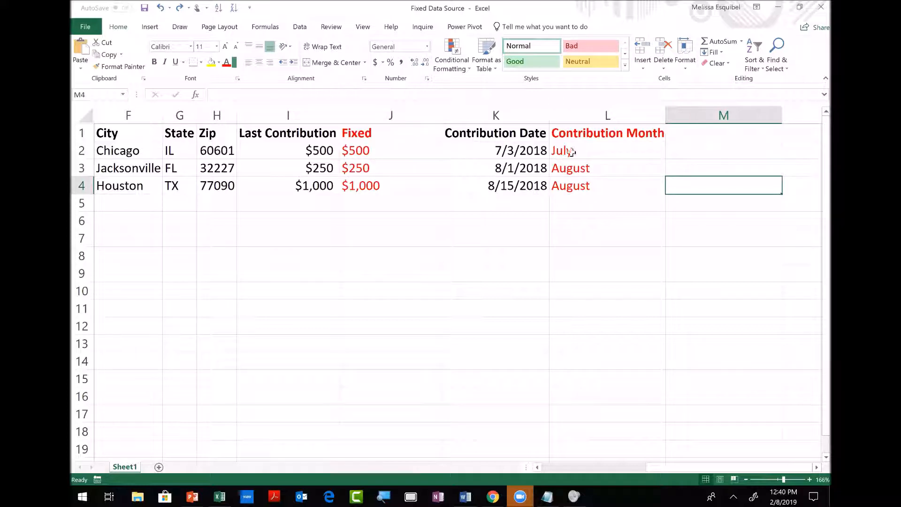
right_click(567, 153)
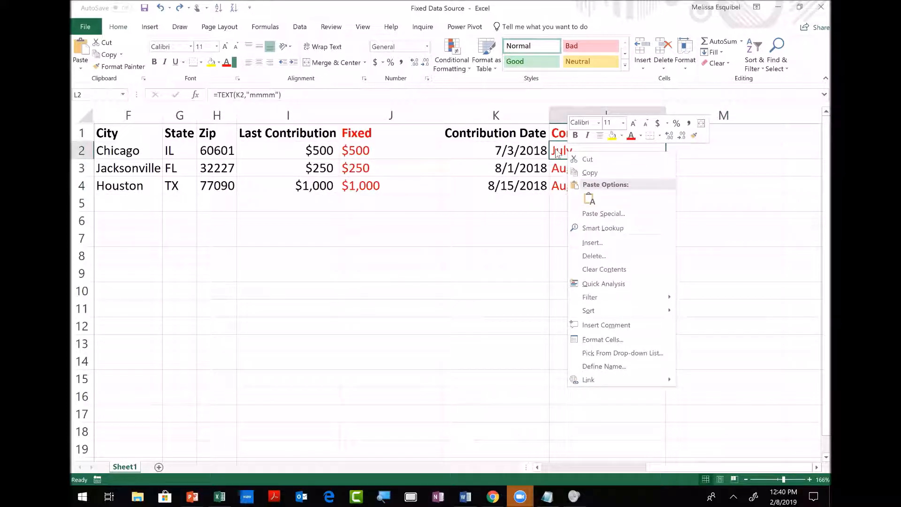
left_click(555, 149)
double_click(555, 149)
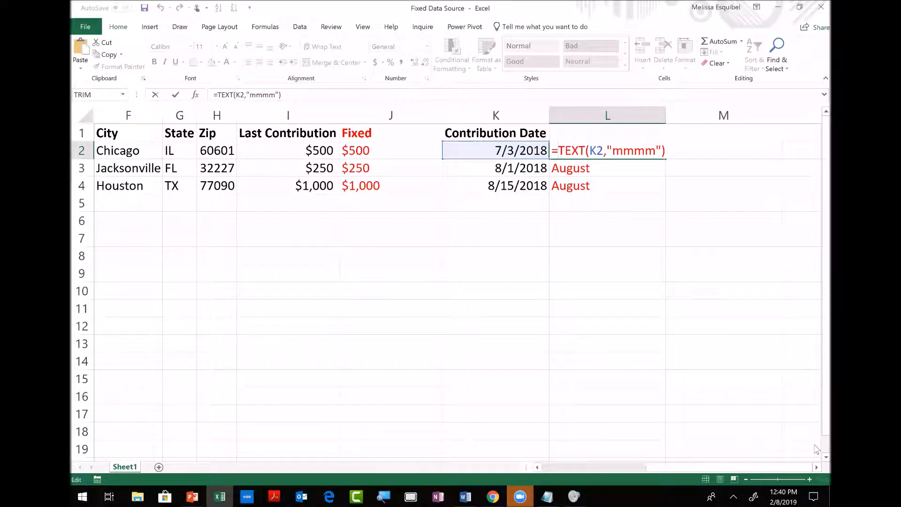
key("Return")
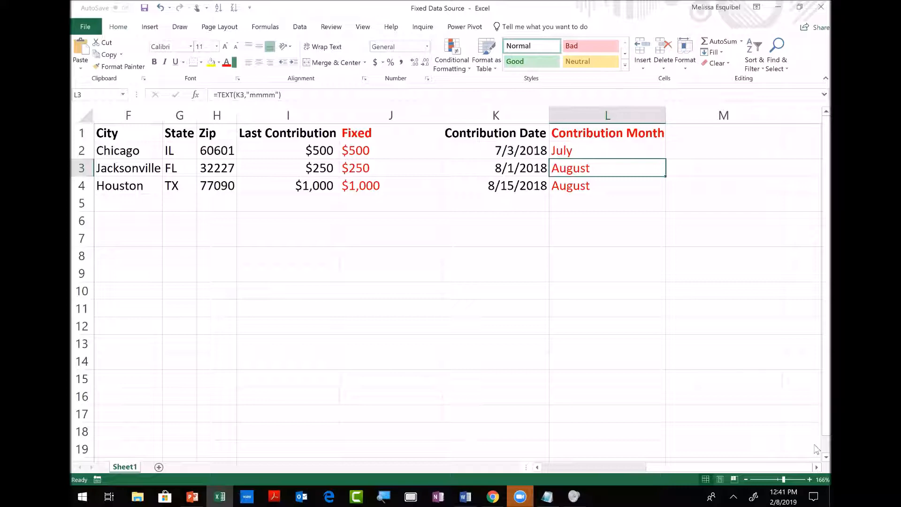
Show formulas instead of results with Ctrl+` and move to I3's value 250.
key("ctrl+grave")
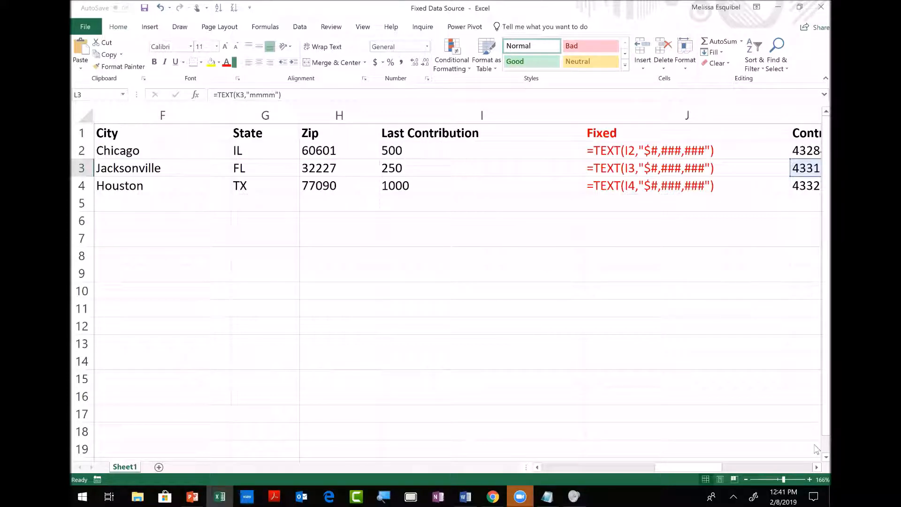
key("Right")
key("Right")
key("Left")
key("Left")
key("Left")
key("Left")
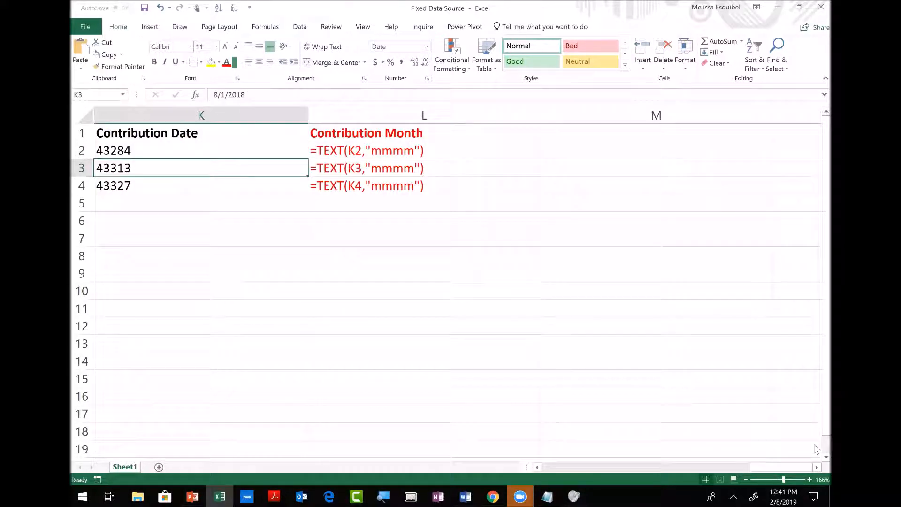
key("Left")
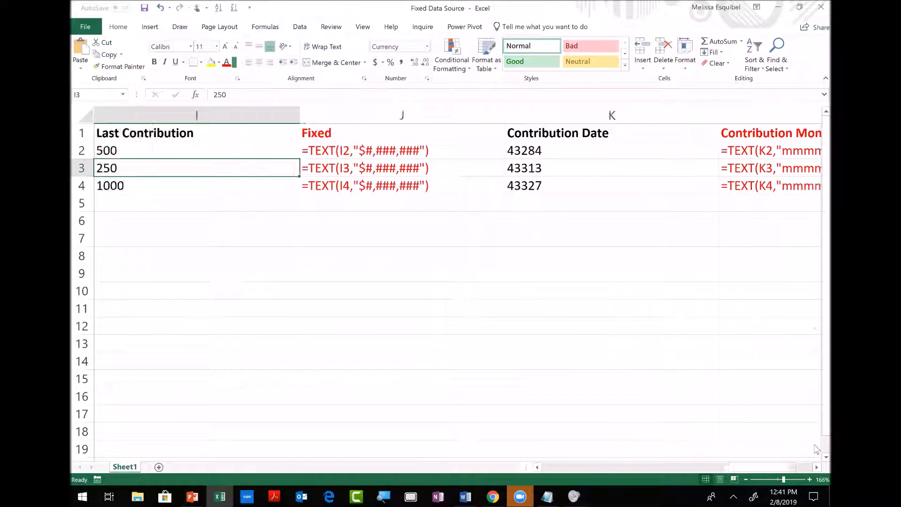
Narrow the Contribution Date column, then switch back to Word.
left_click(666, 115)
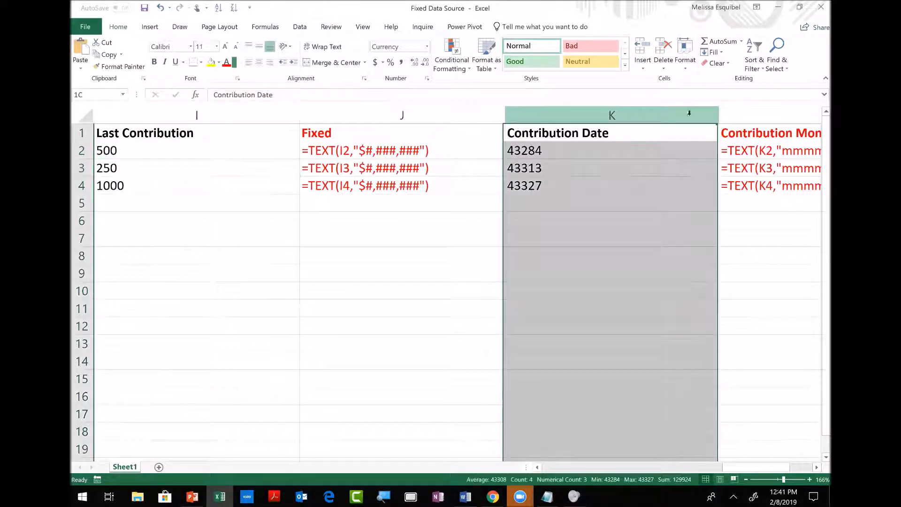
left_click_drag(712, 115, 615, 115)
left_click(602, 210)
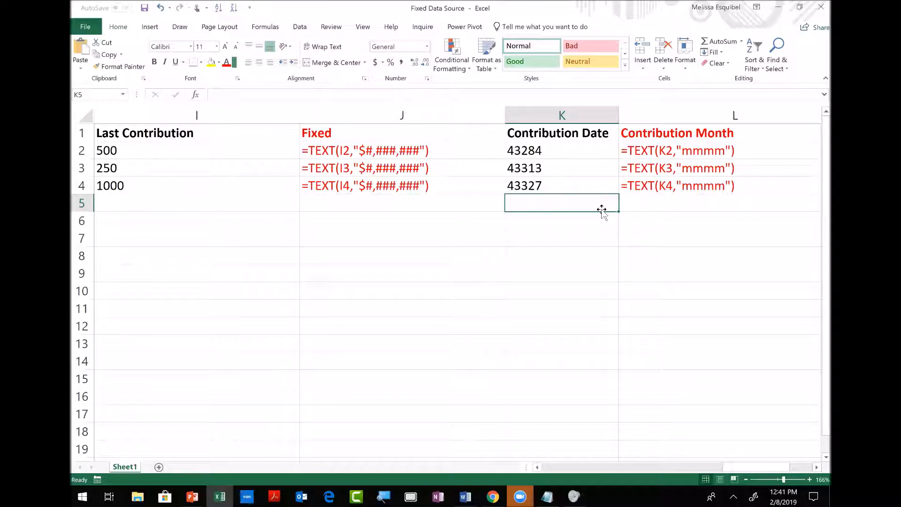
key("alt+Tab")
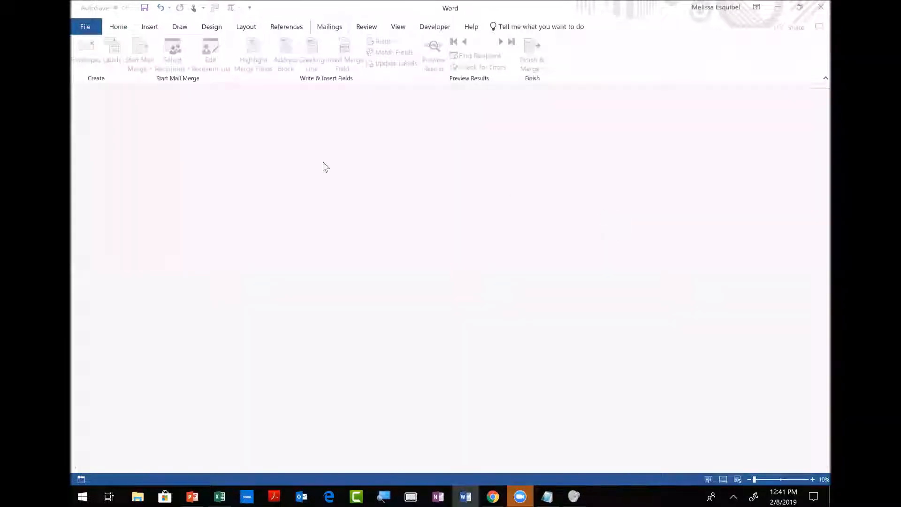
Reopen Mail Merge Document-Starting, accepting the SQL data prompt, and show the Mailings recipient options.
left_click(78, 30)
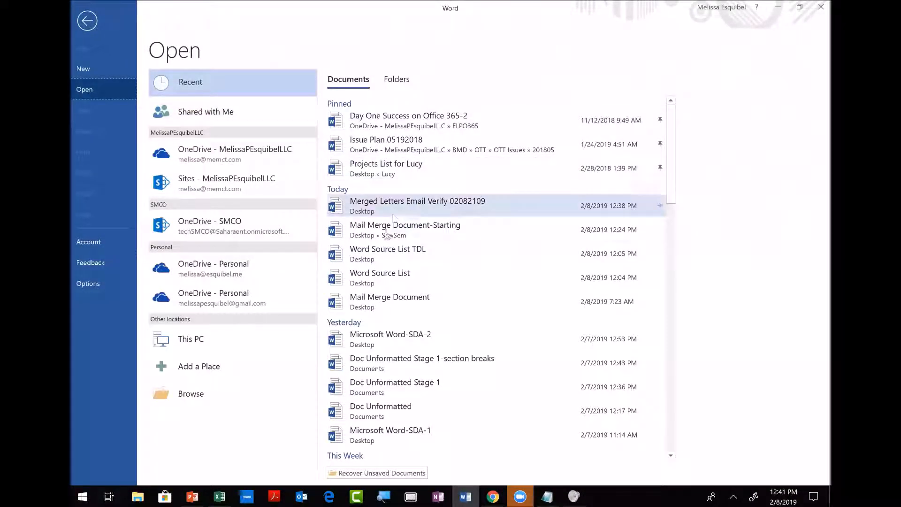
left_click(382, 230)
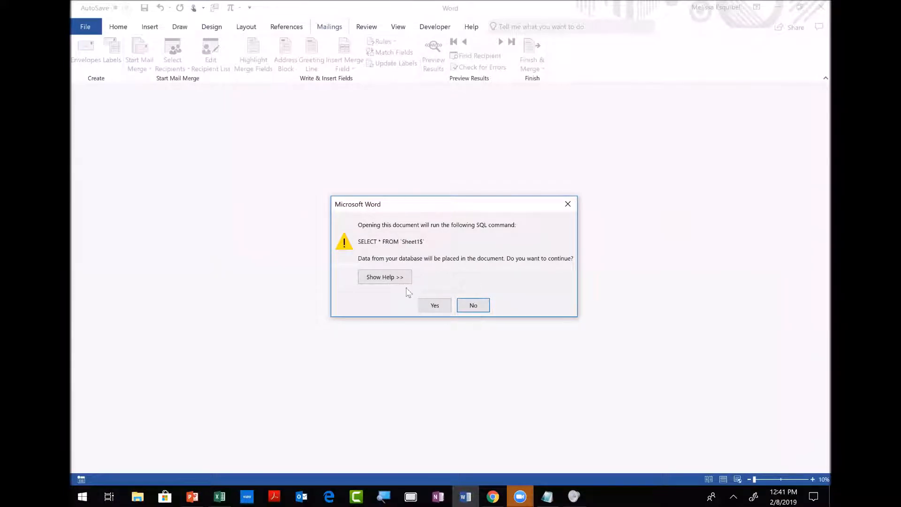
left_click(434, 305)
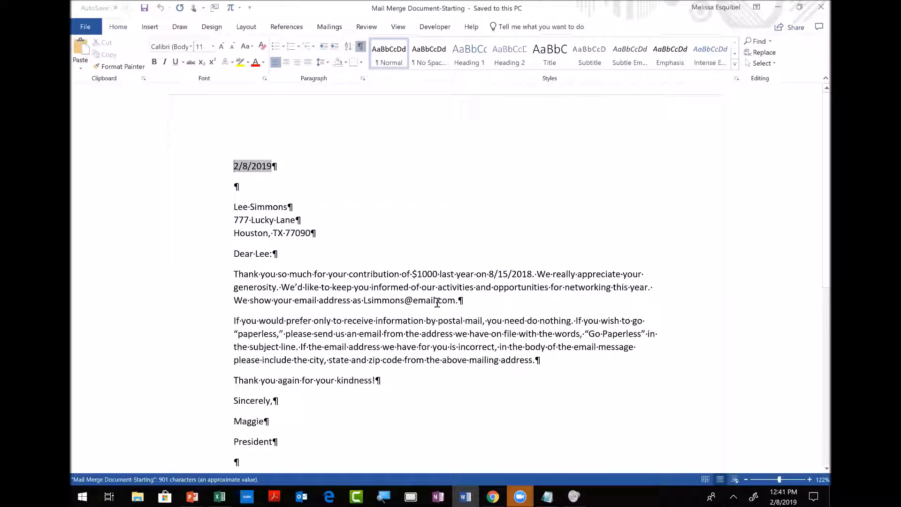
left_click(337, 29)
left_click(167, 70)
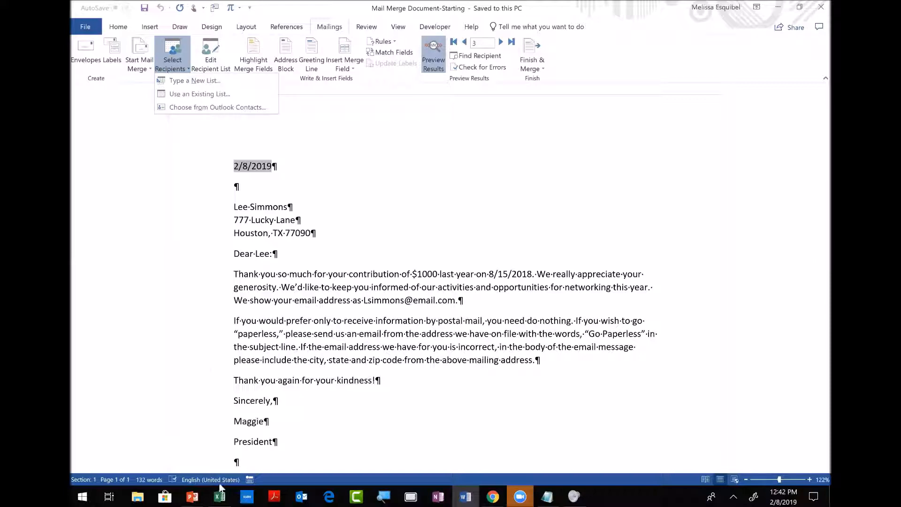
Close the Excel workbook, saving its changes.
left_click(215, 494)
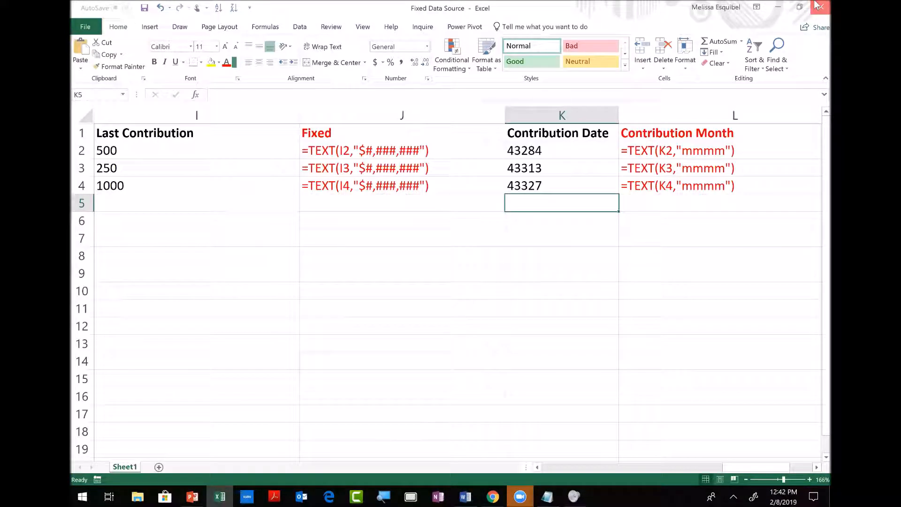
left_click(821, 7)
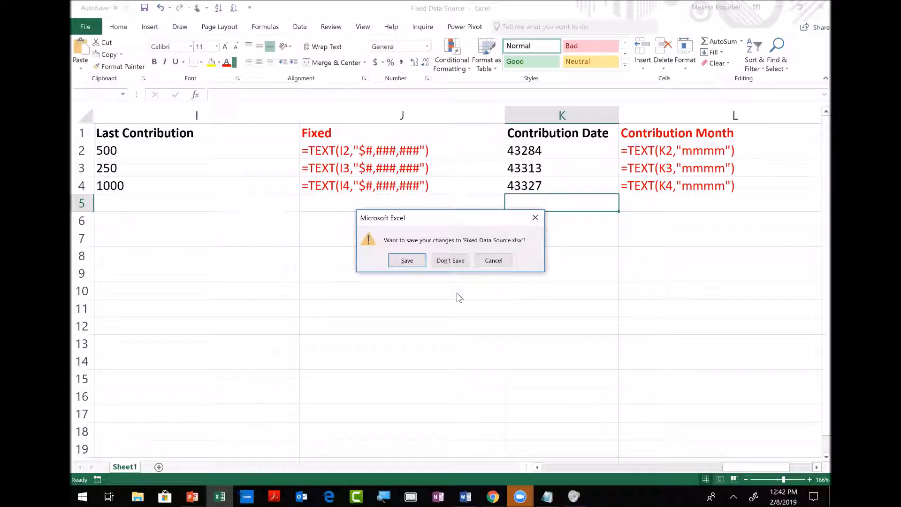
left_click(407, 260)
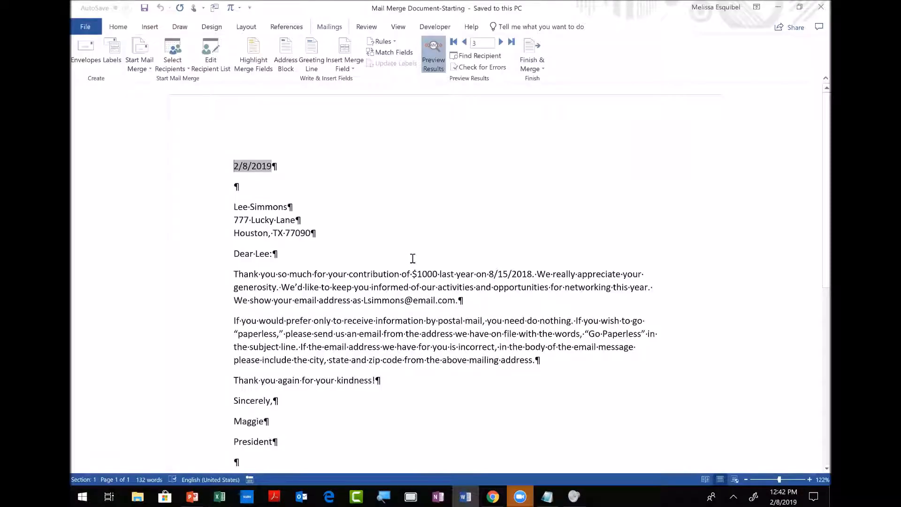
Use Desktop\Fixed Data Source's Sheet1$ as the existing recipient list, previewing the $500 contribution.
left_click(171, 64)
left_click(182, 94)
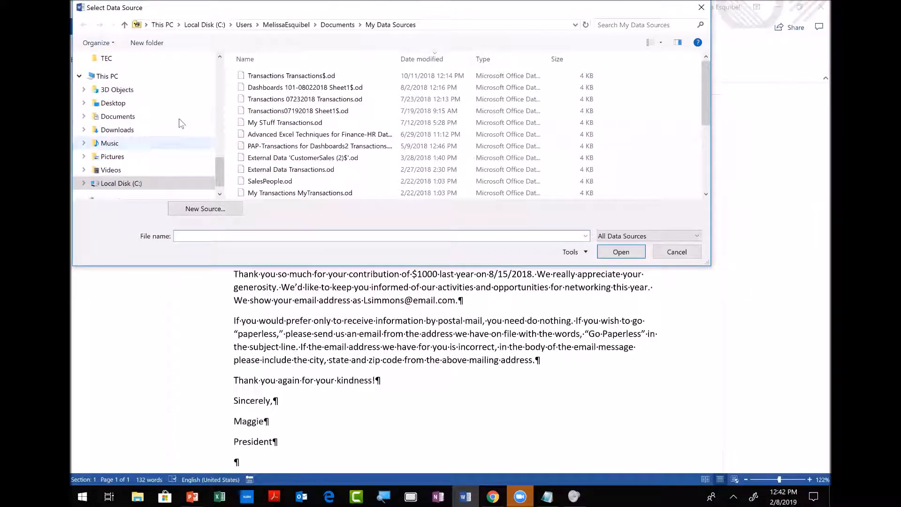
left_click(171, 106)
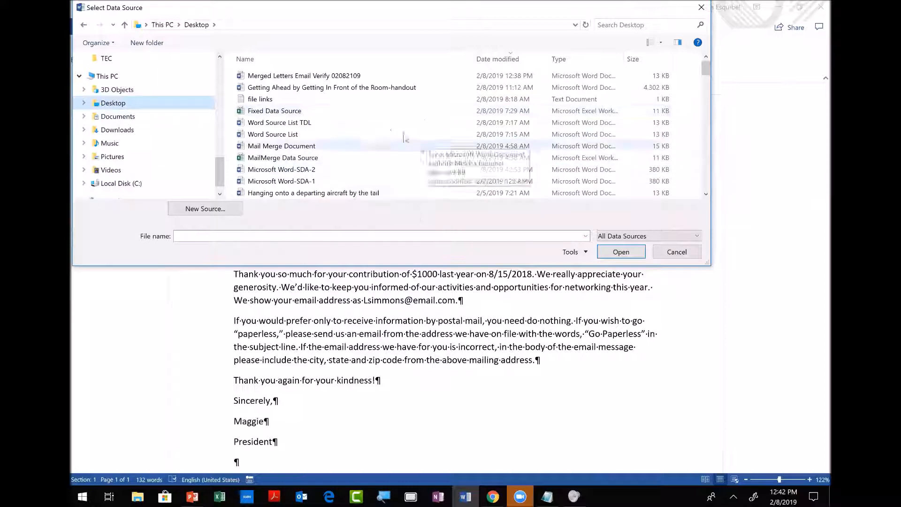
left_click(291, 114)
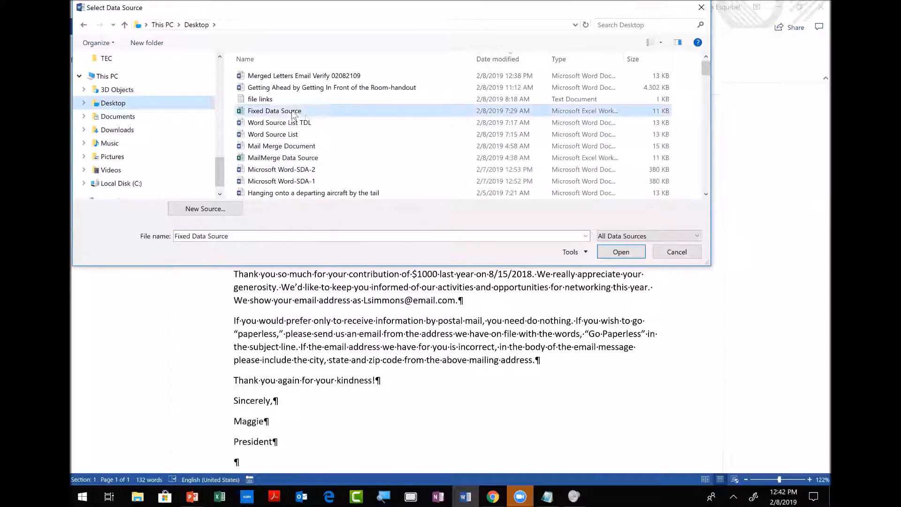
left_click(619, 253)
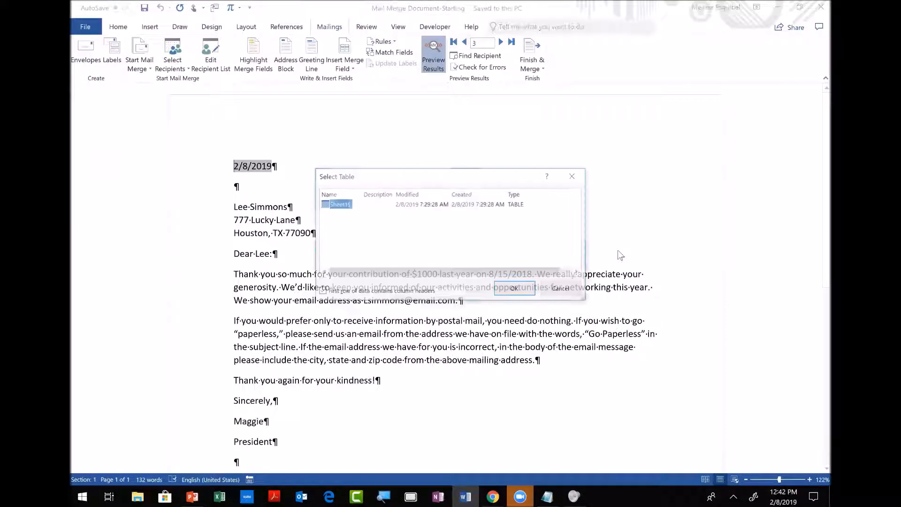
left_click(509, 286)
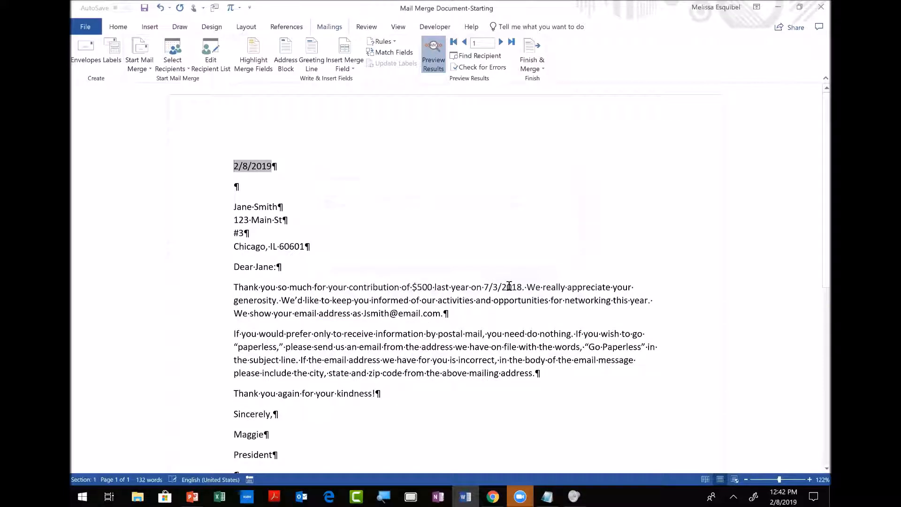
left_click(424, 287)
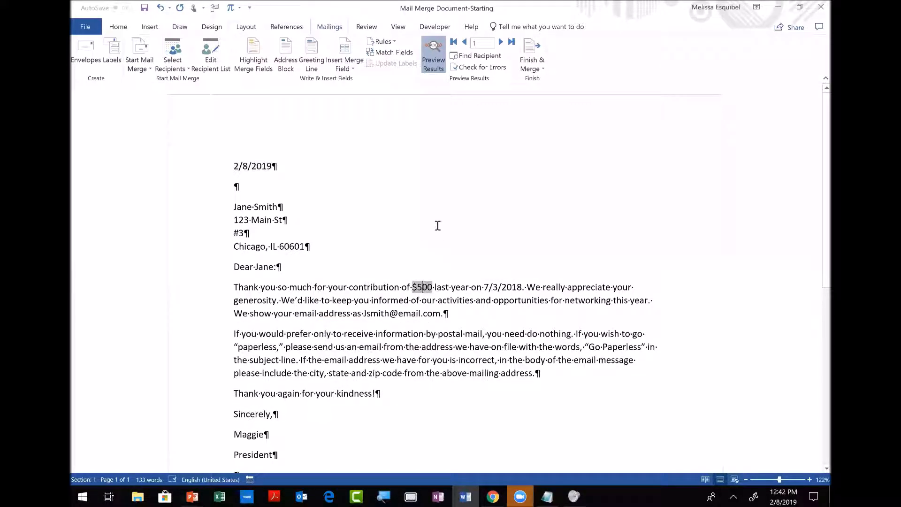
Edit the contribution merge field so it no longer adds a $ before the amount.
right_click(421, 288)
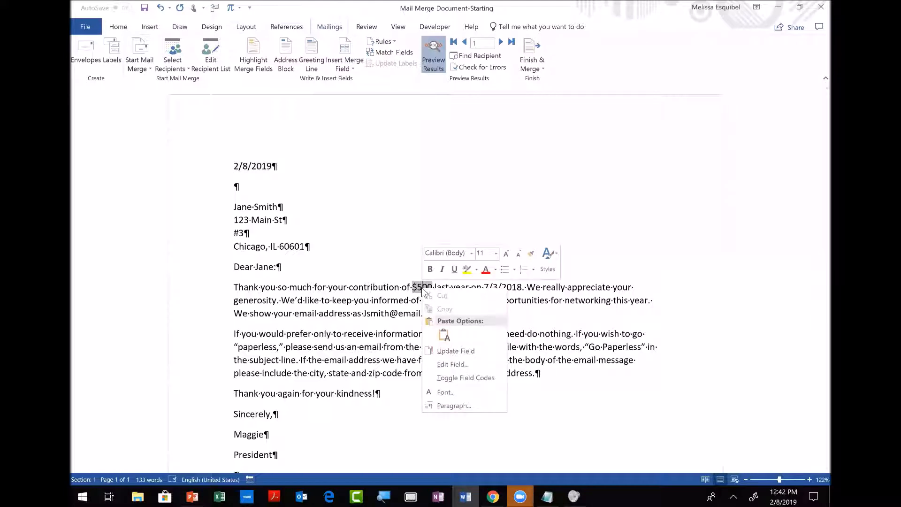
left_click(453, 364)
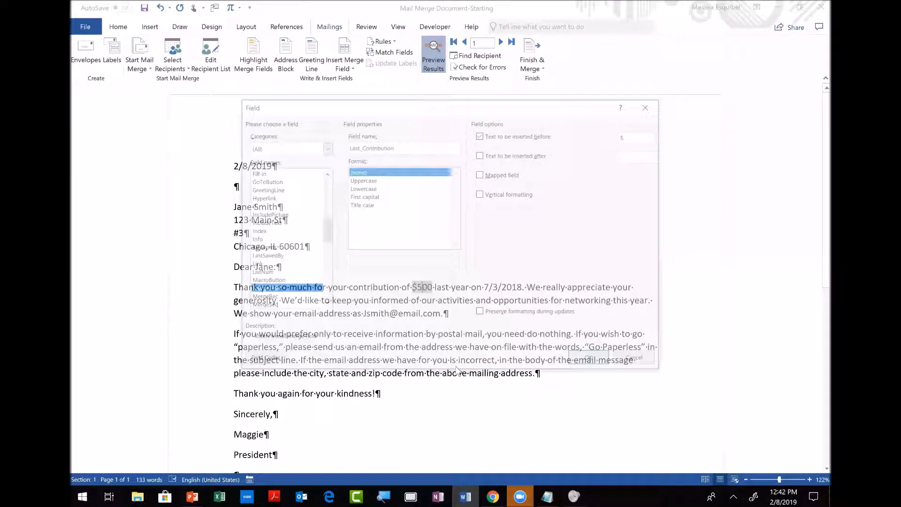
left_click(481, 134)
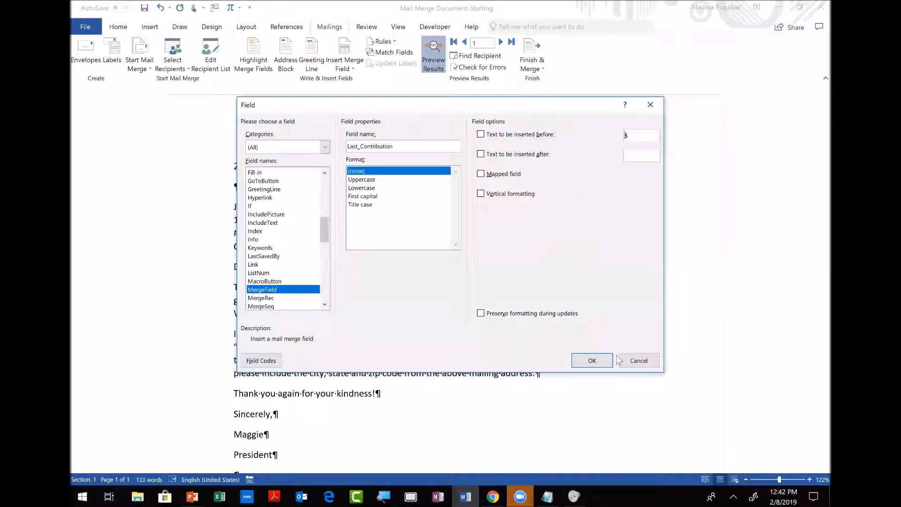
left_click(592, 360)
Replace the old contribution amount with the Fixed merge field after 'contribution of'.
left_click(420, 286)
key("BackSpace")
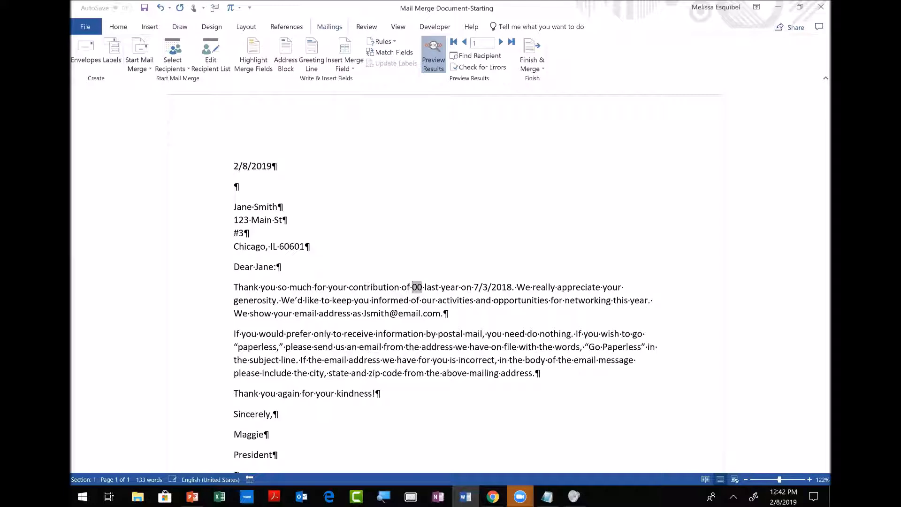
key("BackSpace")
key("BackSpace")
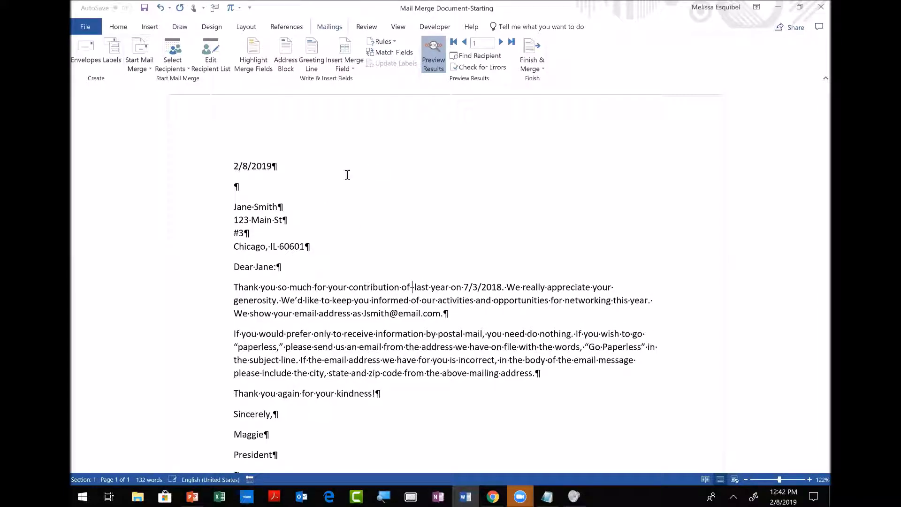
left_click(347, 69)
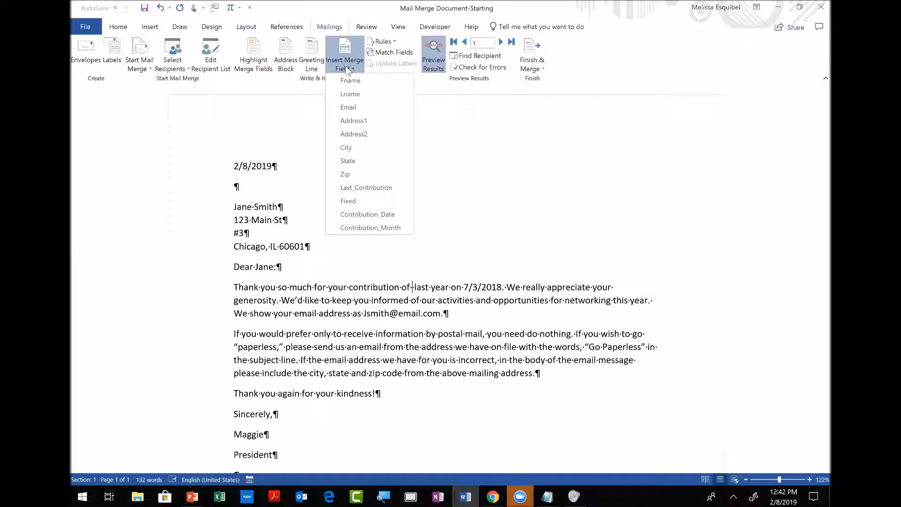
left_click(351, 201)
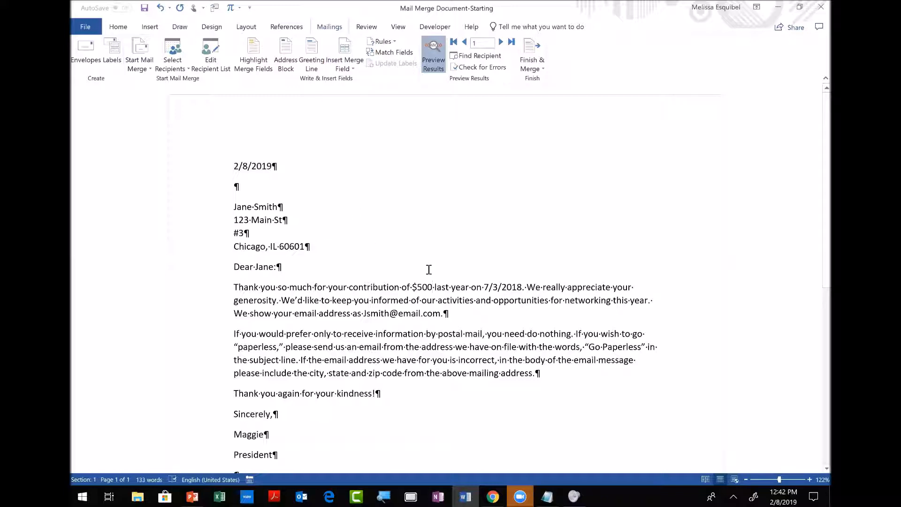
Preview the third donor's letter and delete 'year on 8/15/2018' after 'last'.
left_click(430, 48)
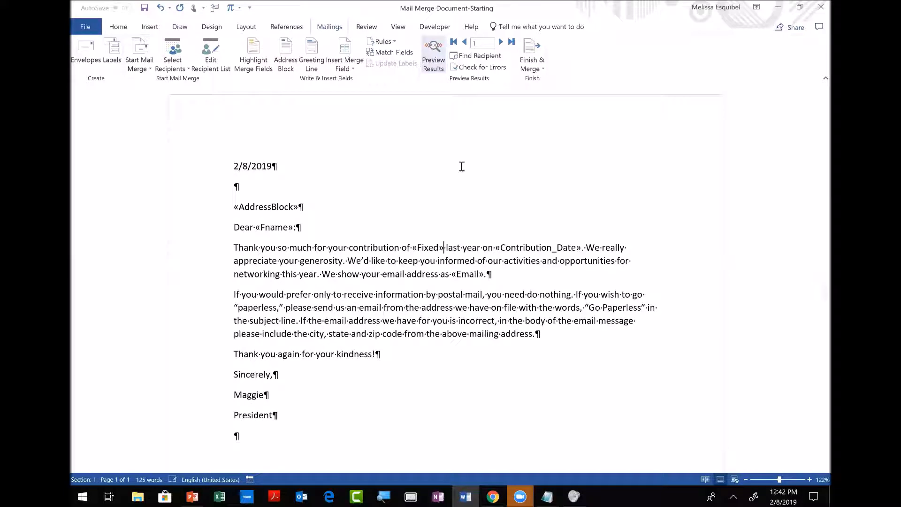
left_click(433, 54)
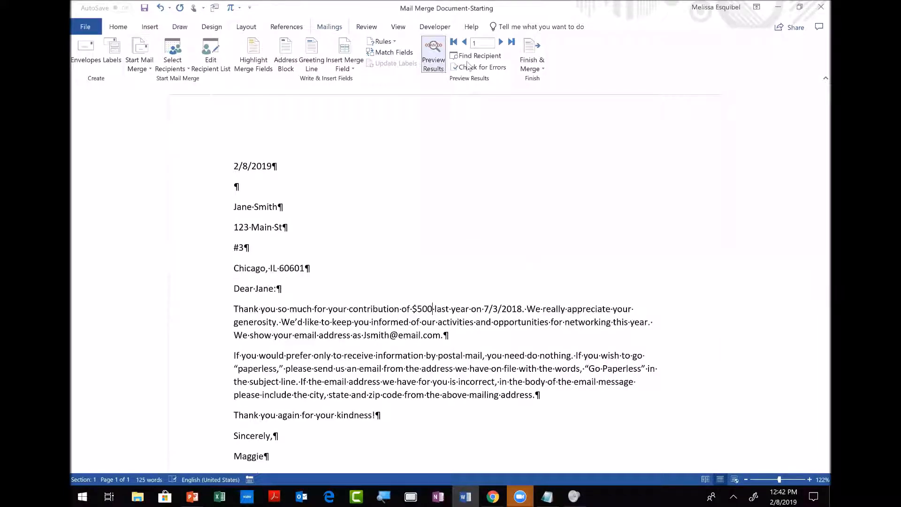
left_click(500, 42)
left_click(501, 43)
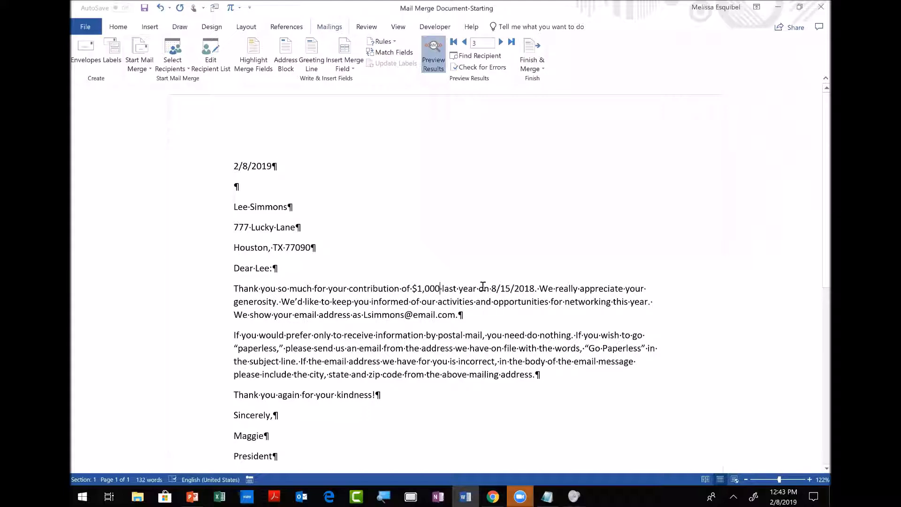
left_click_drag(458, 288, 523, 291)
key("Delete")
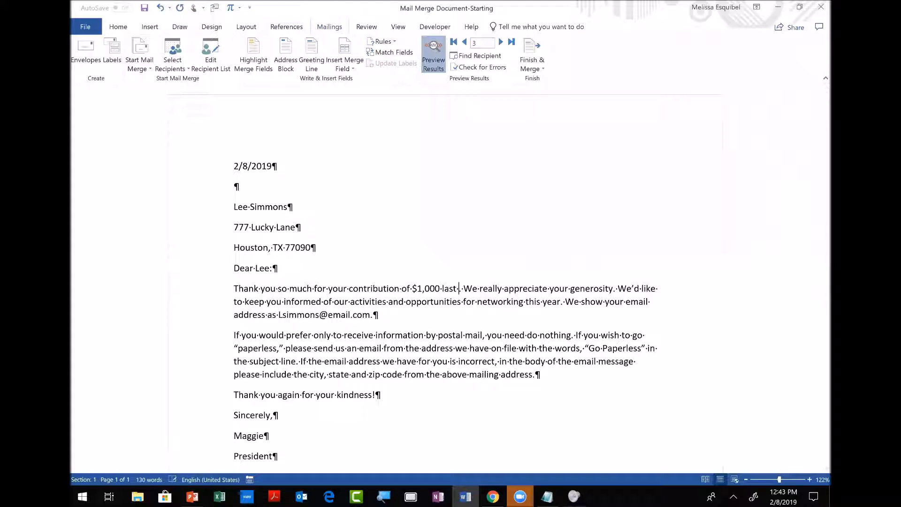
Insert the Contribution_Month field after 'last', then select the second donor's address lines.
left_click(344, 69)
left_click(375, 228)
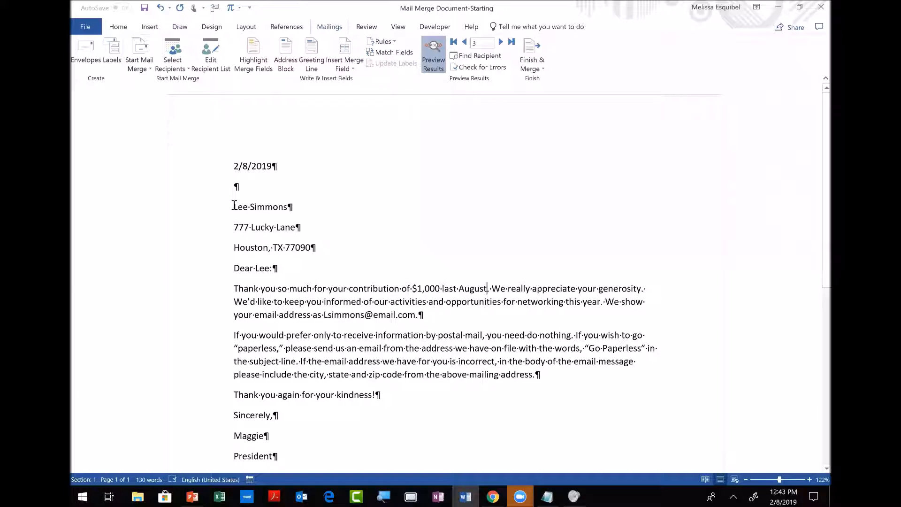
left_click_drag(234, 206, 294, 204)
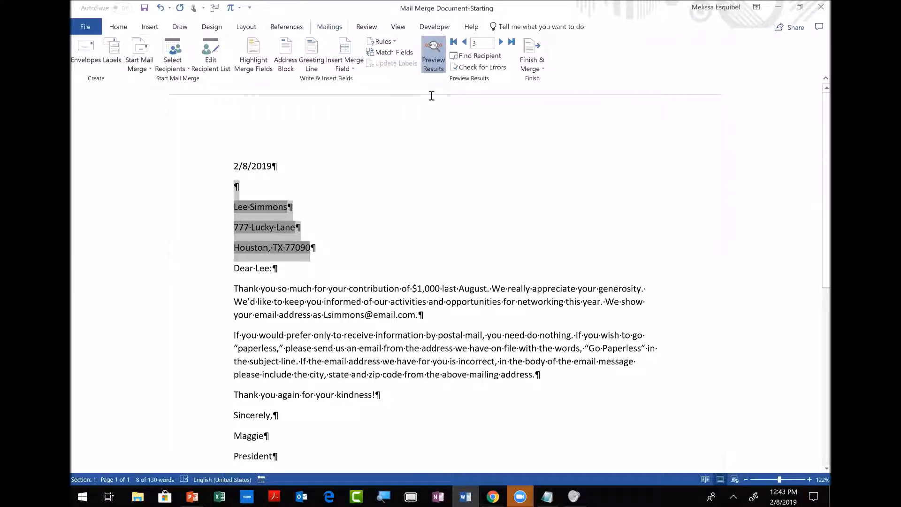
left_click(464, 42)
left_click(267, 248)
left_click_drag(216, 207, 289, 246)
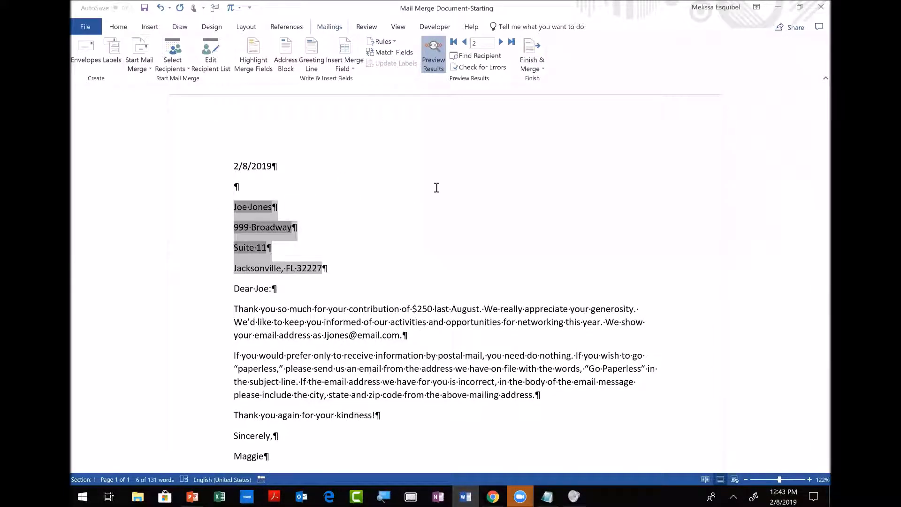
left_click(123, 26)
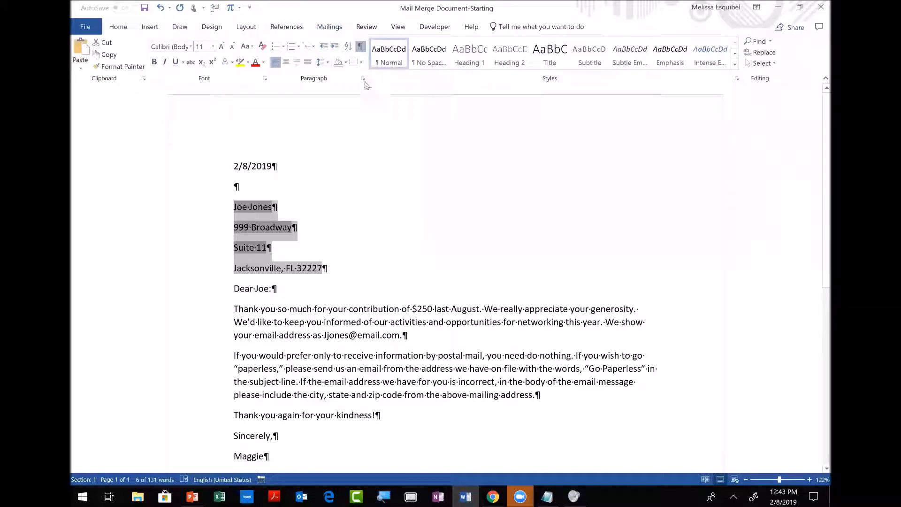
Apply 'Don't add space between paragraphs of the same style' to the address, then save.
left_click(362, 78)
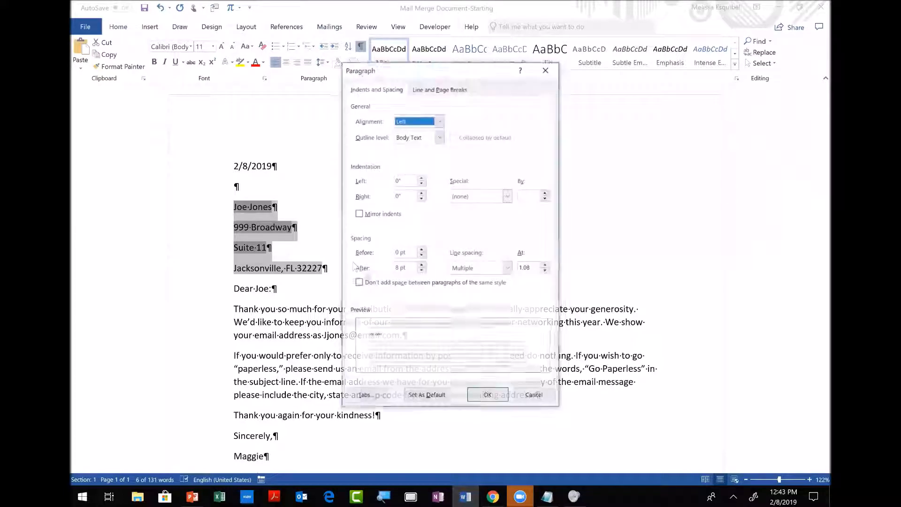
left_click(361, 285)
left_click(494, 398)
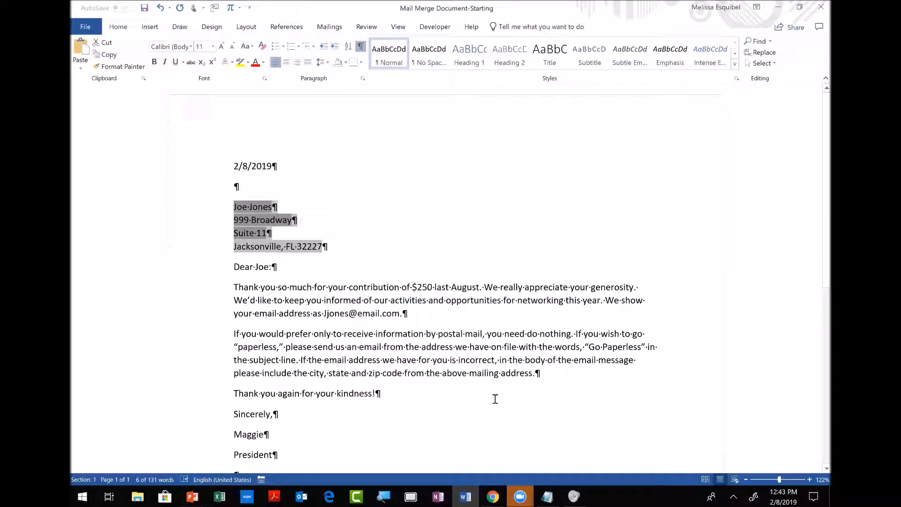
left_click(145, 8)
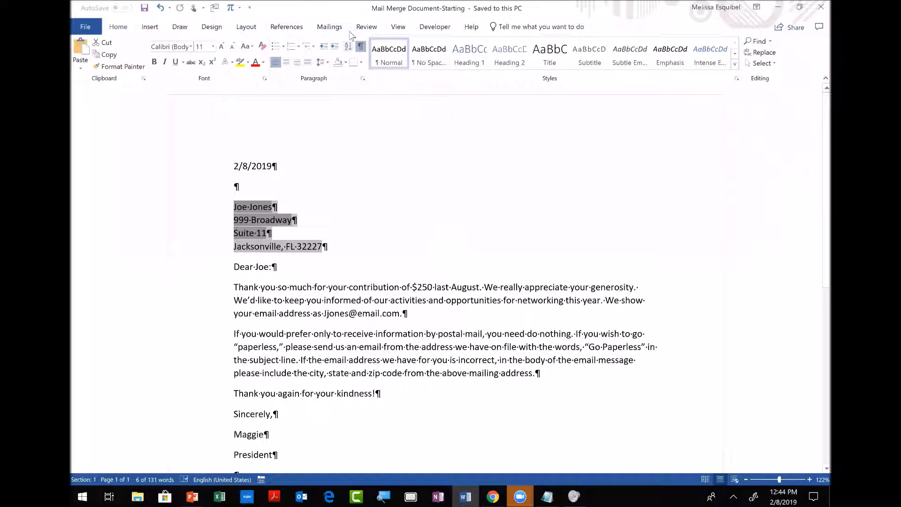
left_click(330, 28)
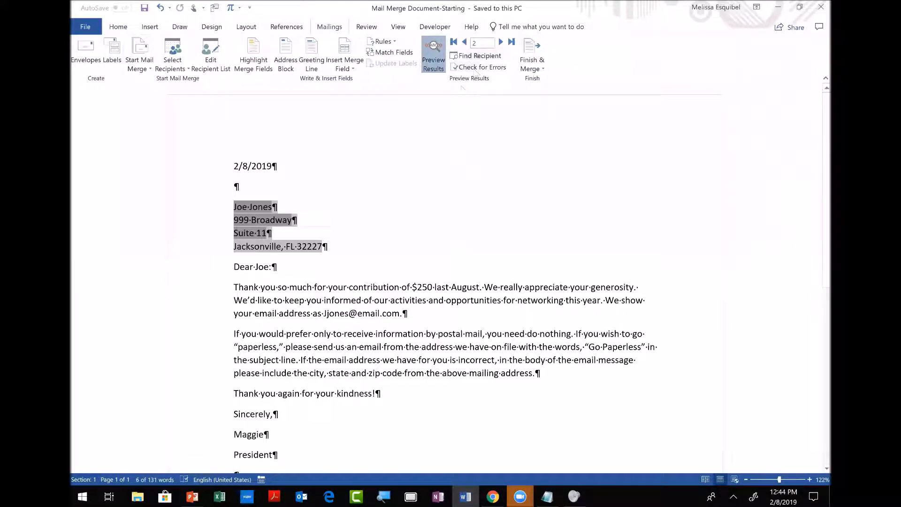
left_click(476, 68)
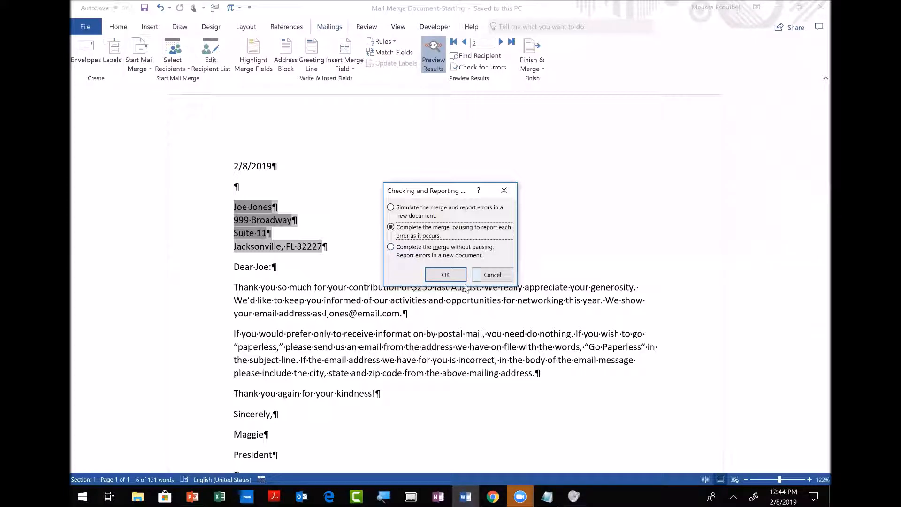
left_click(493, 275)
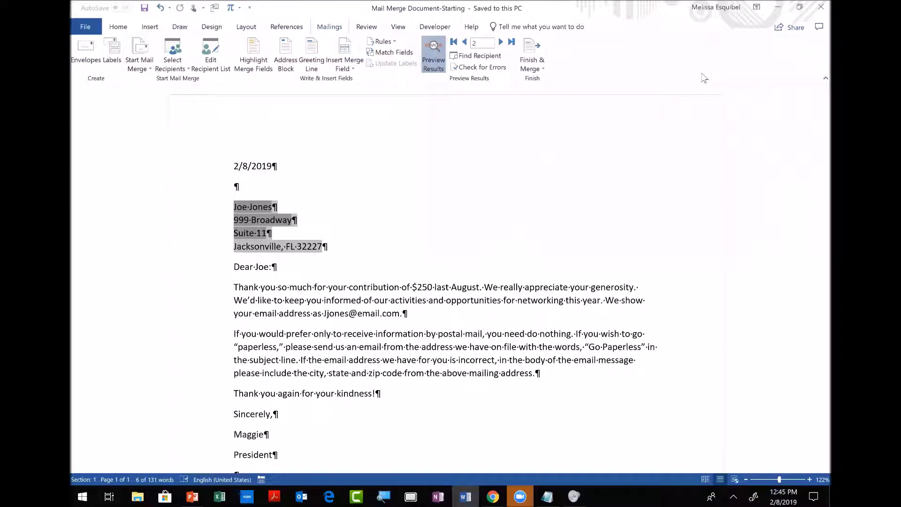
Advance the PowerPoint slideshow to the Questions slide, then return to the Facebook group in Chrome.
key("alt+Tab")
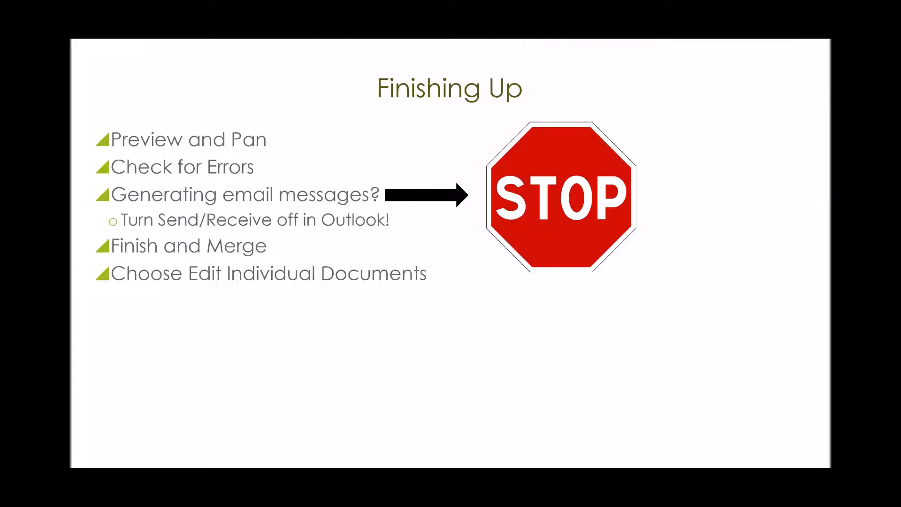
key("Right")
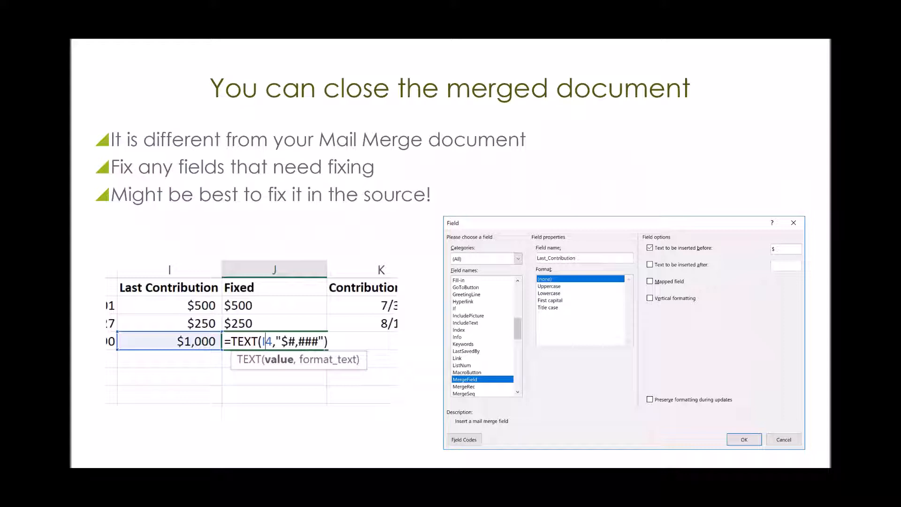
key("Right")
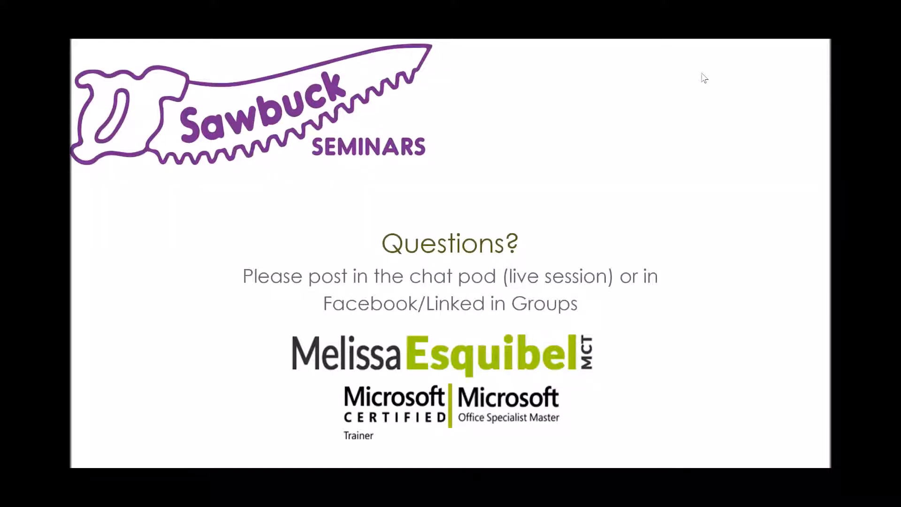
key("alt+Tab")
key("Tab")
key("Tab")
key("Tab")
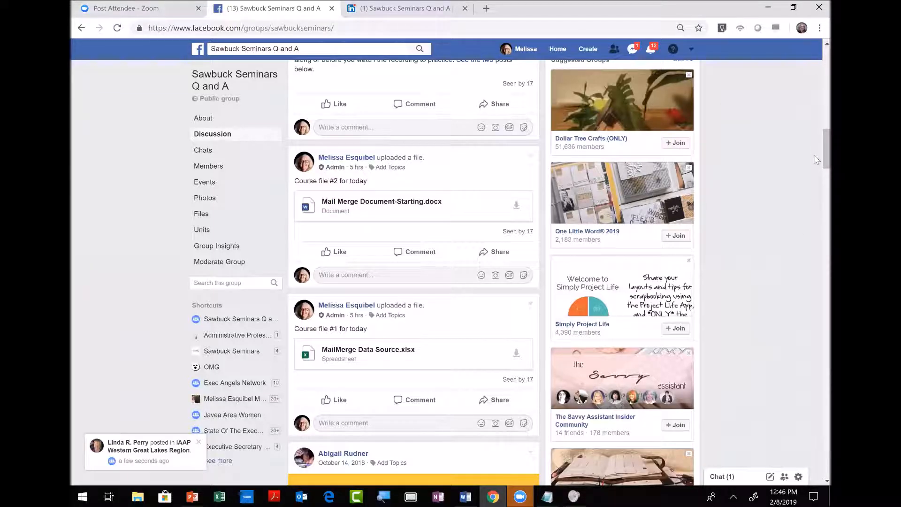
scroll(816, 144, "up", 2)
scroll(815, 141, "up", 4)
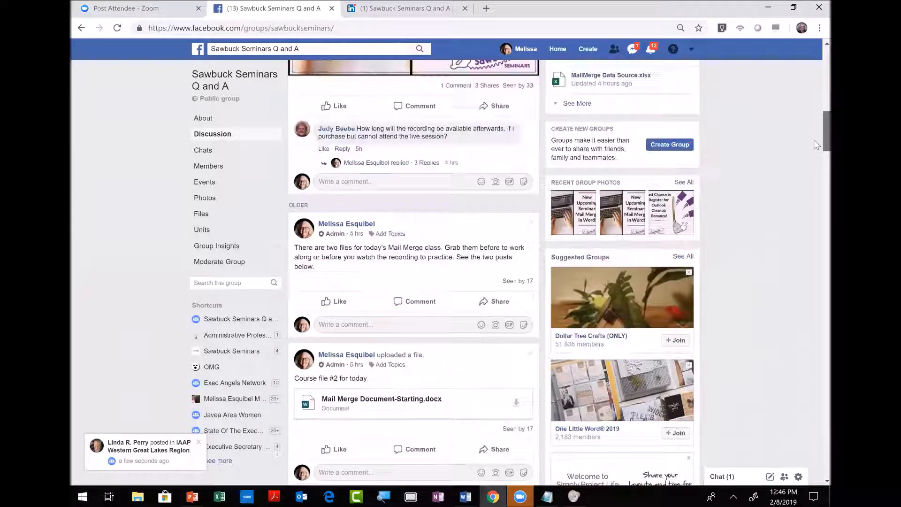
scroll(816, 135, "down", 1)
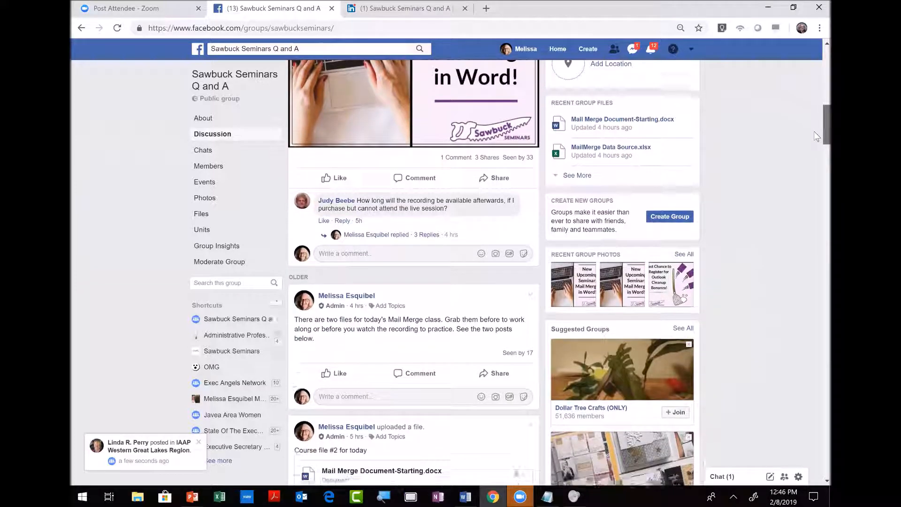
scroll(816, 107, "up", 5)
scroll(816, 107, "up", 2)
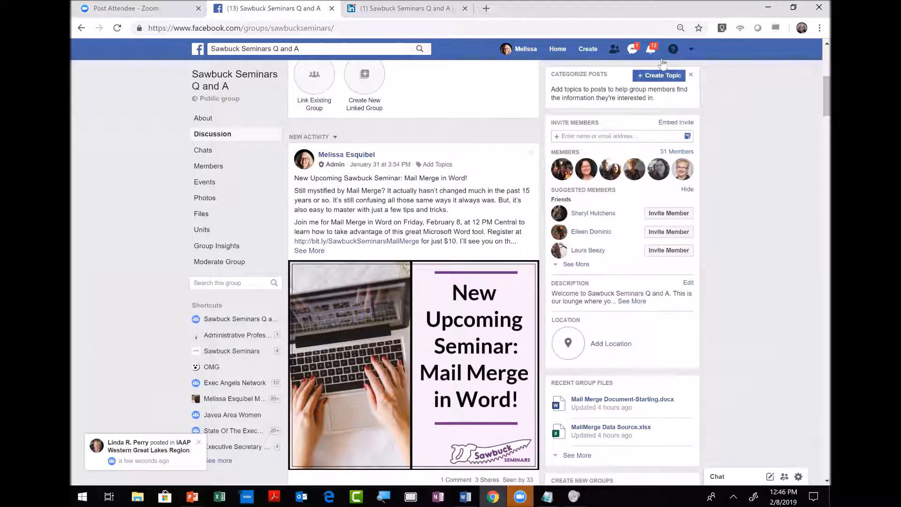
Browse the LinkedIn Sawbuck Seminars Q and A group page, then switch back to Word.
left_click(343, 11)
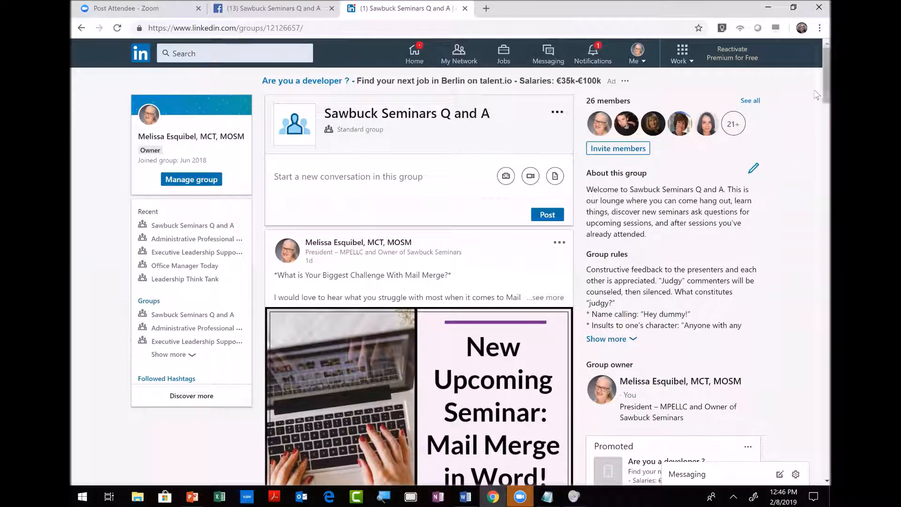
scroll(816, 123, "down", 8)
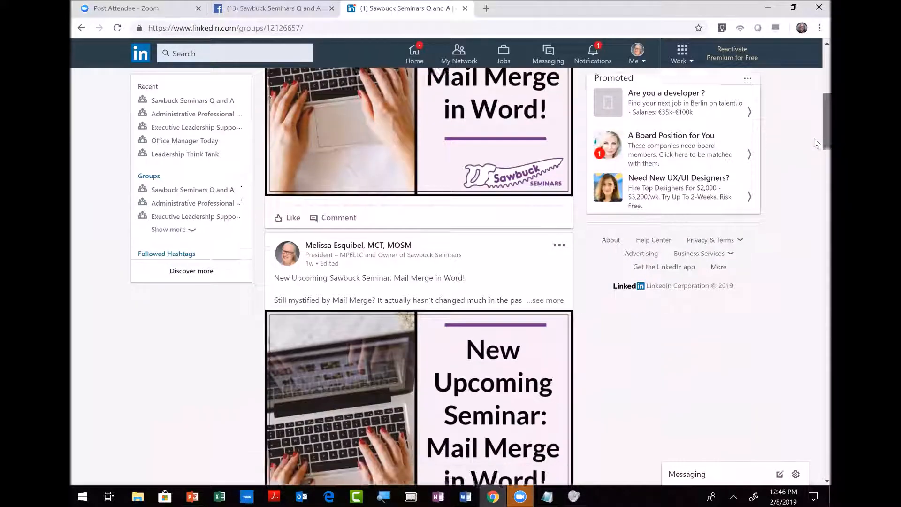
scroll(816, 166, "down", 6)
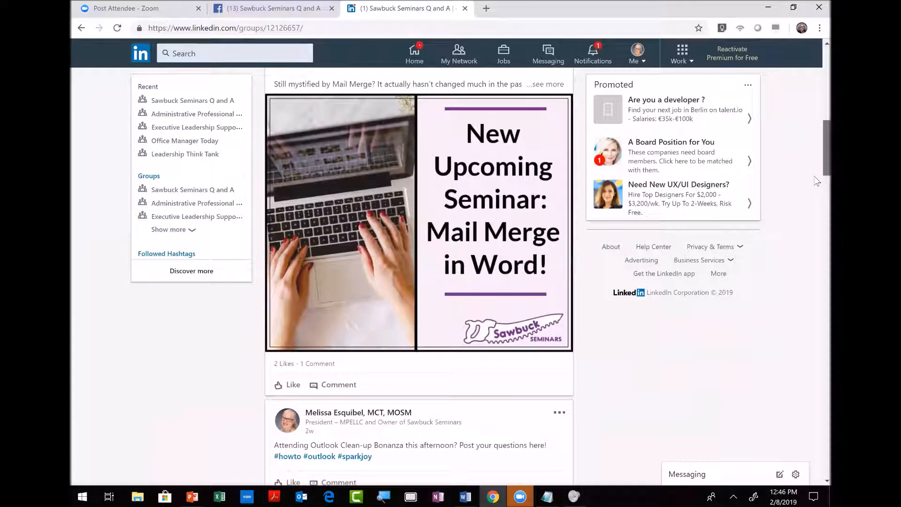
left_click_drag(806, 166, 812, 65)
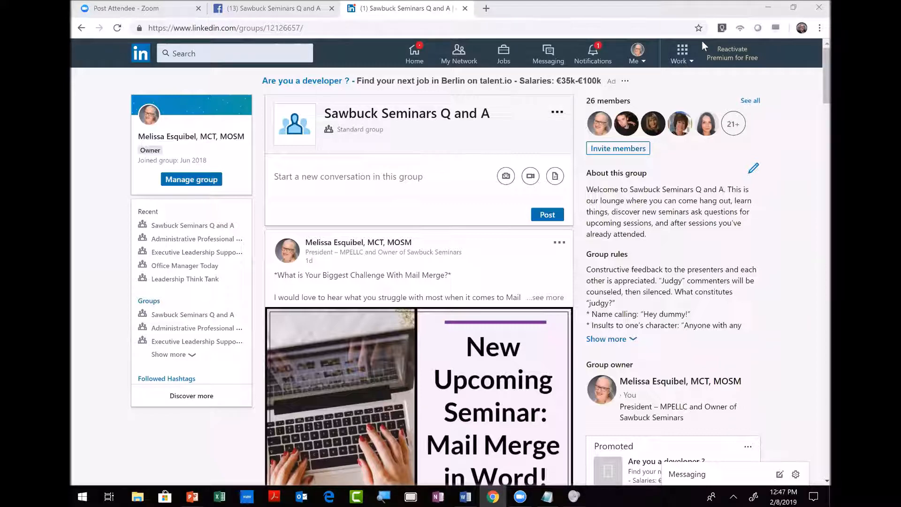
key("alt+Tab")
key("alt+Tab")
key("alt+Tab")
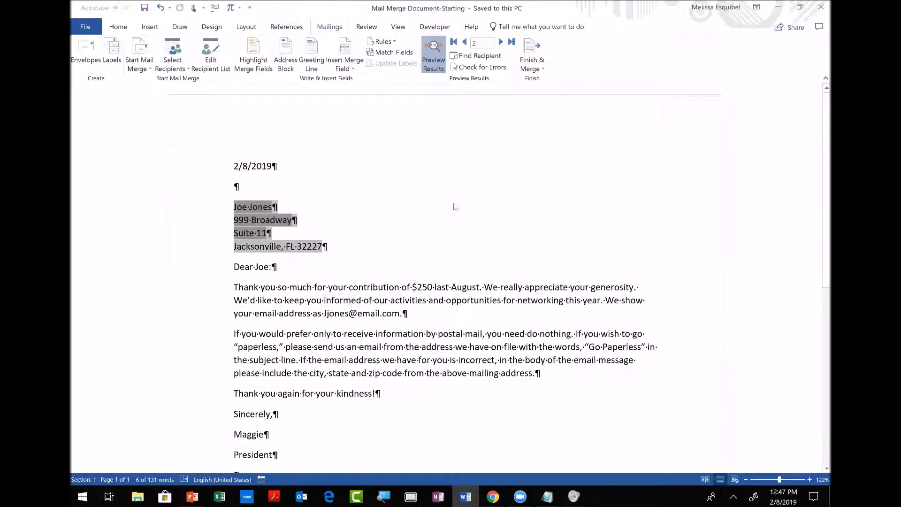
Bring Outlook's Inbox forward and show its Send / Receive commands with Work Offline on.
left_click(301, 496)
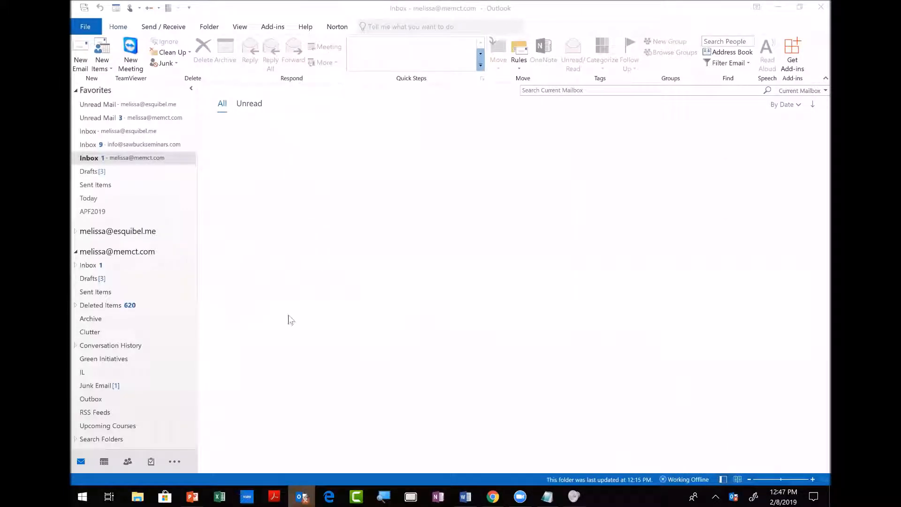
left_click(167, 26)
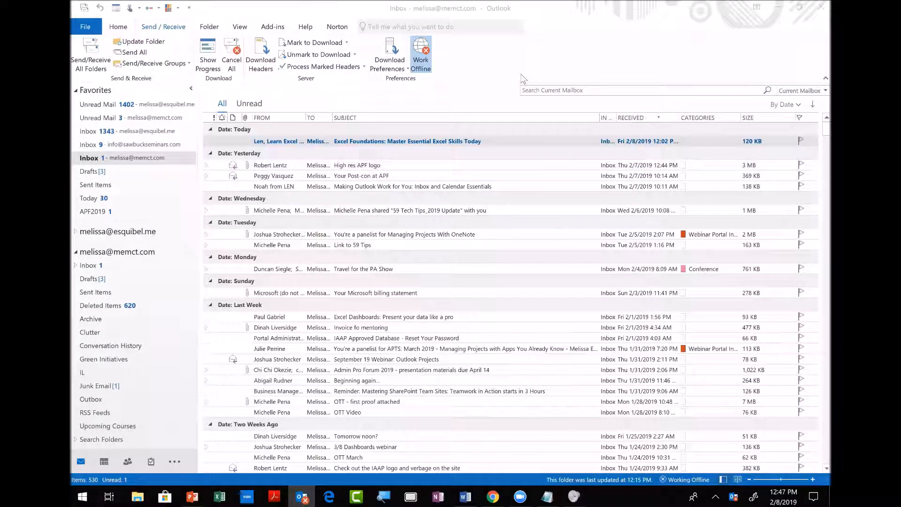
key("alt+Tab")
key("alt+Tab")
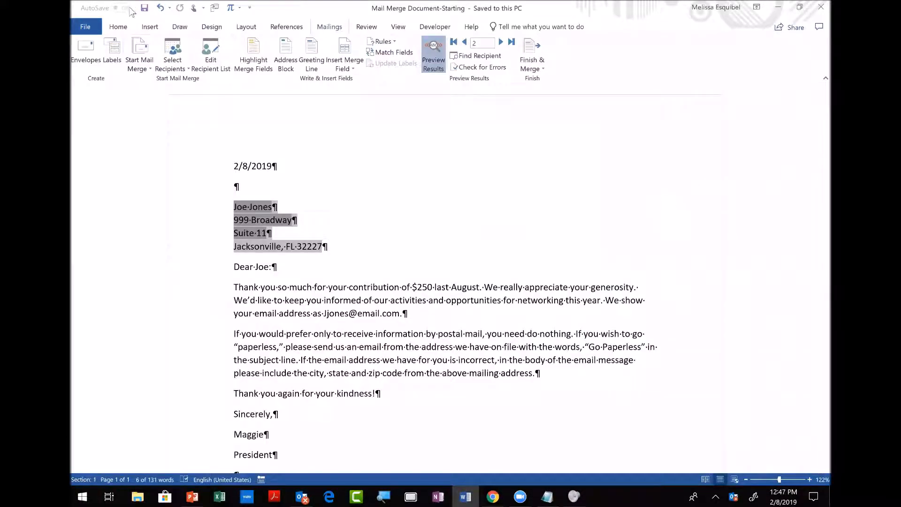
Close the finished mail-merge letter and create a new blank document.
left_click(85, 27)
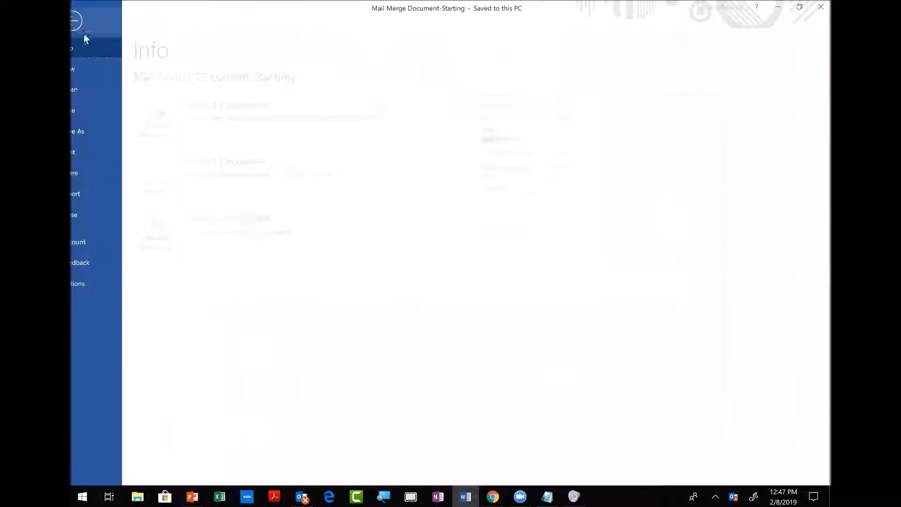
left_click(97, 214)
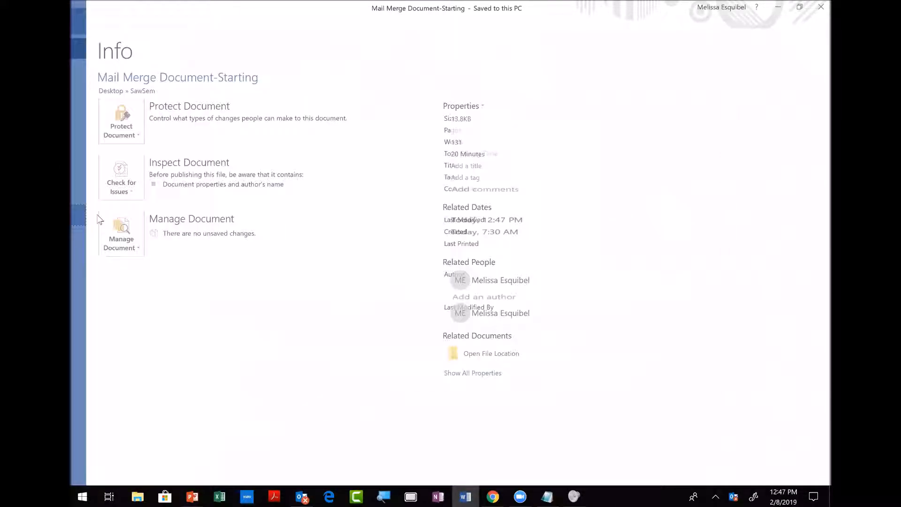
key("ctrl+n")
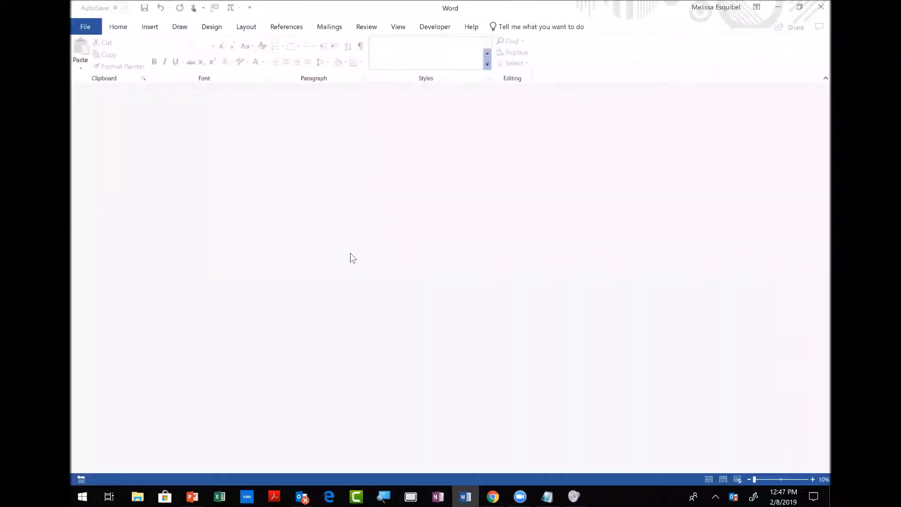
Set the new document up as an E-mail Messages merge and type 'Hi'.
left_click(329, 27)
left_click(141, 54)
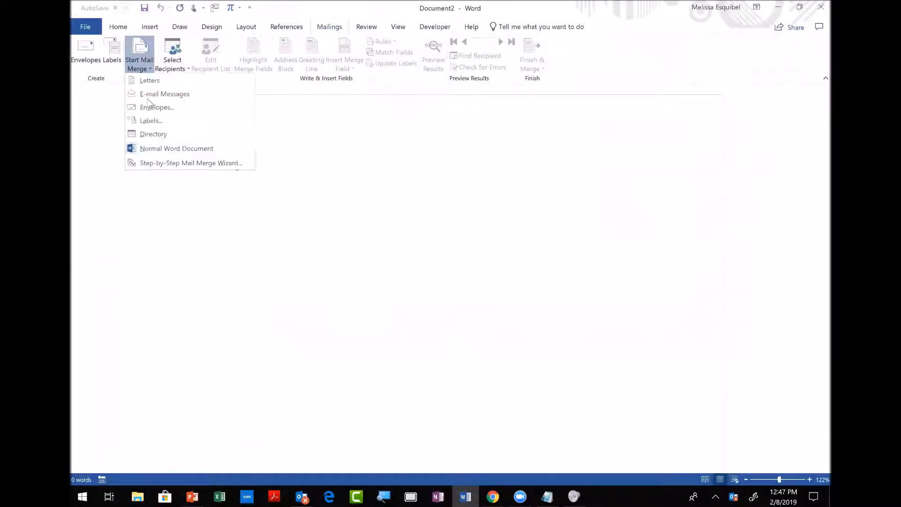
left_click(146, 94)
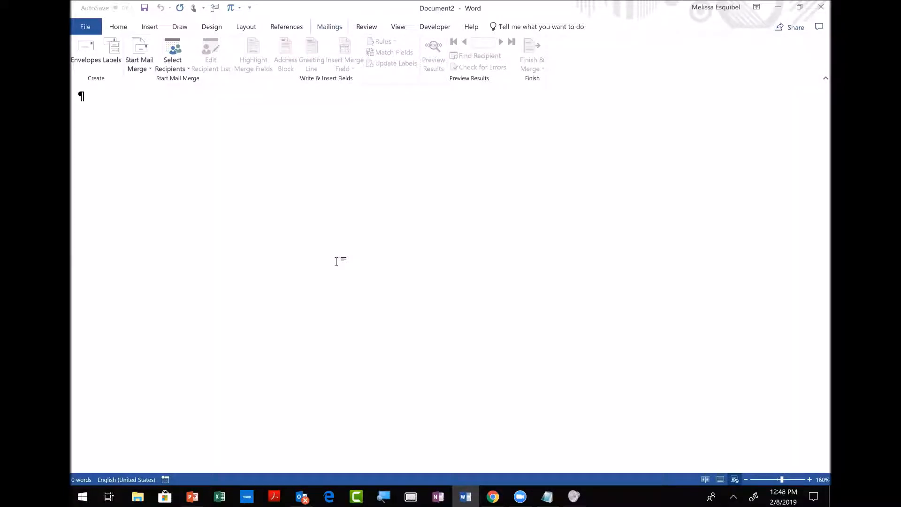
type("Hi please")
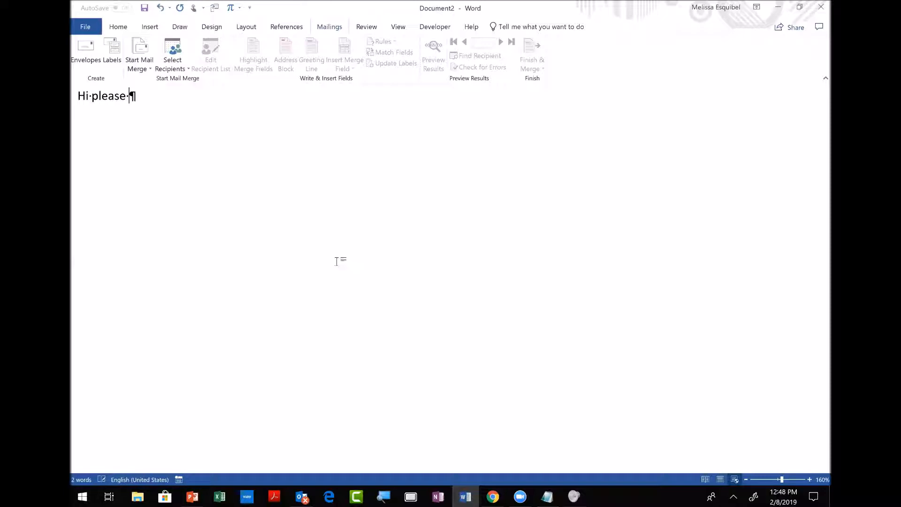
key("ctrl+shift+Left")
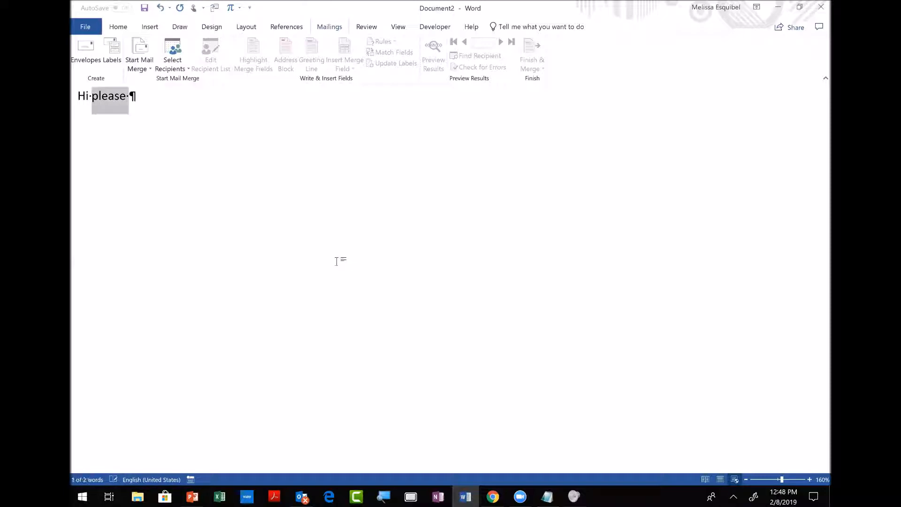
key("BackSpace")
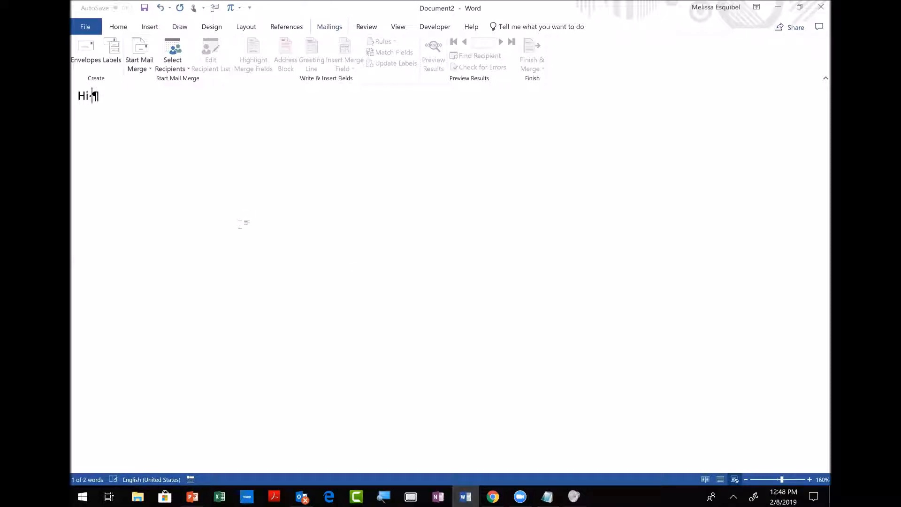
Use the Desktop's MailMerge Data Source workbook, Sheet1$, as the recipient list.
left_click(177, 66)
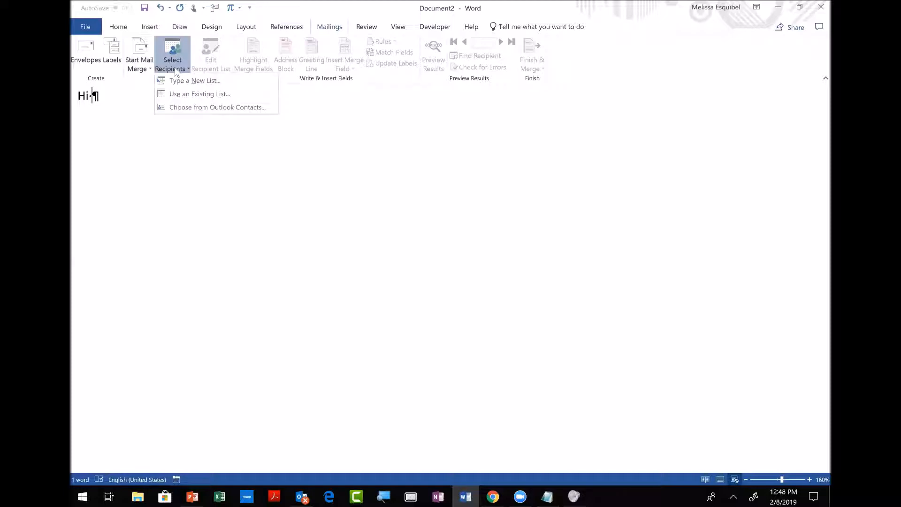
left_click(179, 94)
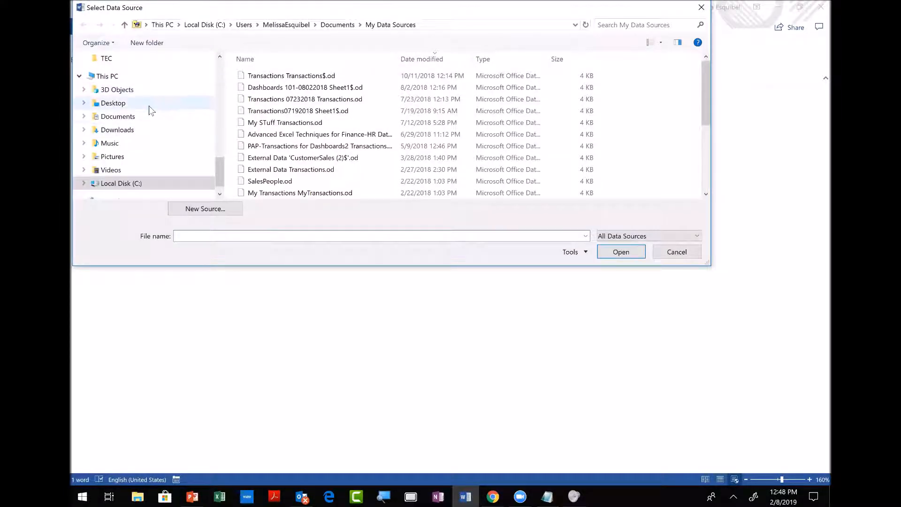
left_click(149, 104)
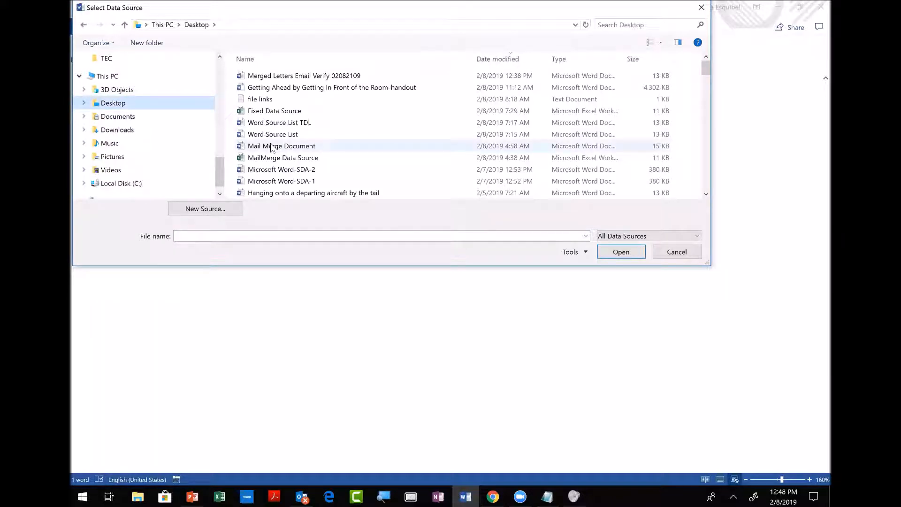
left_click(292, 158)
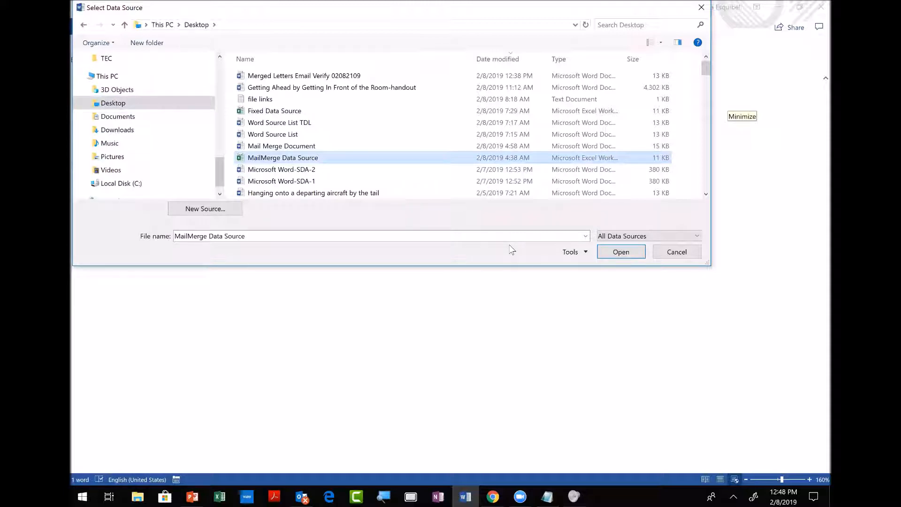
left_click(623, 254)
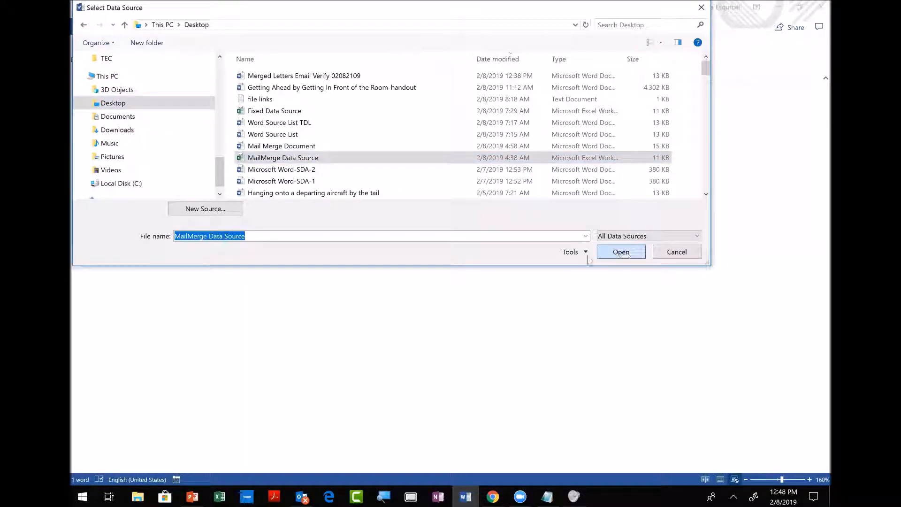
left_click(520, 290)
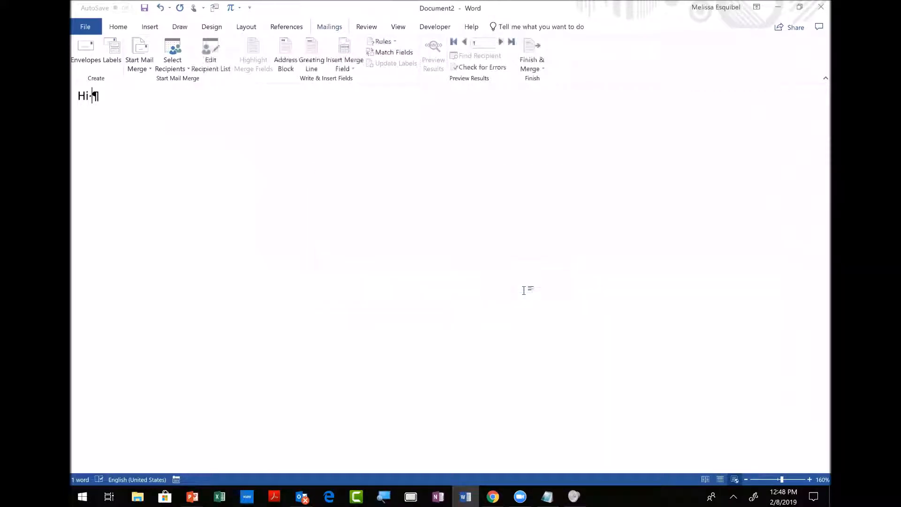
Write 'Hi «Fname»!' and thank them for last year's $«Last_Contribution» donation.
left_click(338, 68)
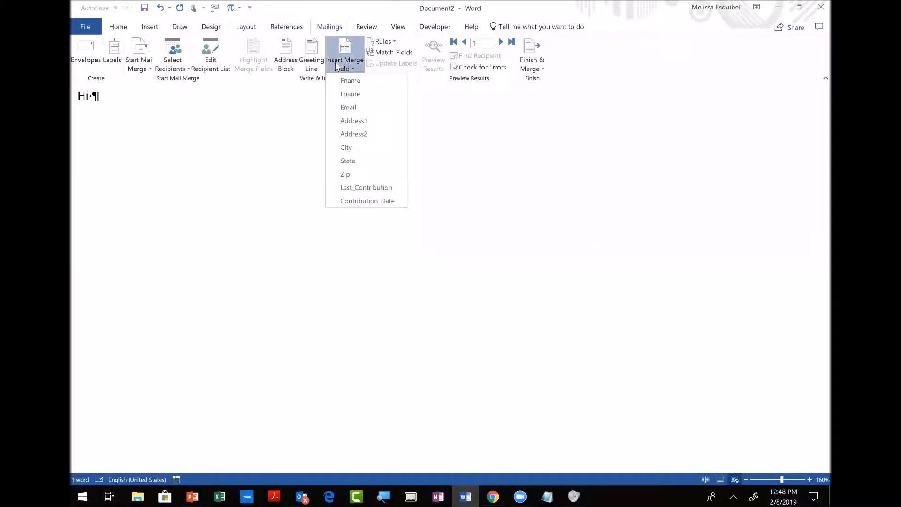
left_click(339, 81)
type("!")
key("Return")
type("Thanks for y")
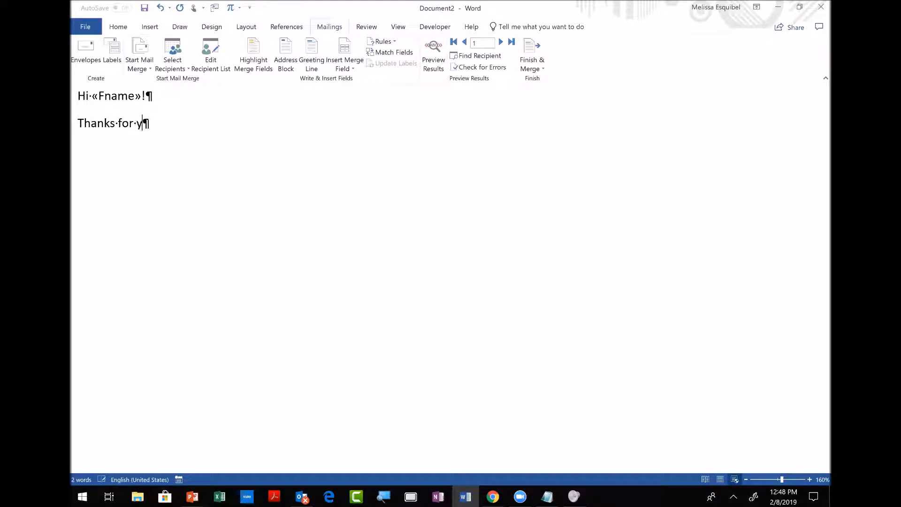
type("ou donation last year of ")
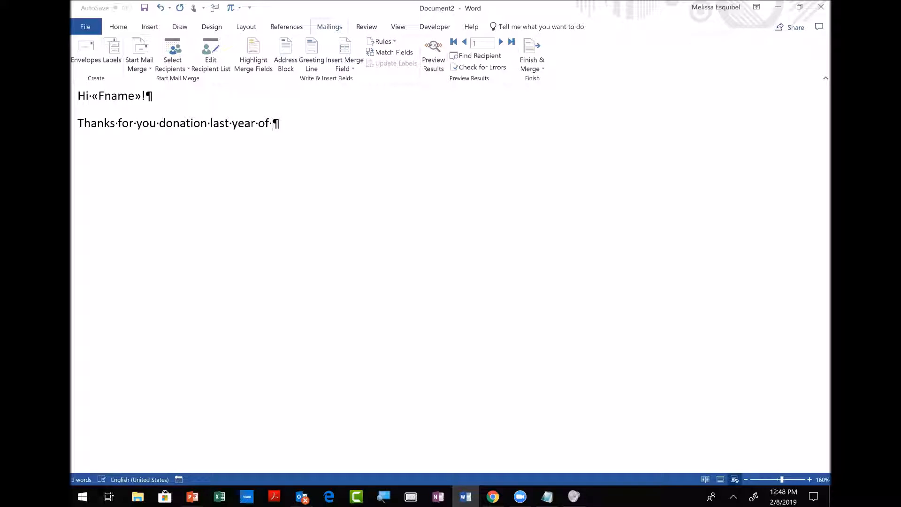
type("$")
left_click(341, 66)
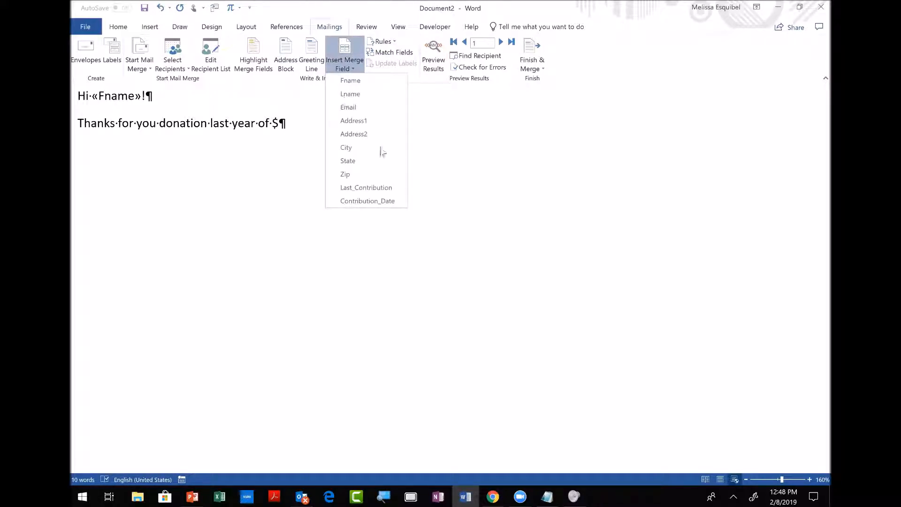
left_click(372, 188)
type(".")
Close the e-mail with 'Be well,' followed by the sender's first name.
key("Return")
type("Be well,")
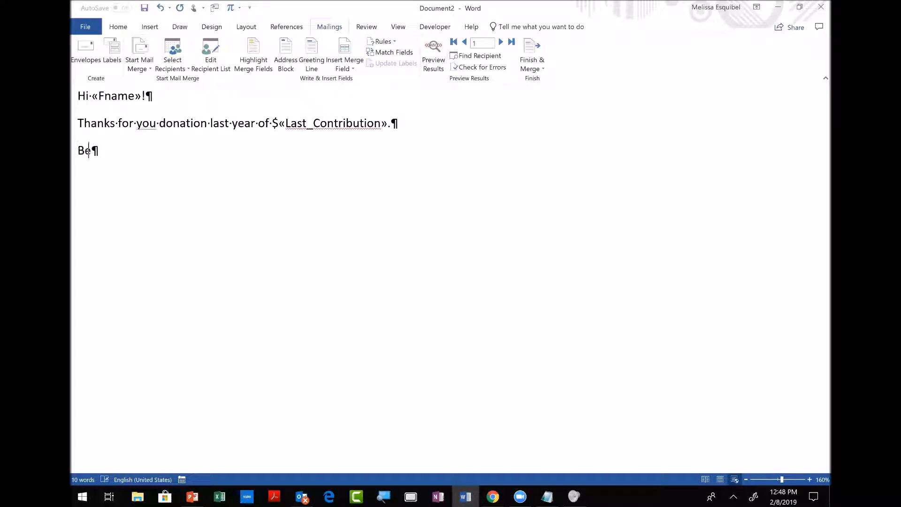
key("Return")
type("Melissa")
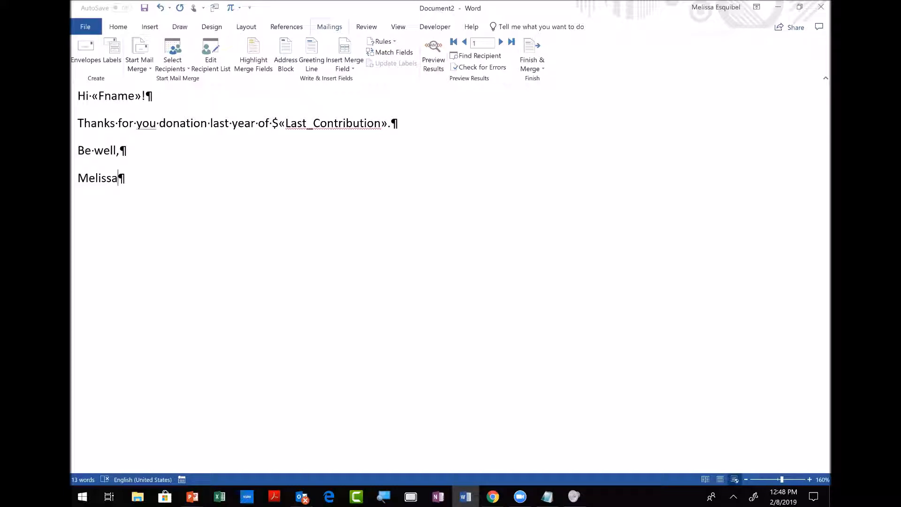
Preview the first recipient's e-mail and correct 'you donation' to 'your donation'.
left_click(432, 66)
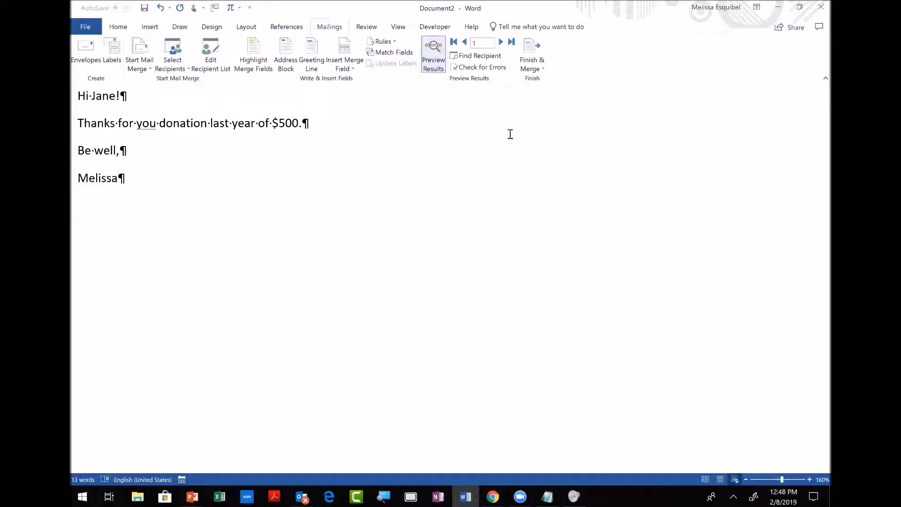
right_click(160, 123)
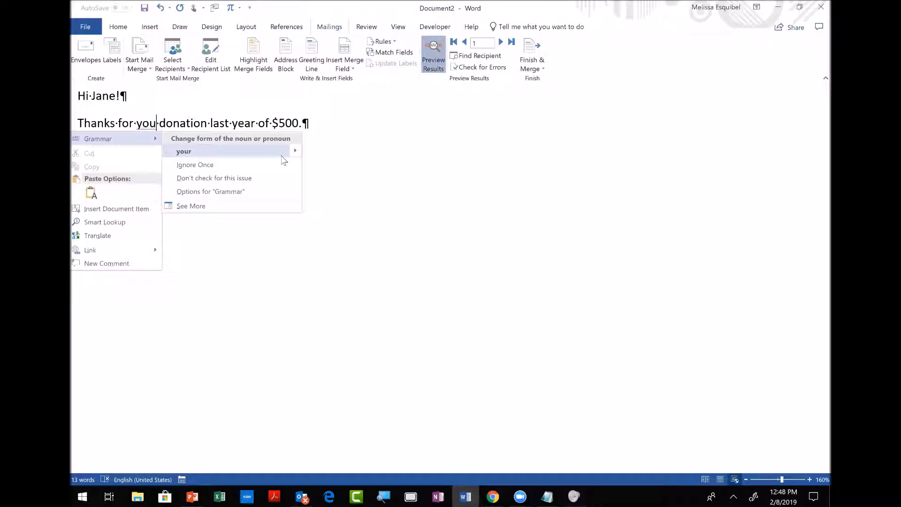
left_click(349, 175)
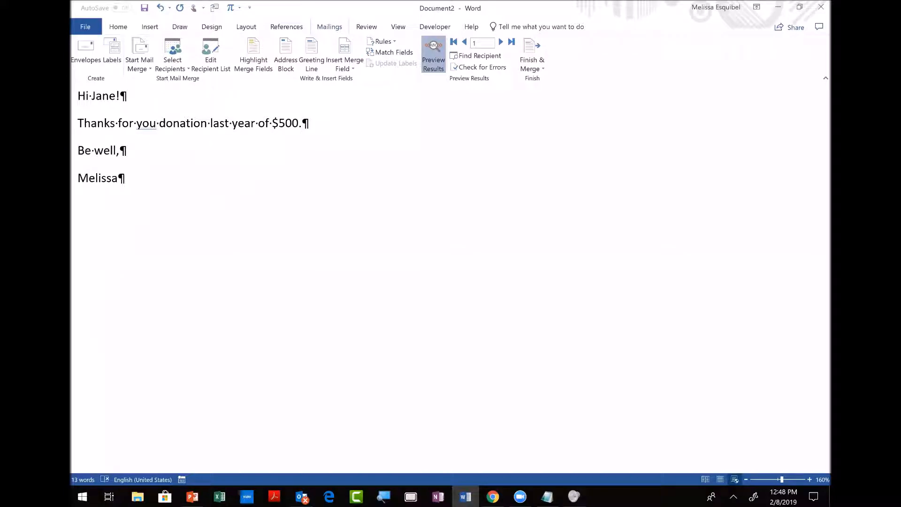
type("r")
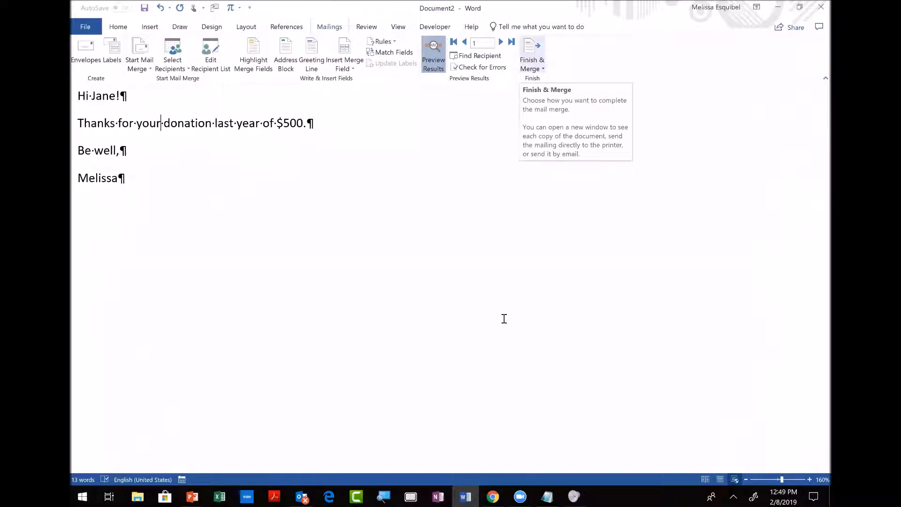
mouse_move(305, 494)
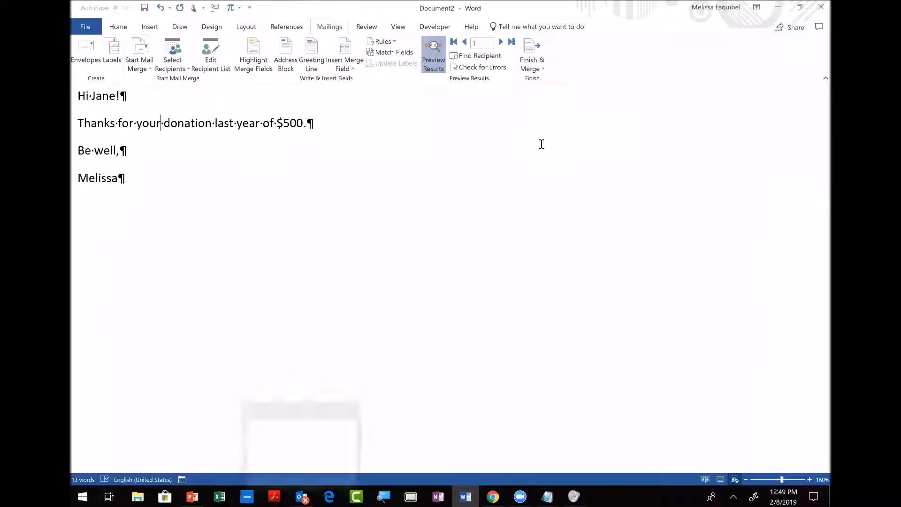
Merge the letter to HTML e-mails for all records with the subject 'Thanks for Donation'.
left_click(533, 56)
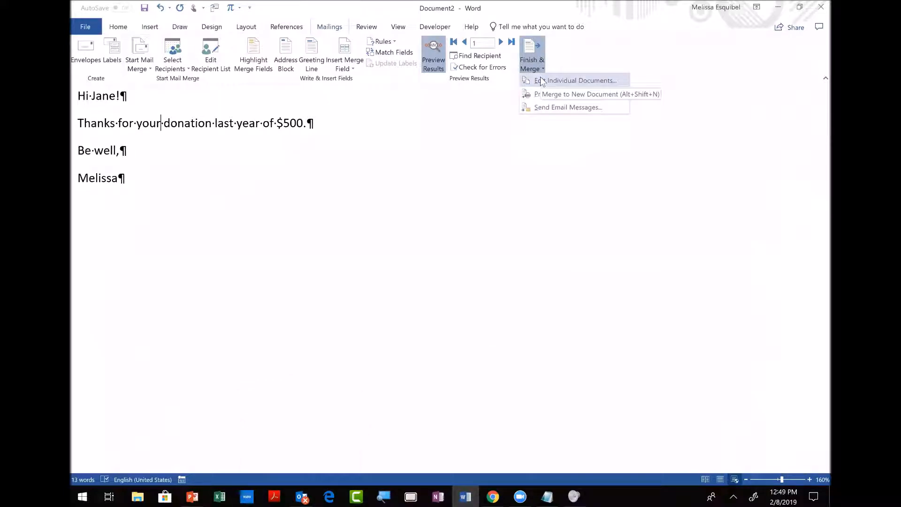
left_click(556, 107)
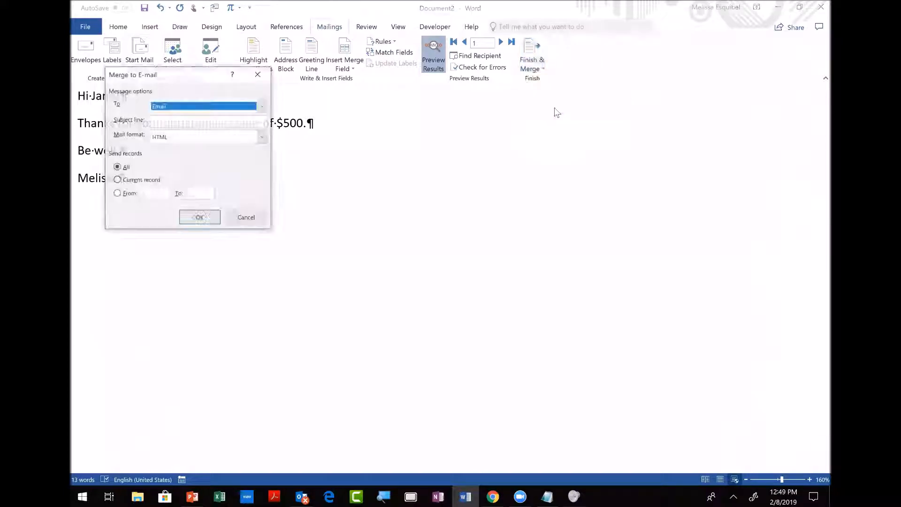
left_click(187, 122)
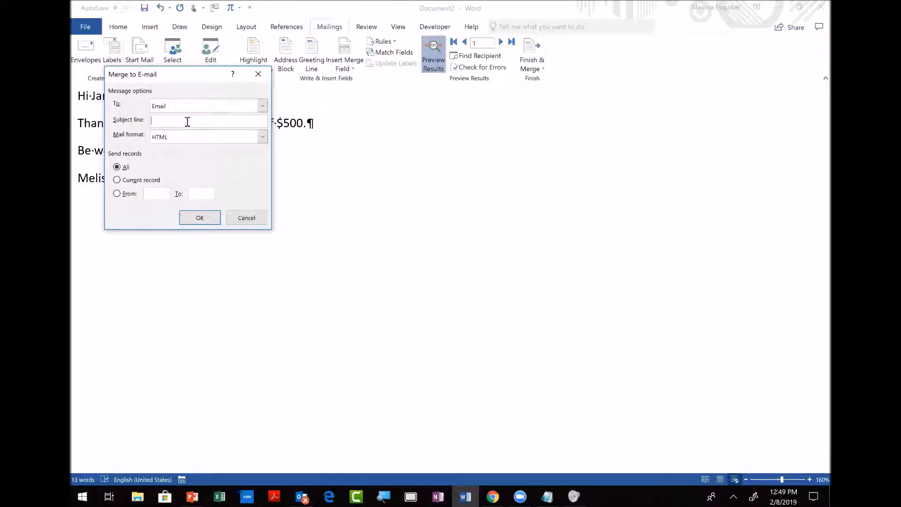
type("Thanks for Donation")
left_click(263, 136)
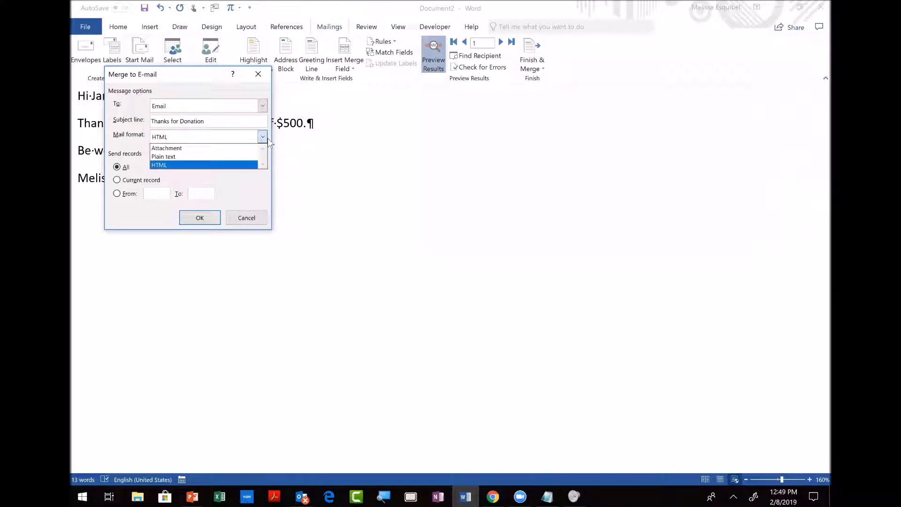
left_click(224, 139)
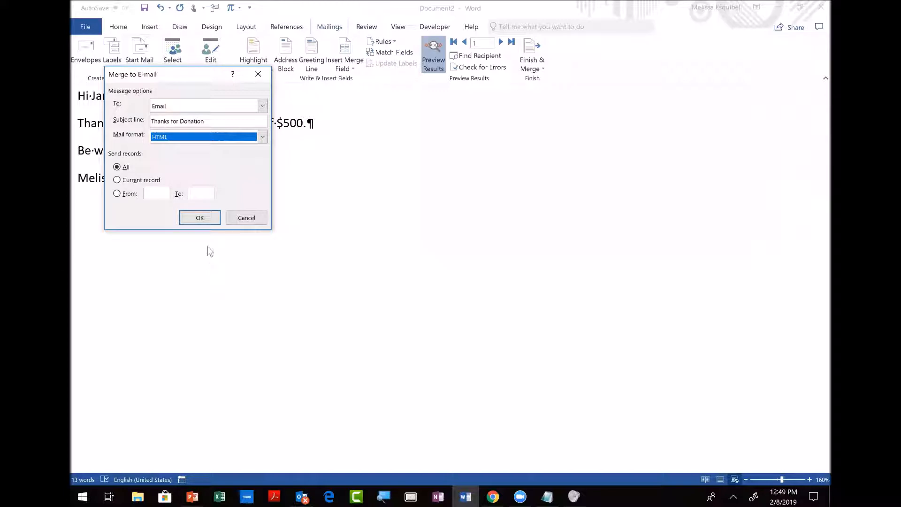
left_click(202, 220)
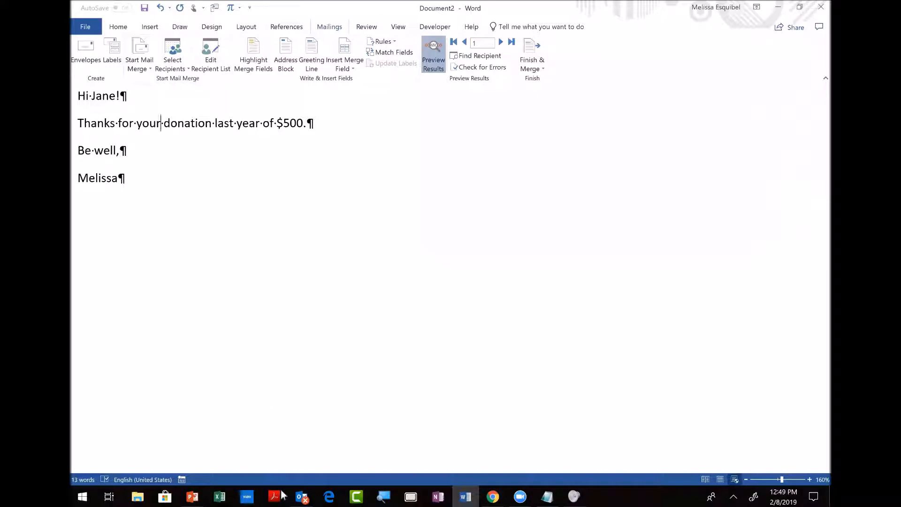
In Outlook, open the Outbox holding the three merged donation messages.
left_click(302, 496)
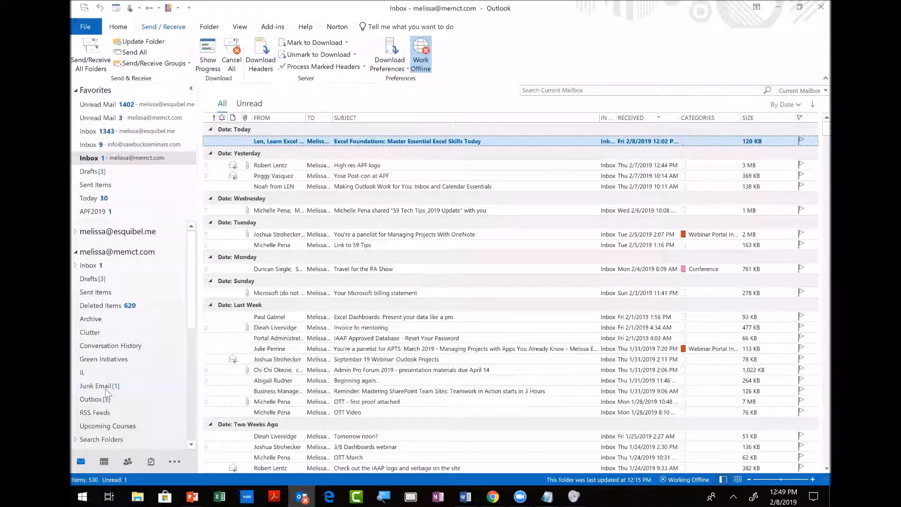
left_click(100, 400)
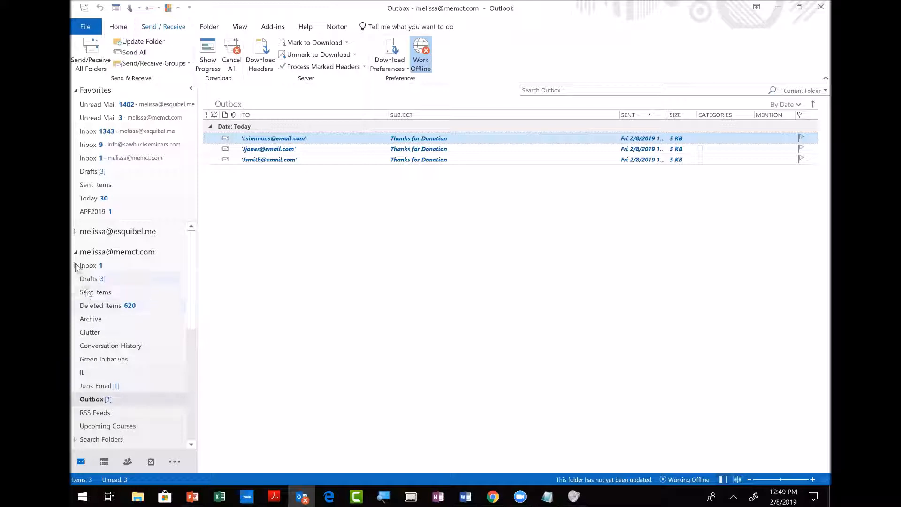
left_click(77, 253)
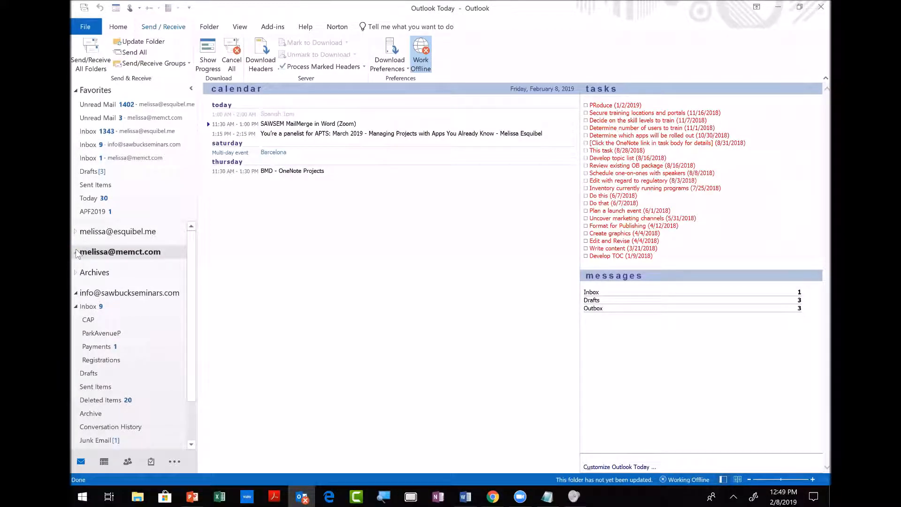
left_click(76, 252)
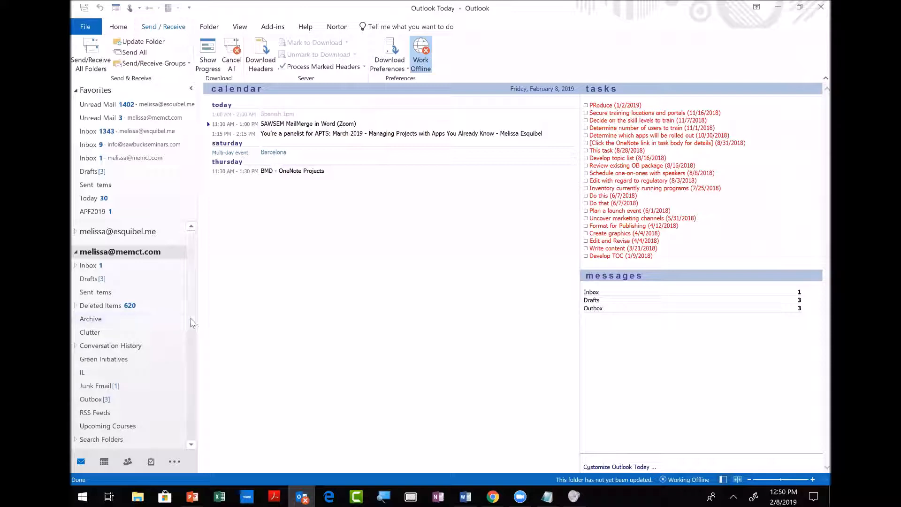
scroll(190, 337, "down", 2)
scroll(191, 362, "down", 4)
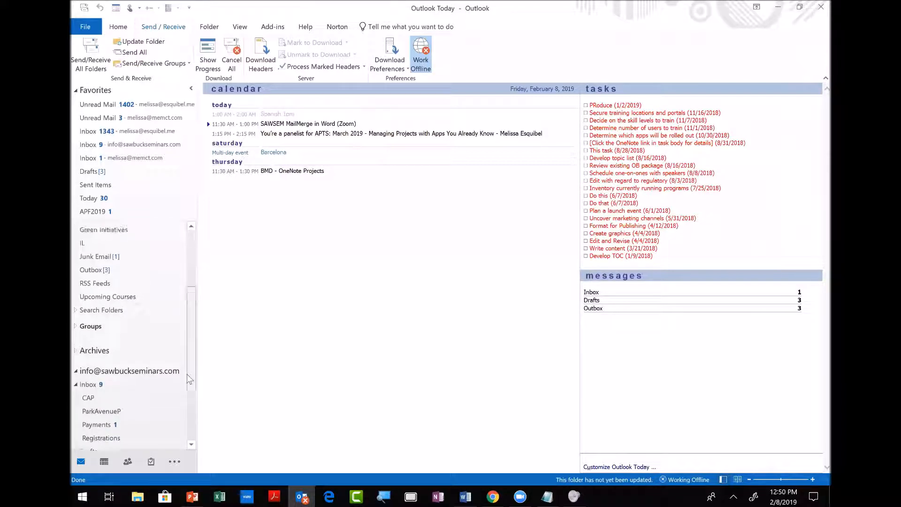
left_click(96, 268)
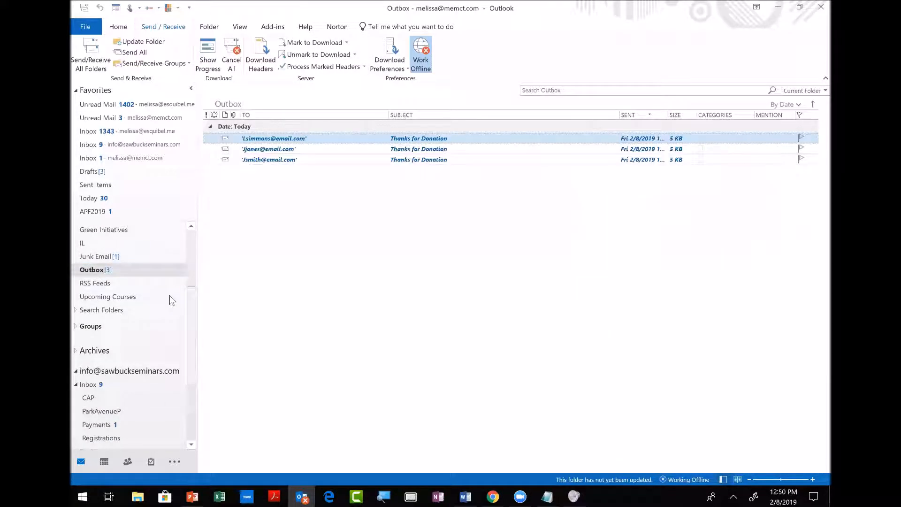
Move all three Thanks for Donation messages into the seminars account's Outbox and open it.
left_click_drag(191, 310, 192, 385)
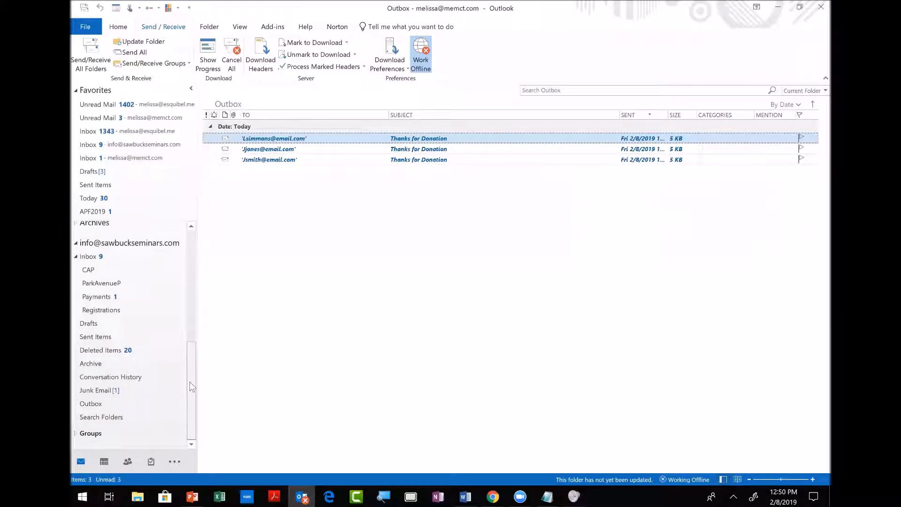
left_click(265, 163, "shift")
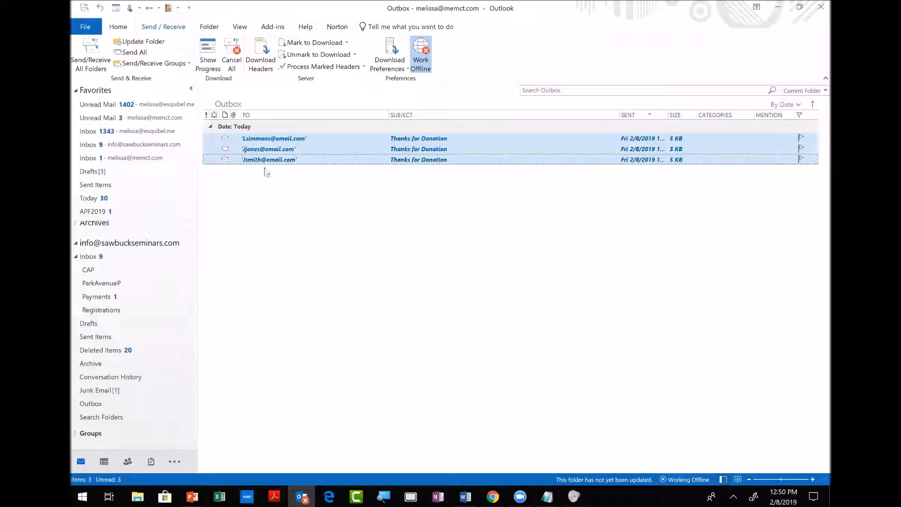
left_click_drag(267, 151, 89, 407)
left_click(91, 404)
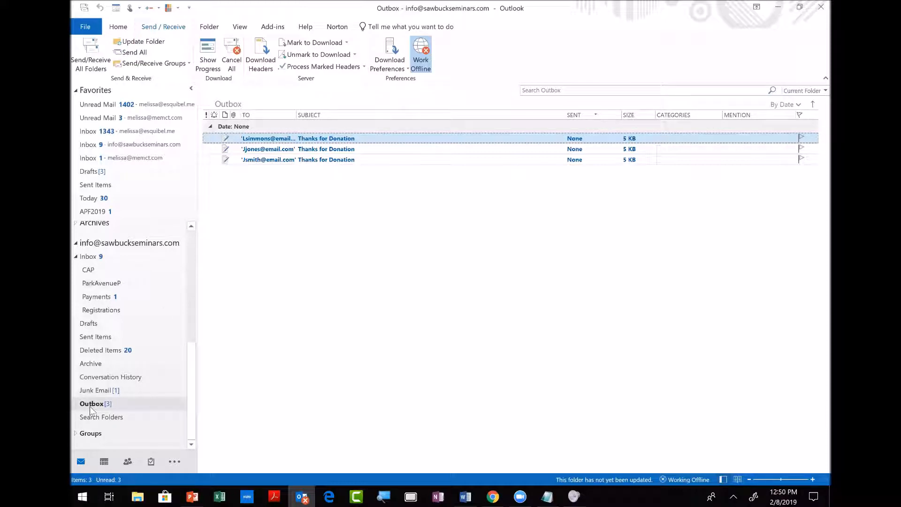
Open and send each of the three Thanks for Donation messages.
double_click(269, 139)
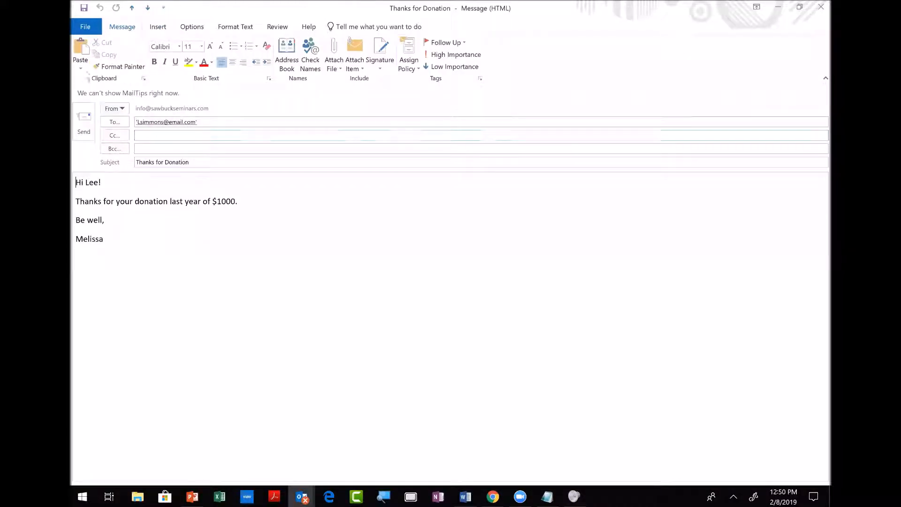
left_click(83, 120)
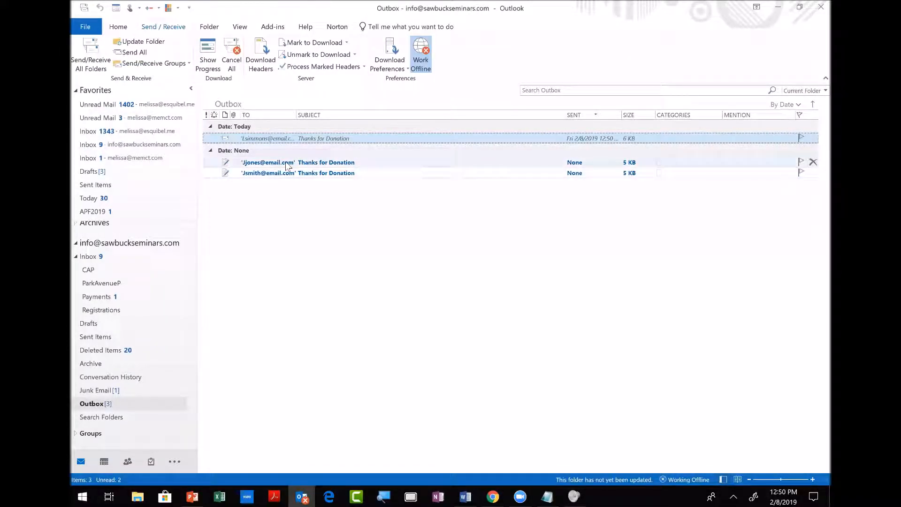
double_click(288, 163)
left_click(83, 110)
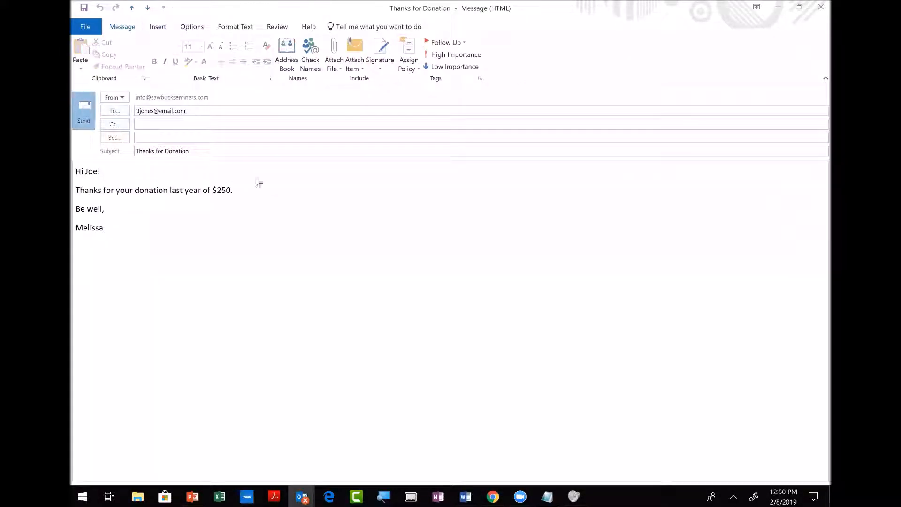
double_click(224, 169)
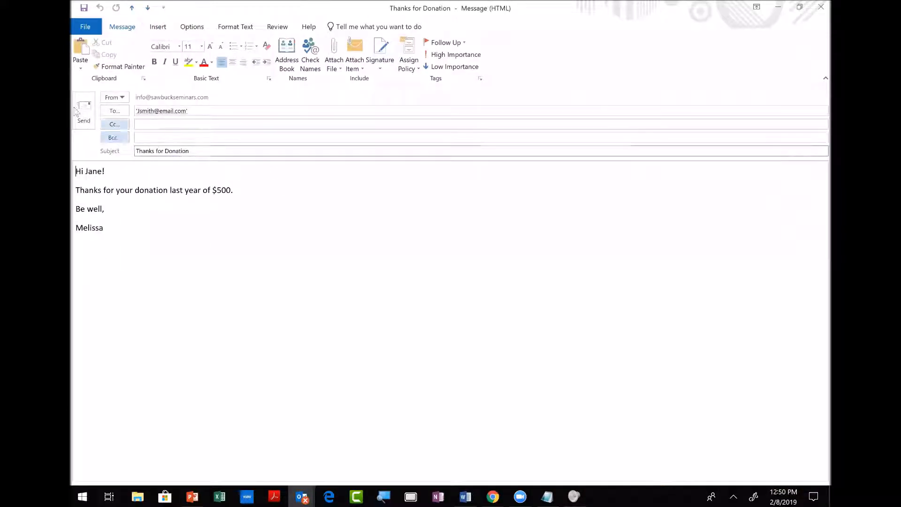
left_click(84, 112)
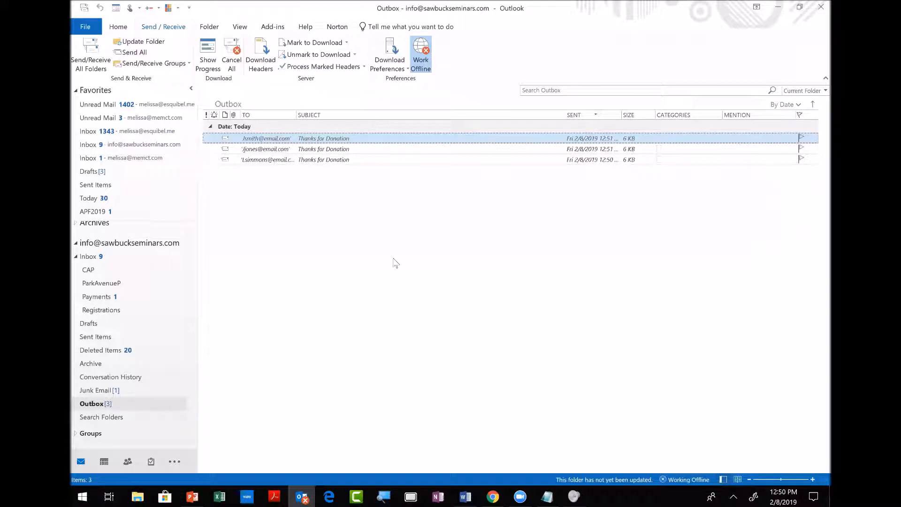
Recheck the second message, then select everything left in the Outbox and clear it.
double_click(316, 149)
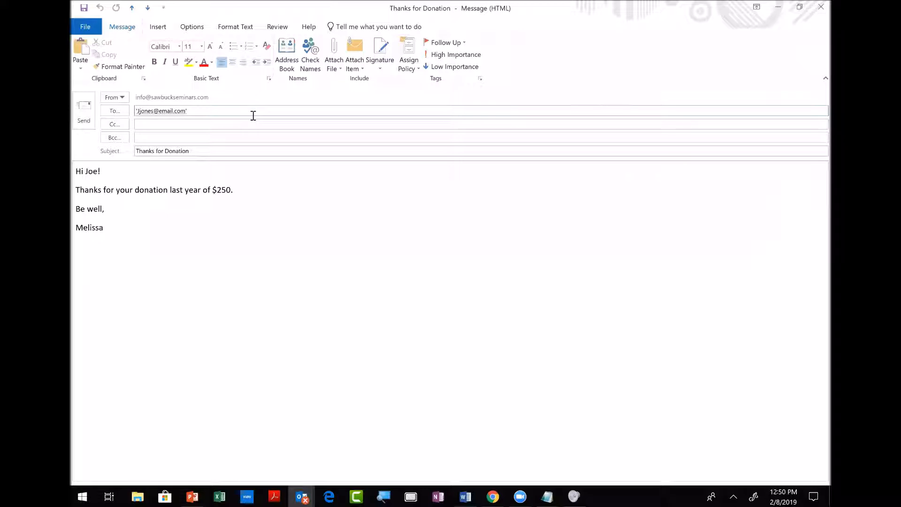
left_click(820, 6)
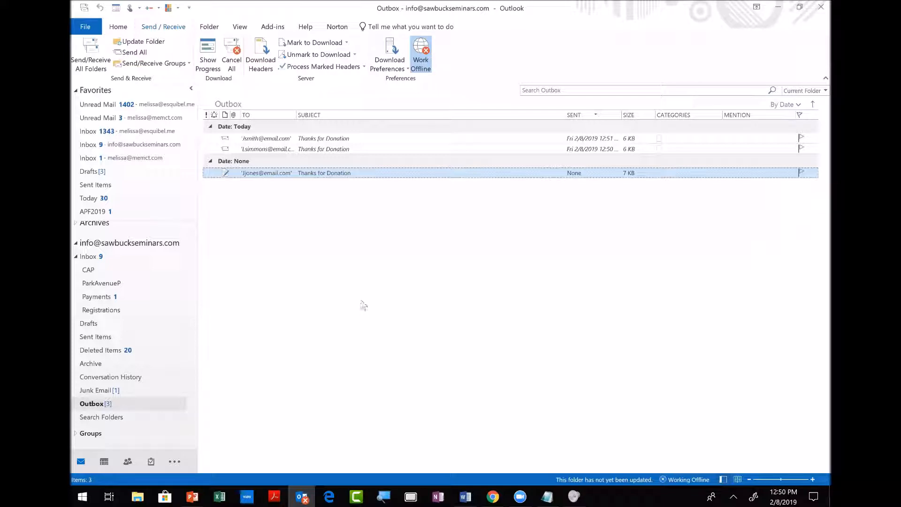
key("ctrl+a")
key("Delete")
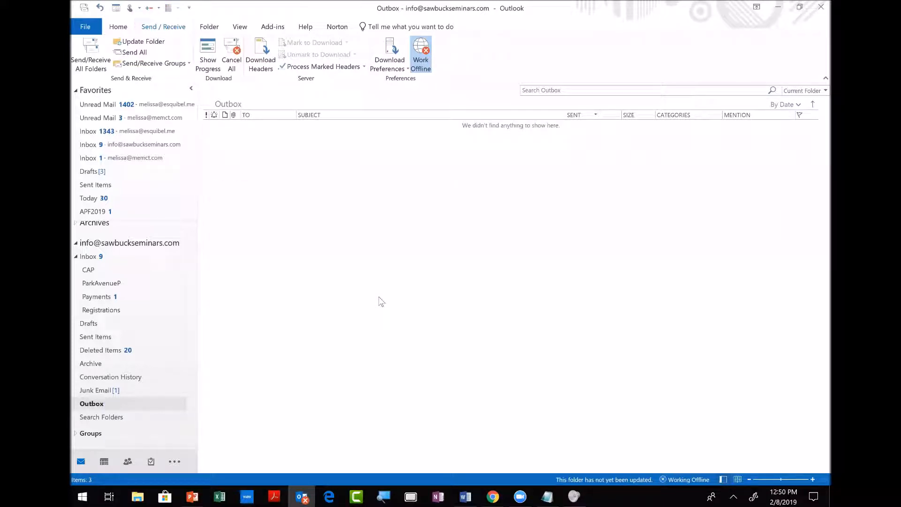
Alt+Tab back to the Sawbuck Seminars slide show and advance to the 'Thank you!' slide.
key("alt+Tab")
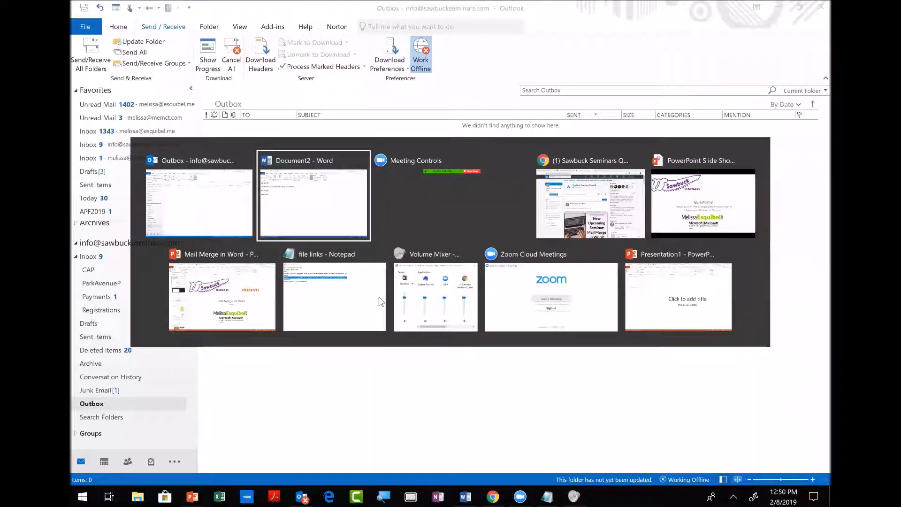
key("alt+Tab")
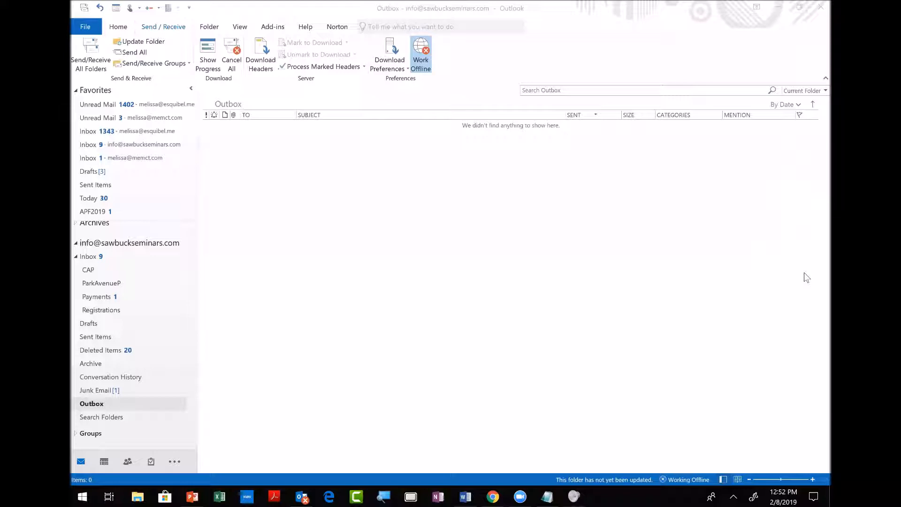
key("alt+Tab")
key("alt+Tab")
key("alt+Tab")
key("alt+Tab")
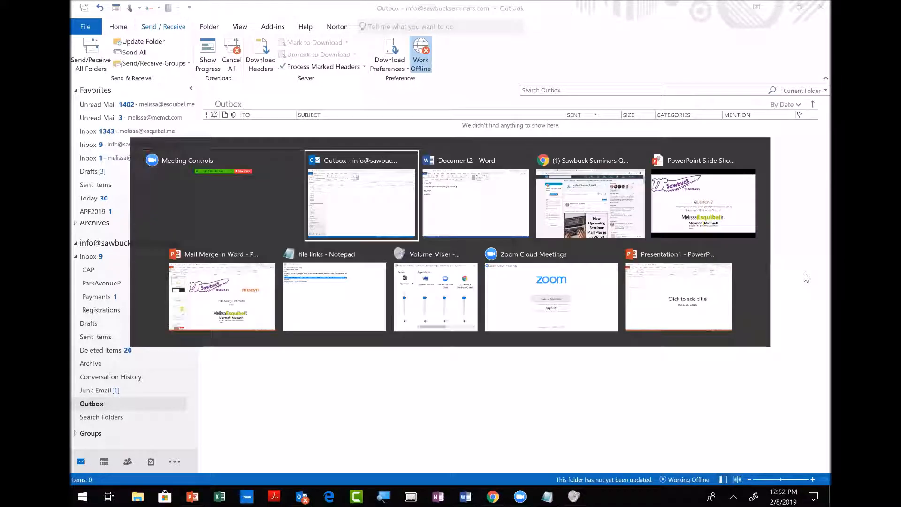
key("Right")
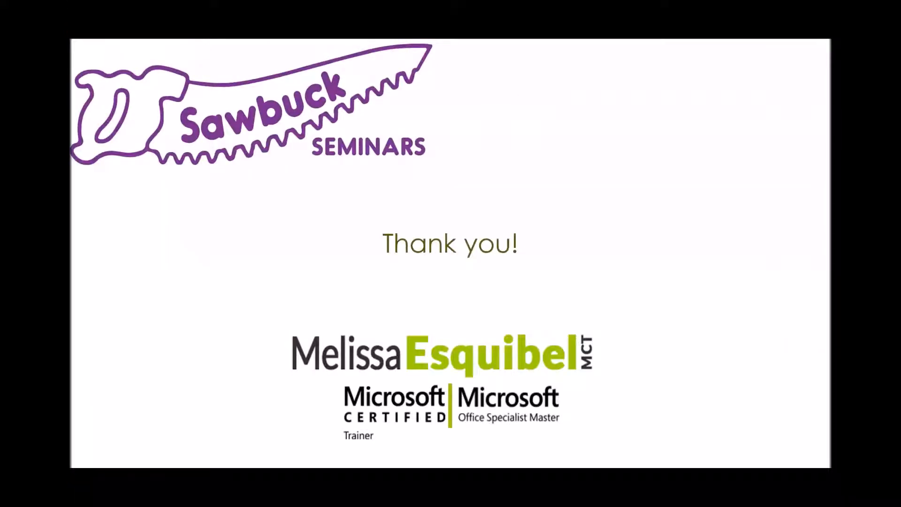